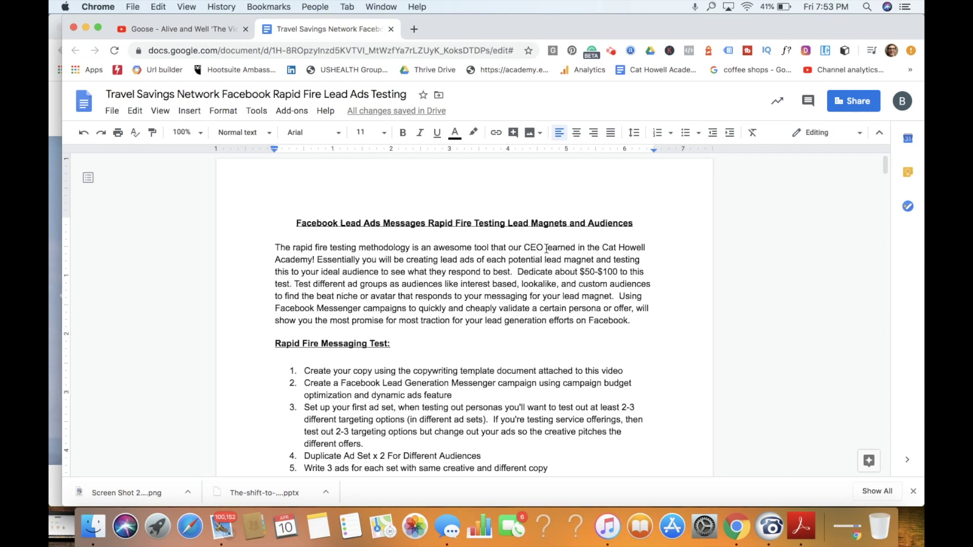
Leave the Google Docs testing plan for the Travel Savings Network home page in Chrome
scroll(594, 344, "down", 3)
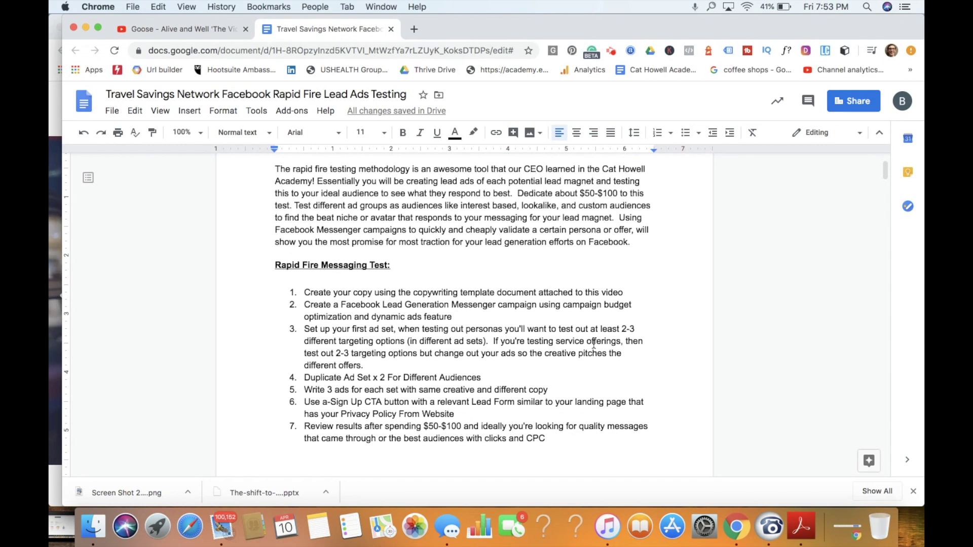
scroll(594, 344, "down", 1)
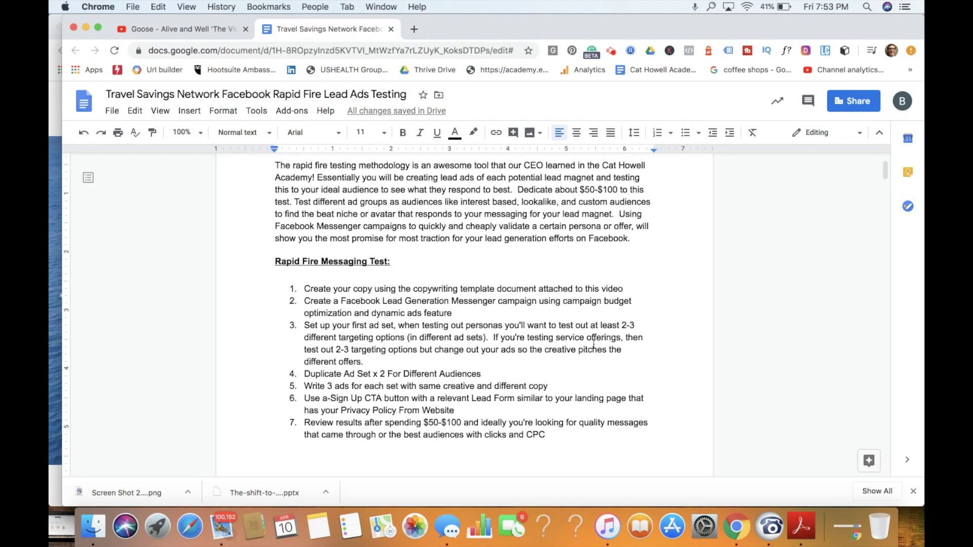
scroll(516, 410, "down", 3)
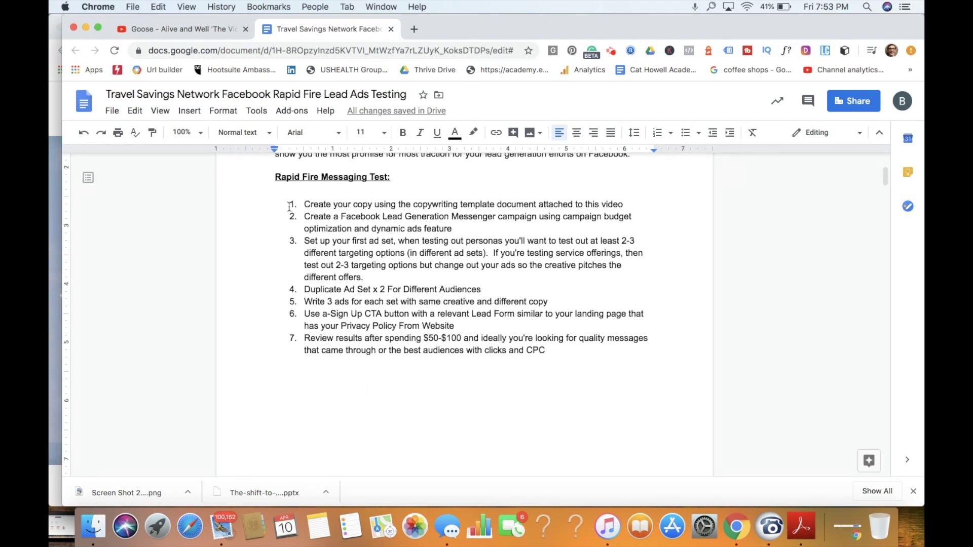
left_click(51, 192)
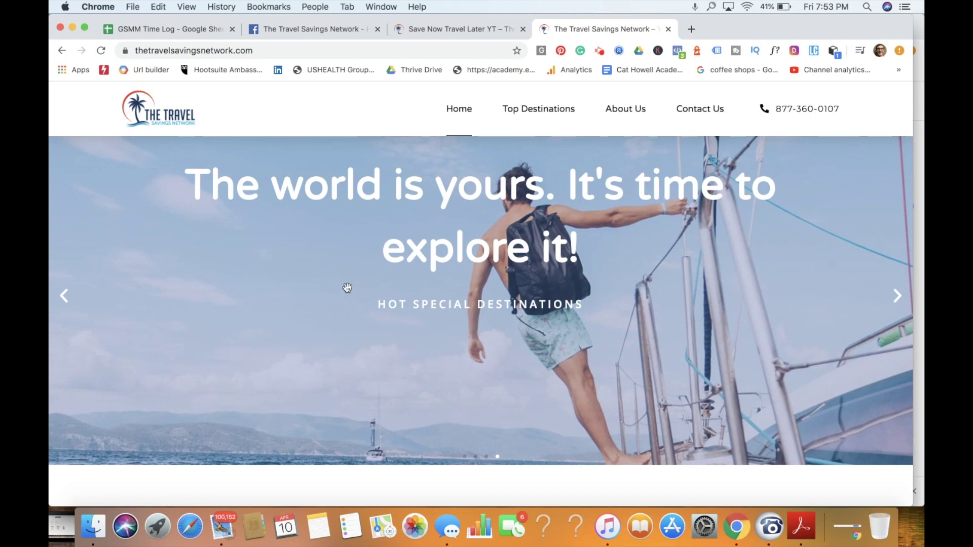
Check the Save Now Travel Later landing page and its contact form, then go back to Ads Manager
left_click(440, 31)
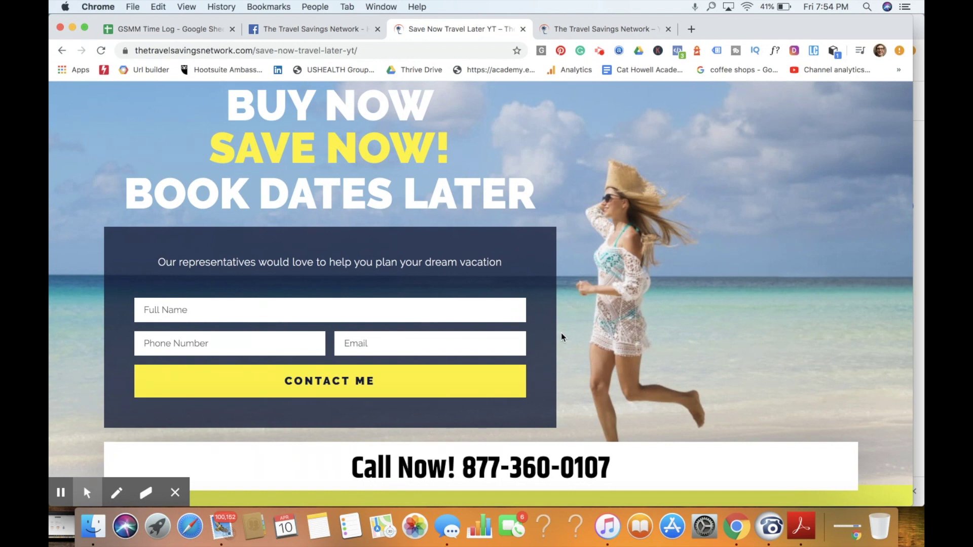
left_click(175, 493)
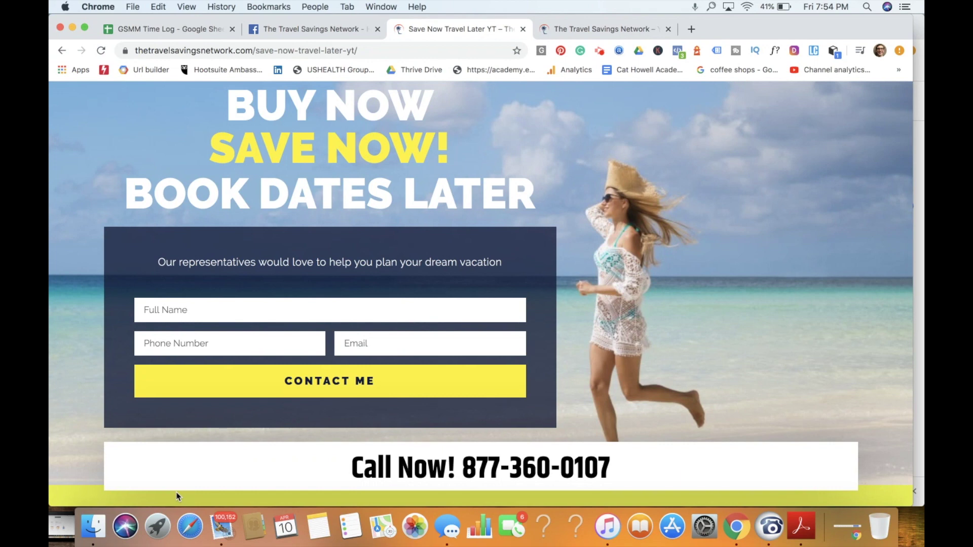
Start a new Ads Manager campaign with the Messages objective
key("super+alt+Left")
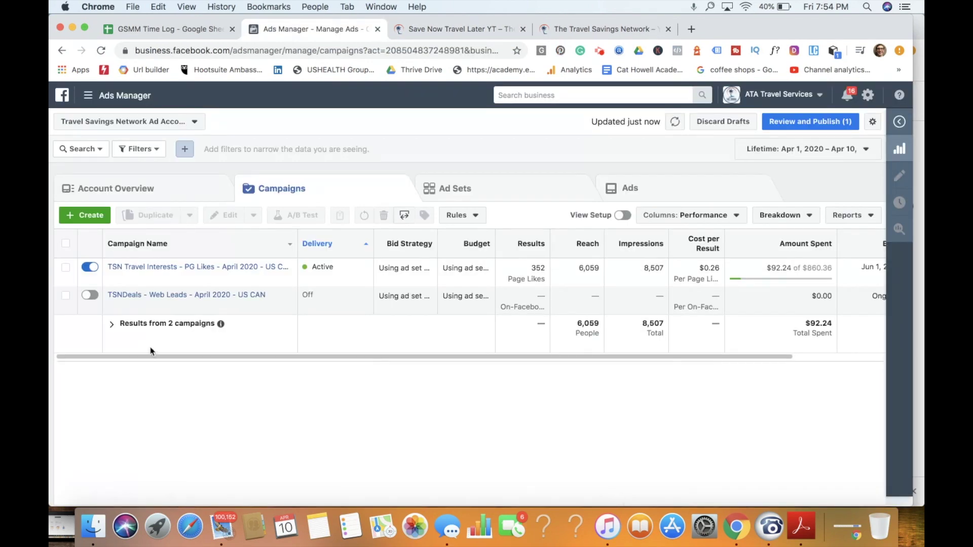
left_click(99, 222)
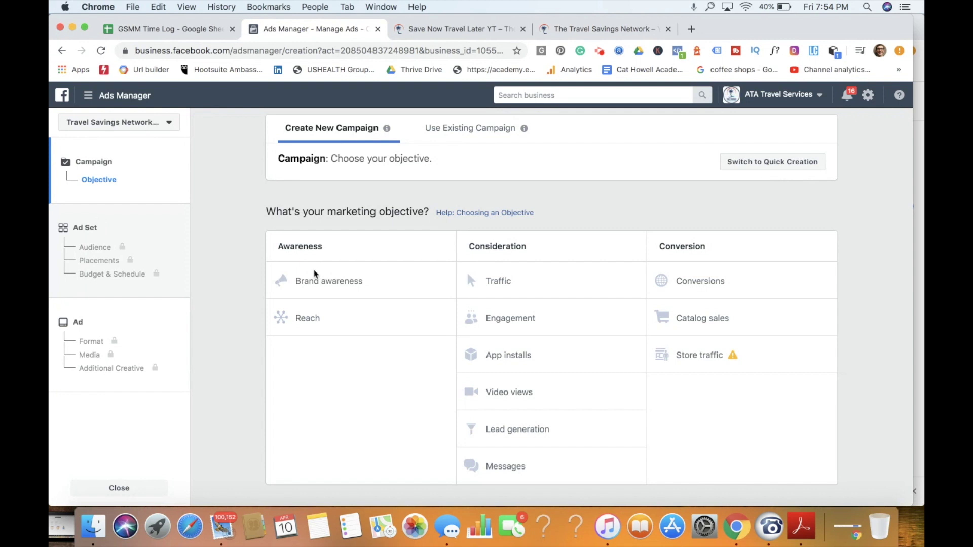
left_click(586, 326)
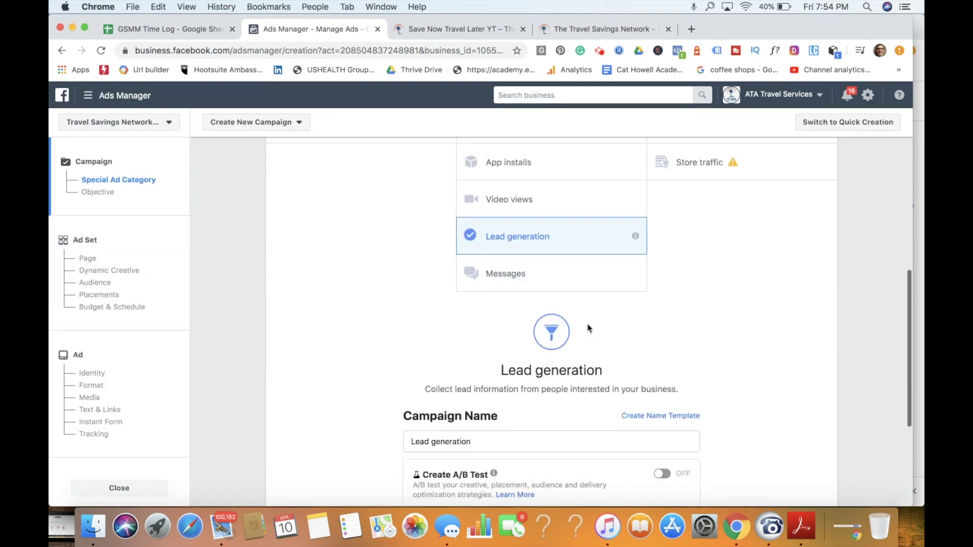
left_click(575, 287)
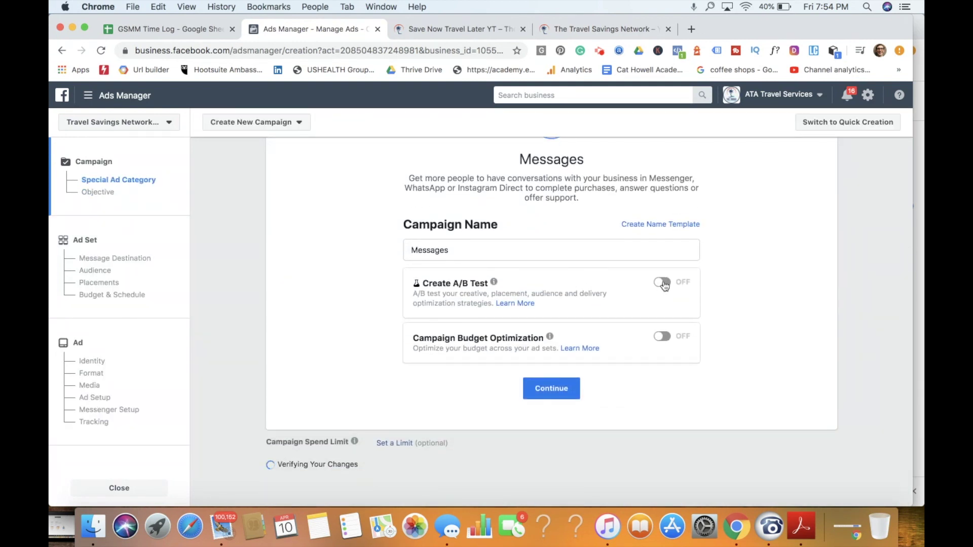
Turn on campaign budget optimization at a $20.00 daily budget and continue to the ad set
left_click(662, 338)
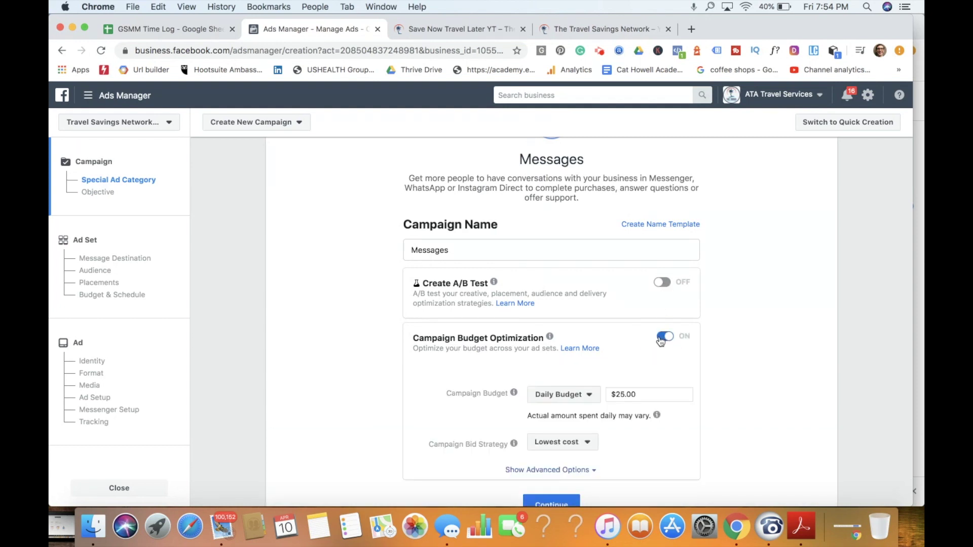
scroll(716, 341, "down", 3)
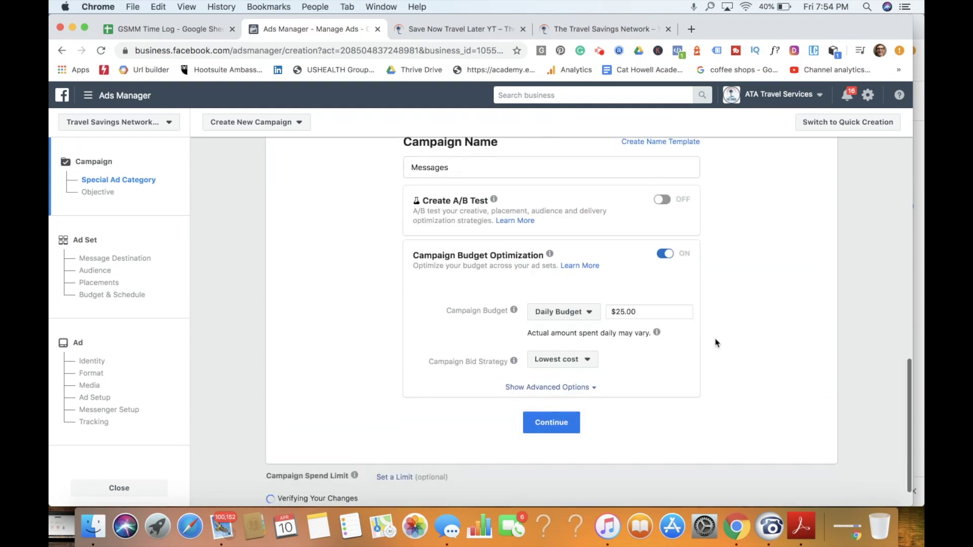
left_click(595, 320)
left_click(724, 304)
left_click(623, 311)
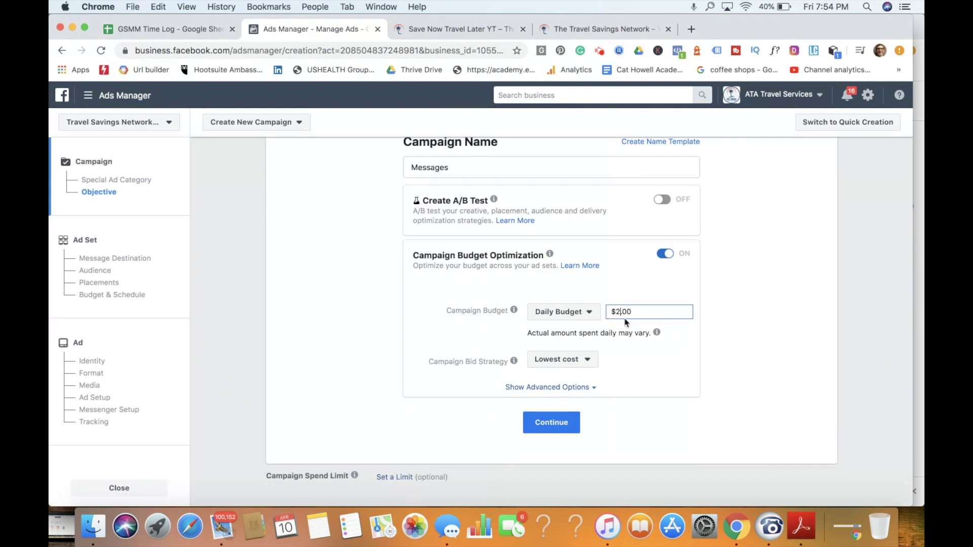
left_click(752, 309)
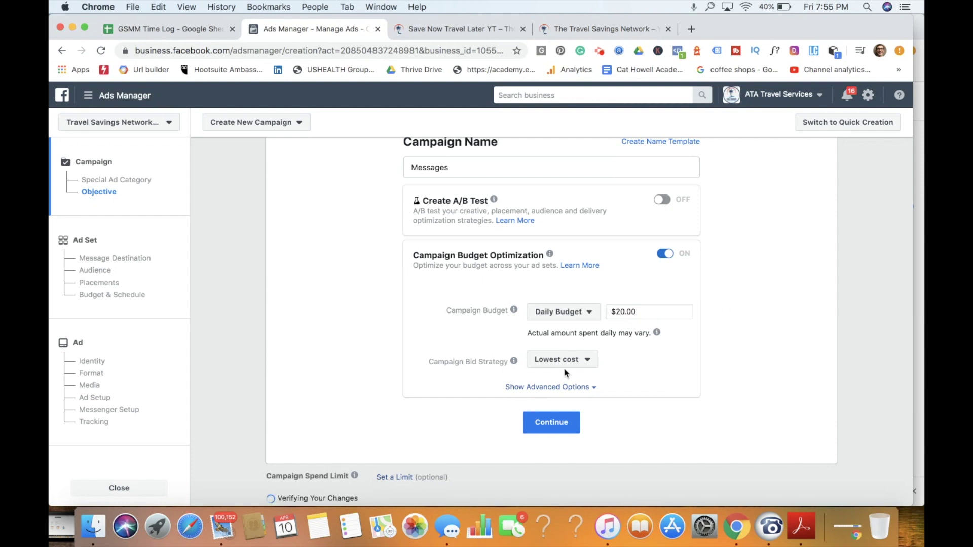
left_click(556, 423)
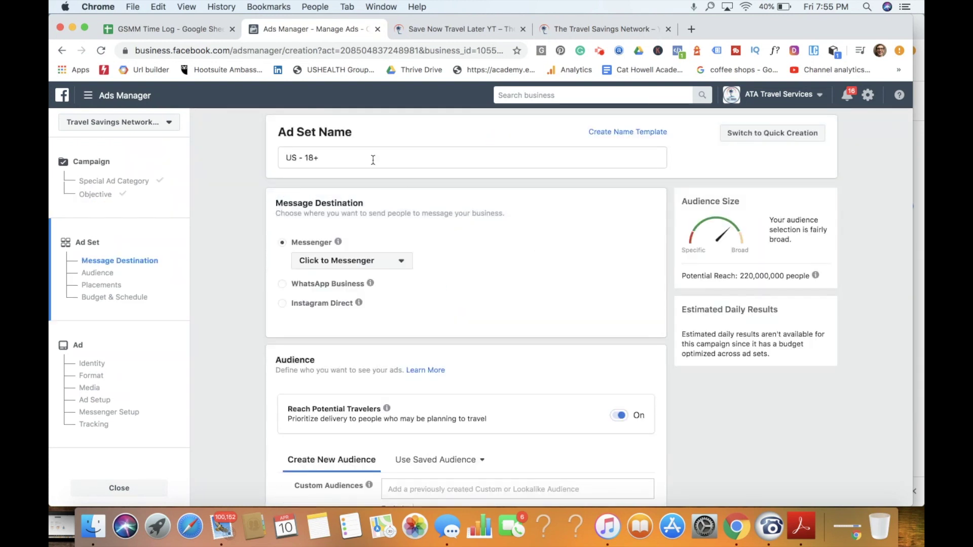
Rename the ad set to 'FB page Likes'
left_click(373, 160)
key("super+a")
key("BackSpace")
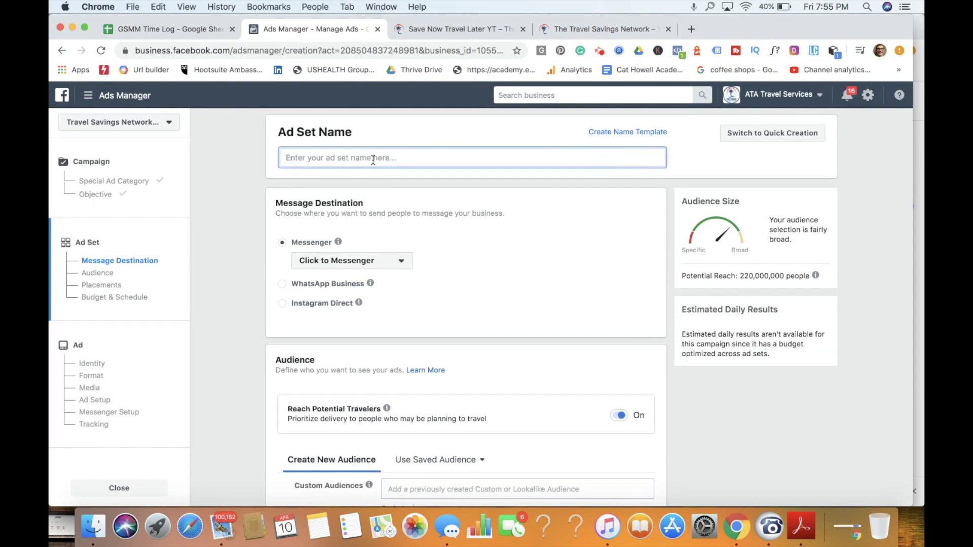
type("F")
type("B page")
type("Likes")
Target the ad set's audience at people who like your Facebook Page
scroll(365, 233, "down", 2)
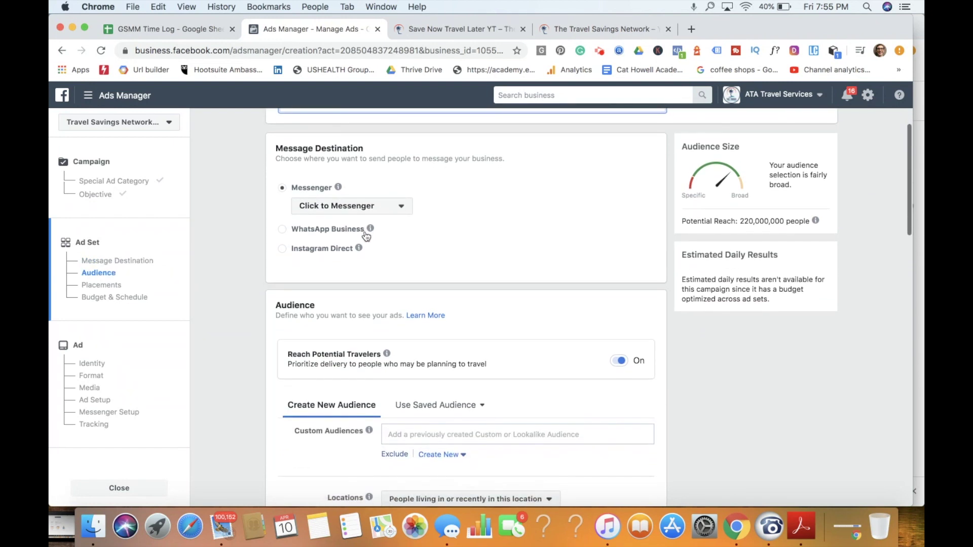
left_click(330, 208)
scroll(474, 209, "down", 5)
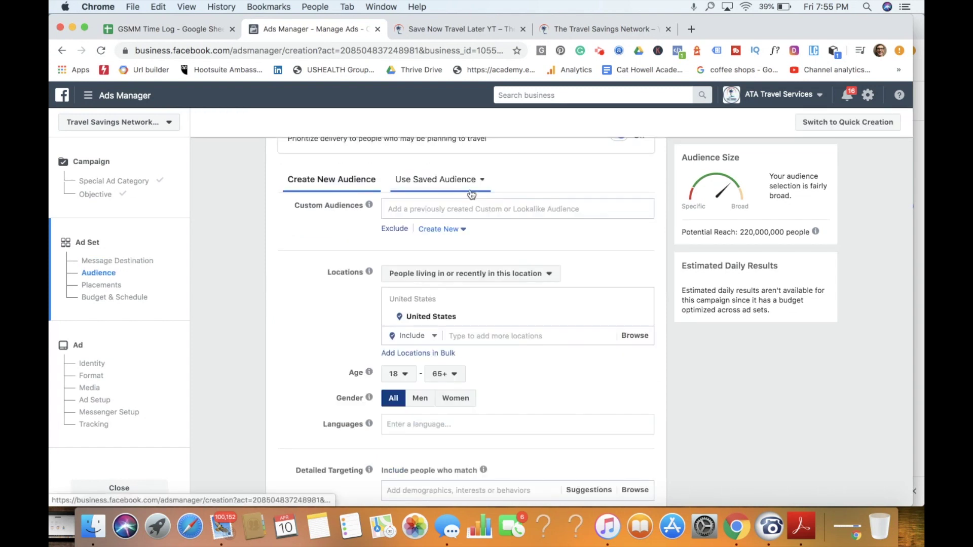
left_click(439, 183)
left_click(546, 178)
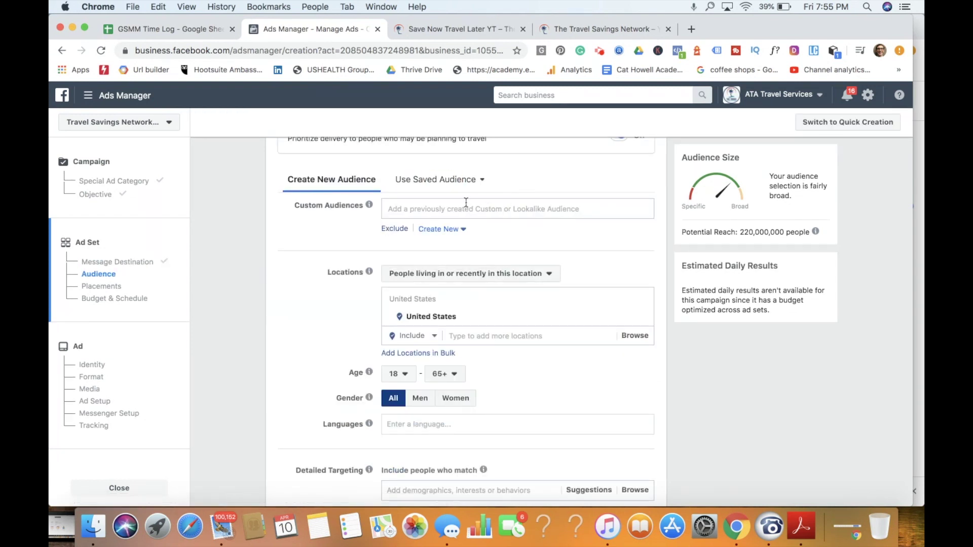
scroll(467, 202, "down", 5)
scroll(467, 205, "down", 4)
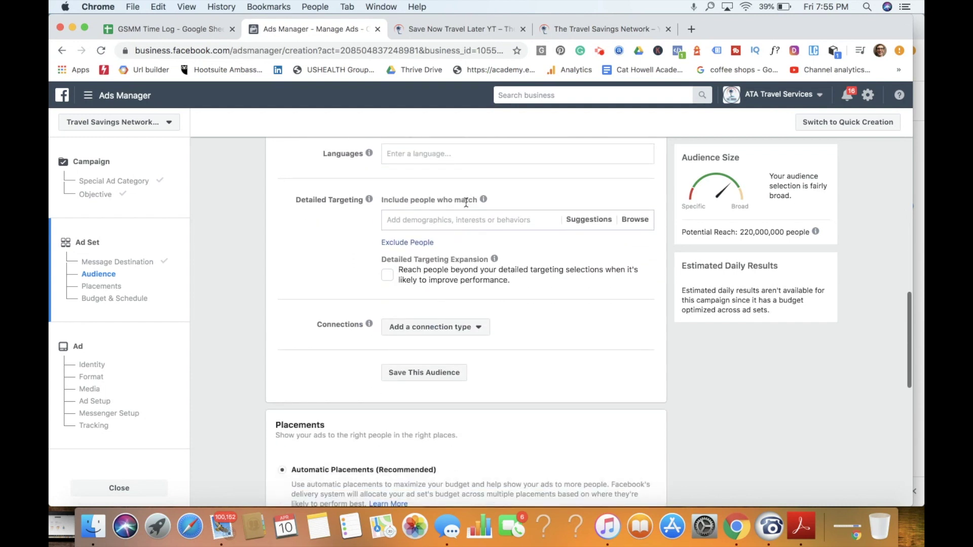
left_click(431, 326)
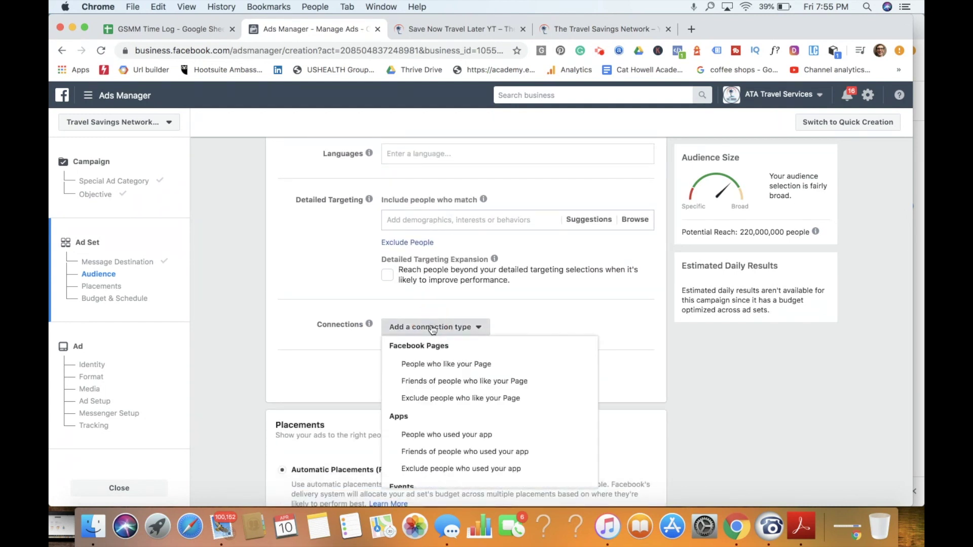
left_click(438, 364)
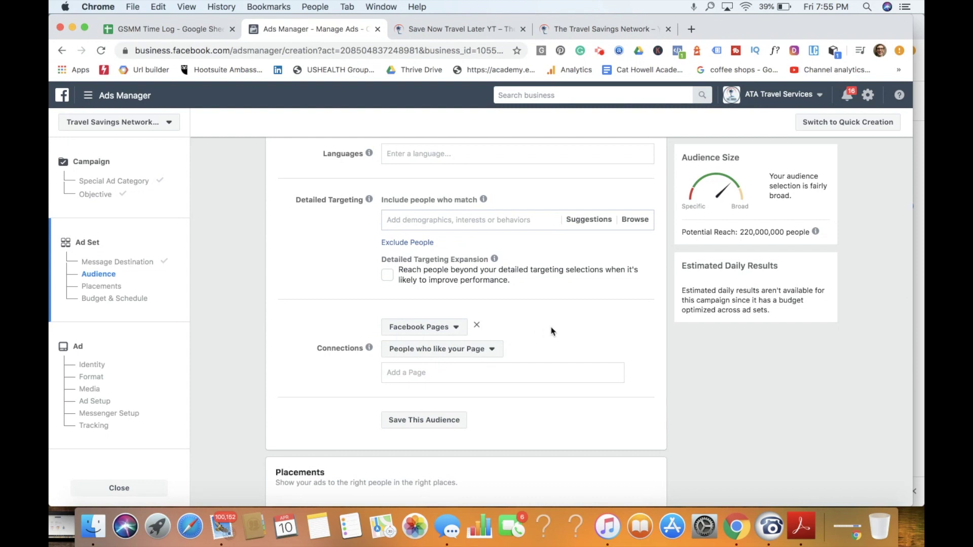
scroll(552, 330, "up", 3)
scroll(551, 331, "up", 5)
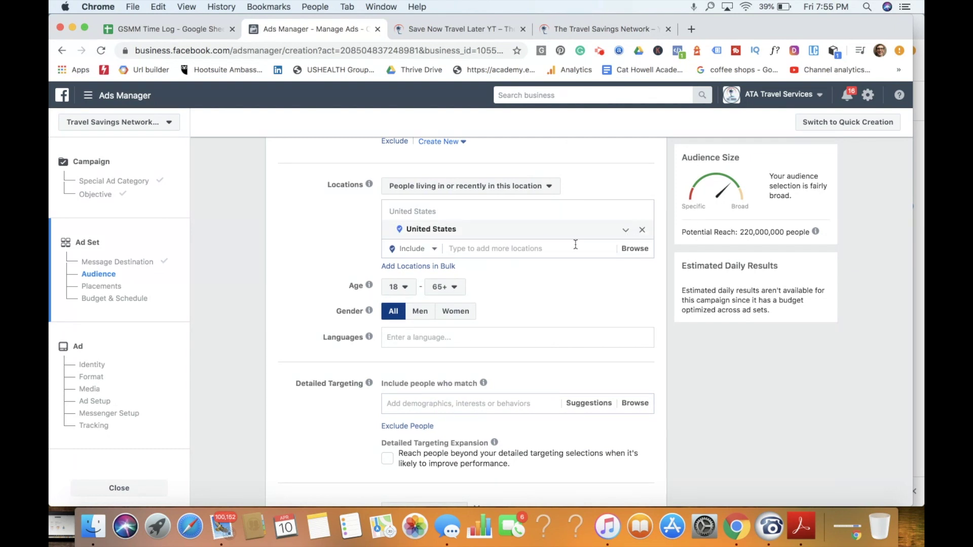
Add Canada as a target location and set the minimum age to 28
left_click(505, 249)
type("CANADA")
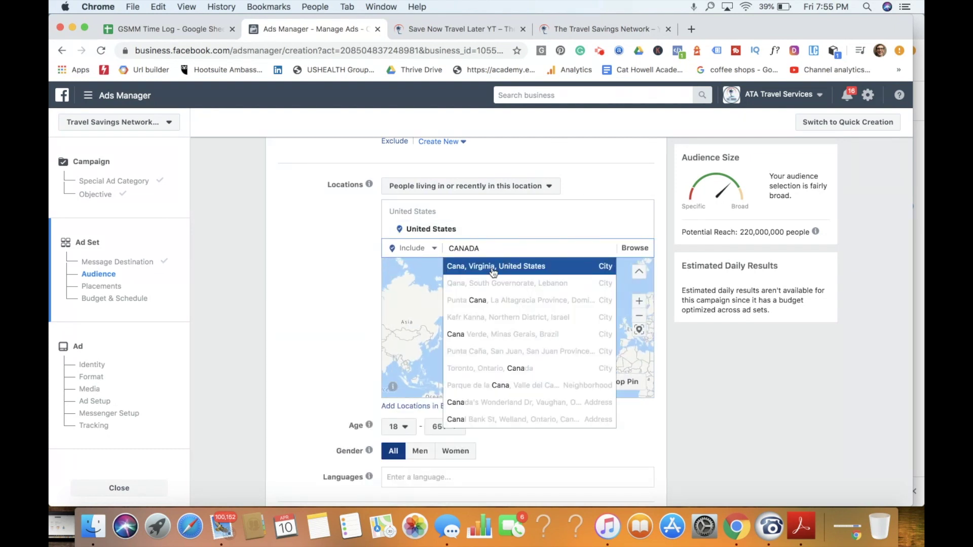
left_click(494, 267)
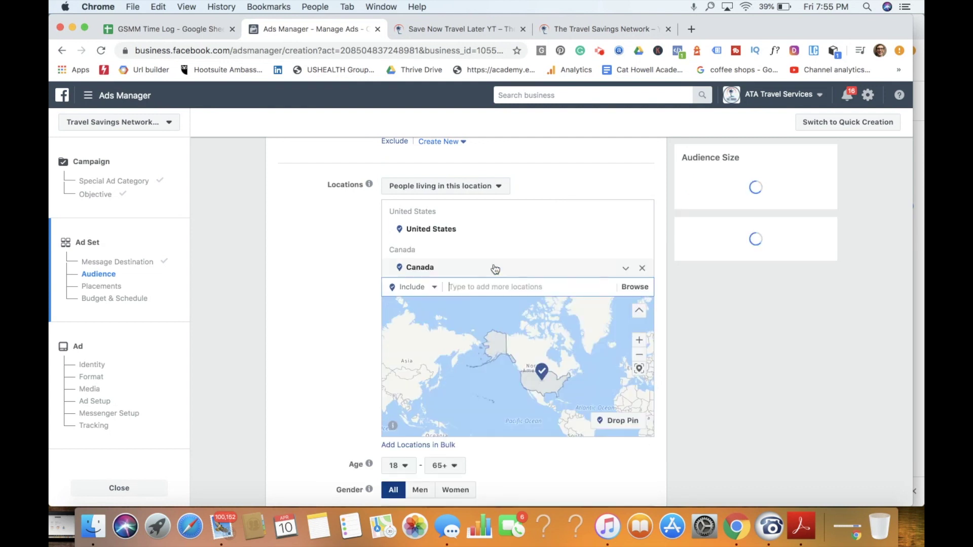
scroll(446, 304, "down", 3)
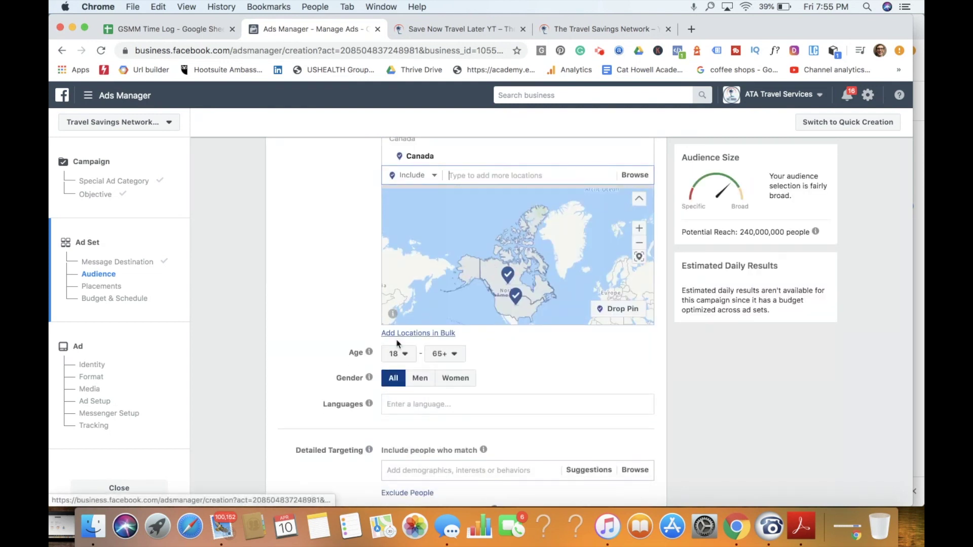
left_click(400, 354)
scroll(408, 317, "down", 1)
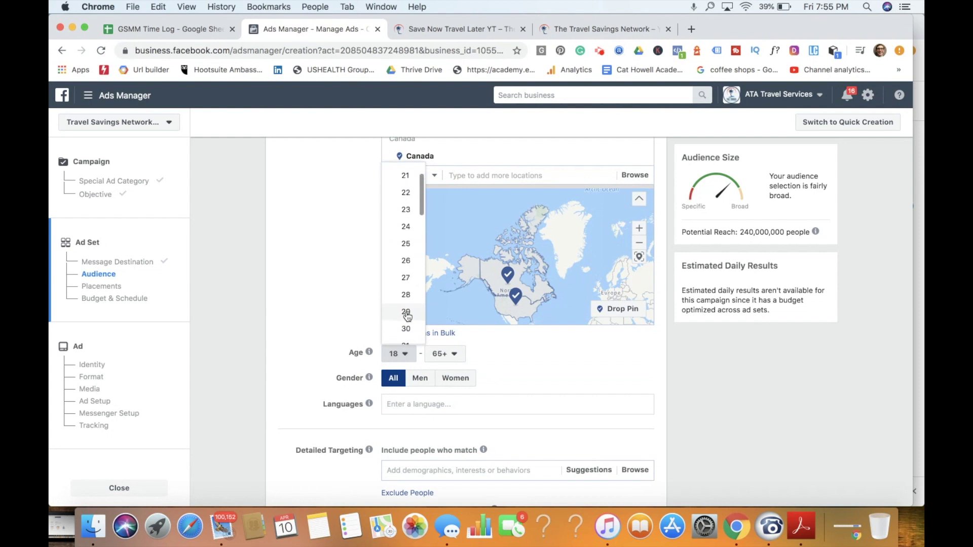
left_click(406, 295)
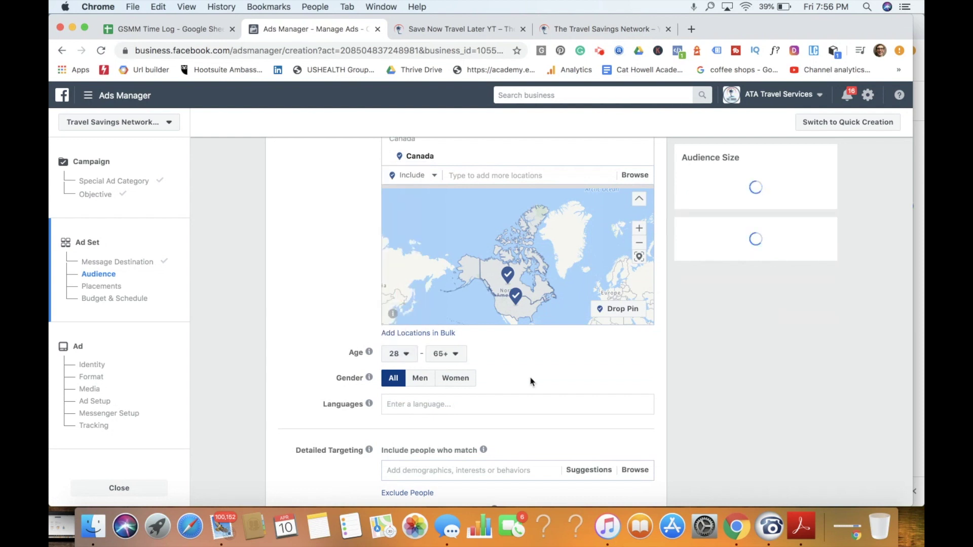
Target English (All), Spanish and French (All) speakers
scroll(531, 382, "down", 2)
left_click(500, 344)
type("ENGl")
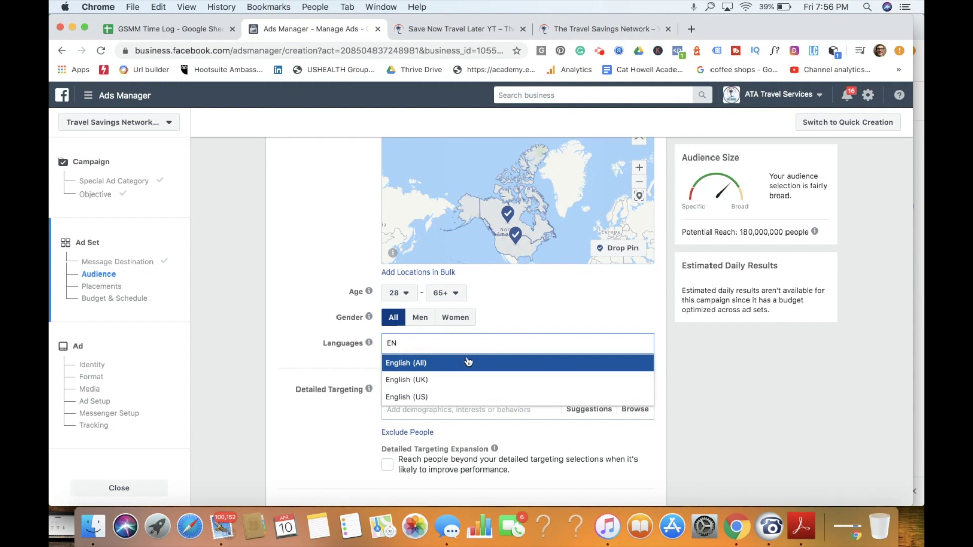
left_click(467, 360)
type("SPAN")
key("Return")
type("FRE")
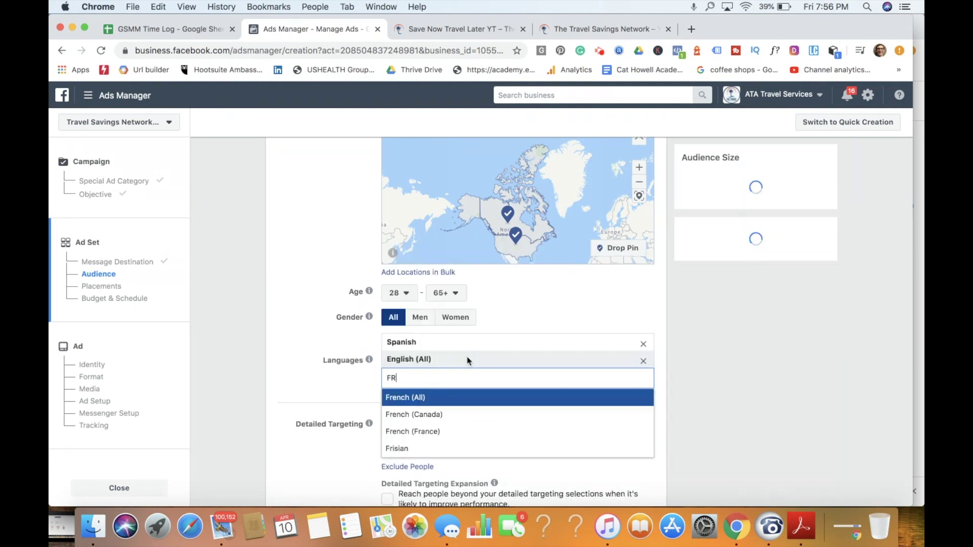
left_click(446, 397)
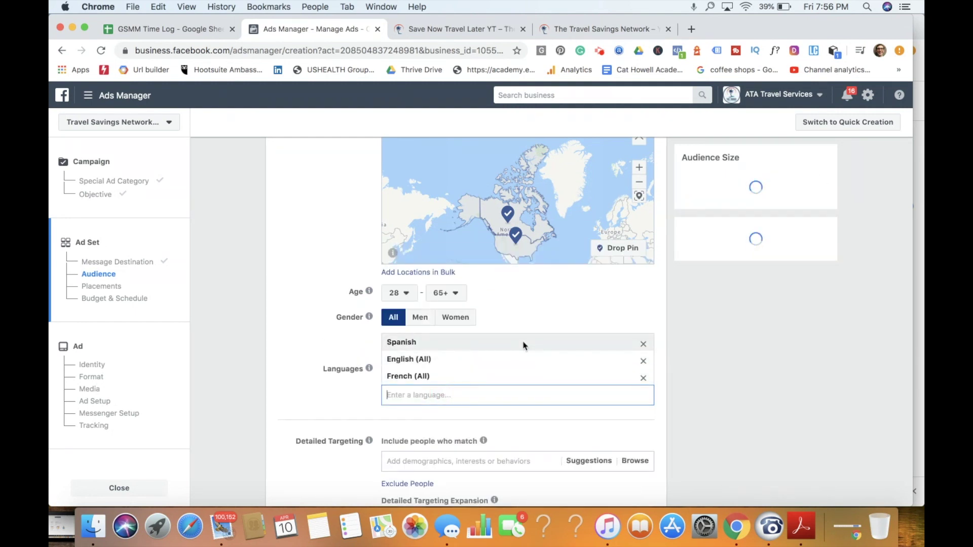
Turn on detailed targeting expansion
scroll(523, 346, "down", 5)
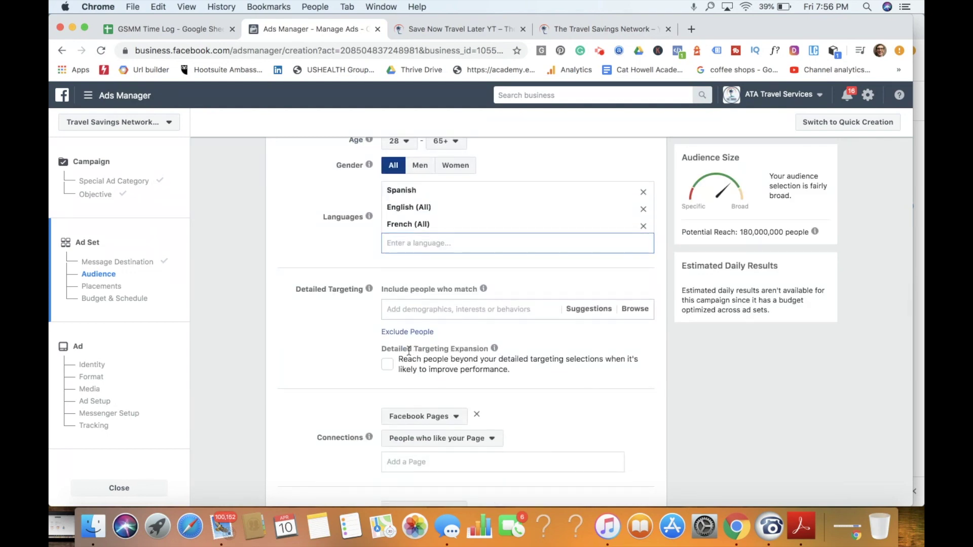
left_click(387, 364)
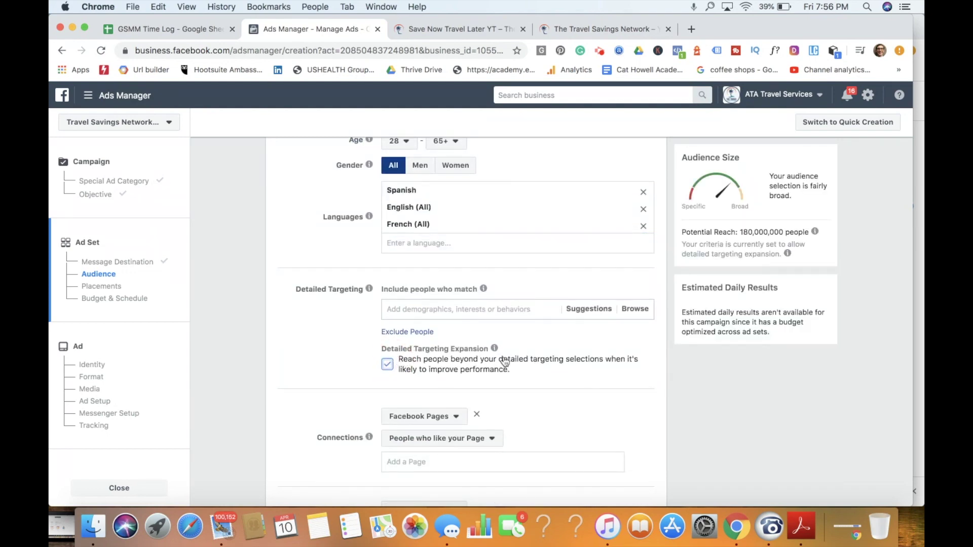
scroll(568, 356, "down", 5)
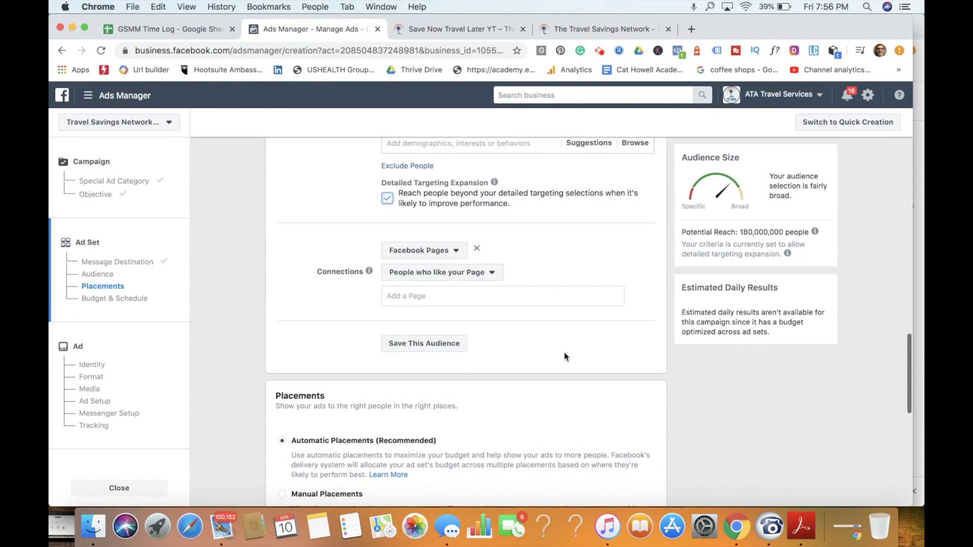
scroll(566, 357, "down", 2)
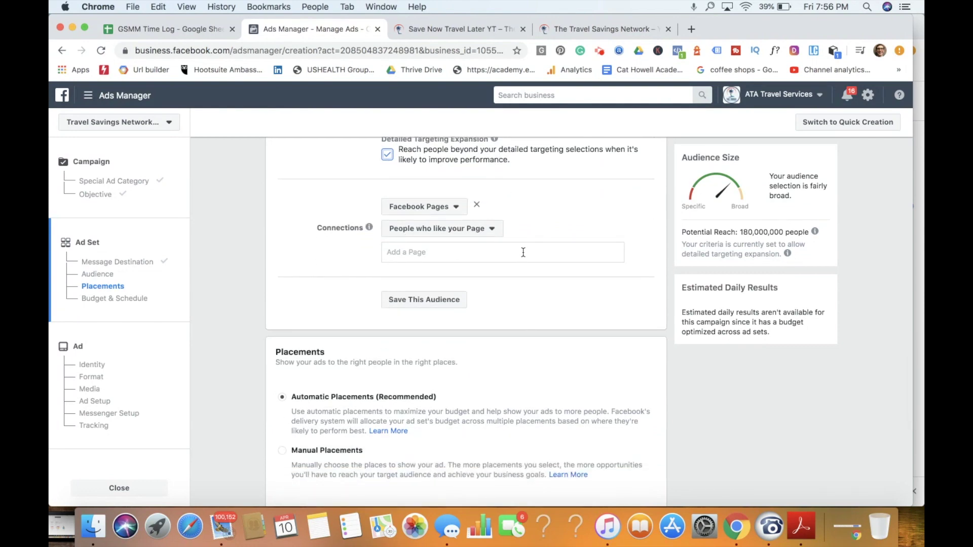
Save the audience and optimise ad delivery for Leads
left_click(449, 304)
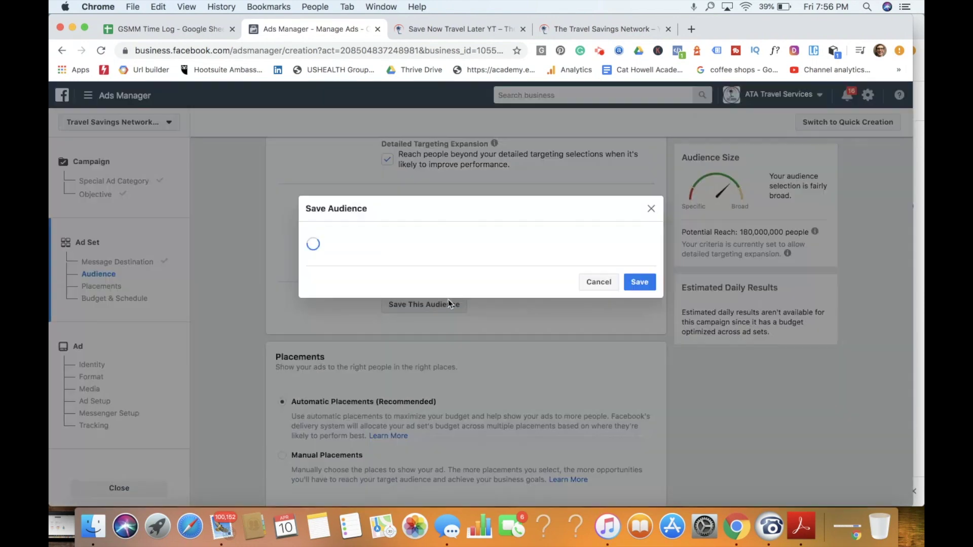
left_click(639, 320)
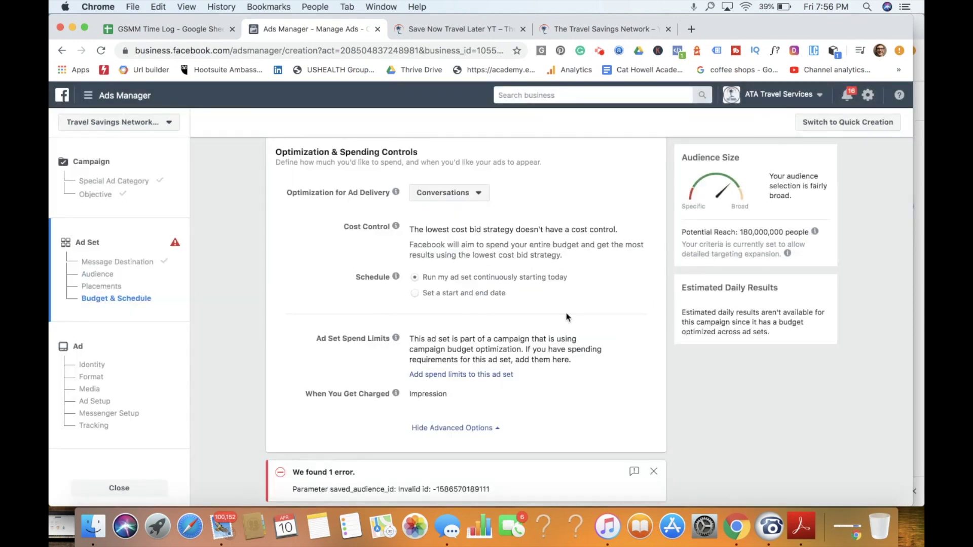
scroll(566, 316, "down", 2)
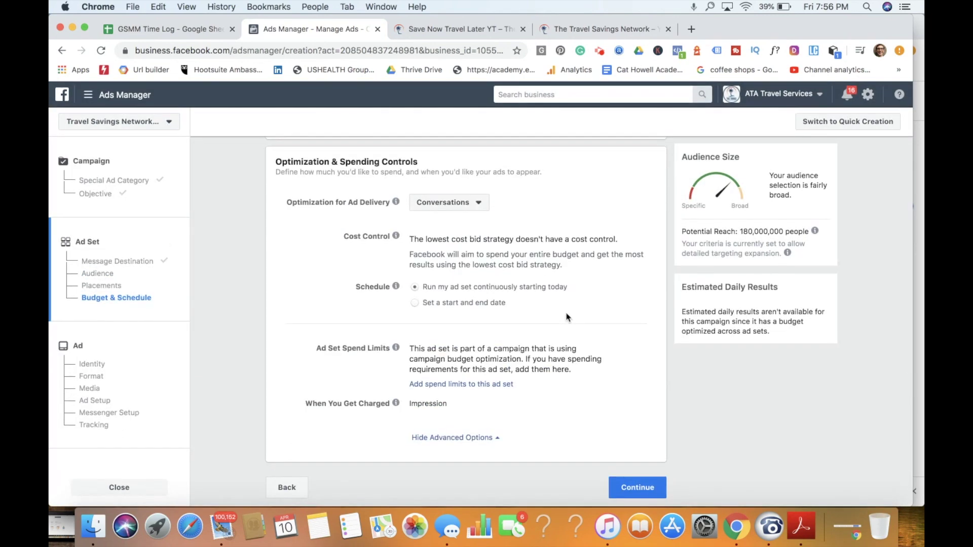
scroll(568, 332, "up", 1)
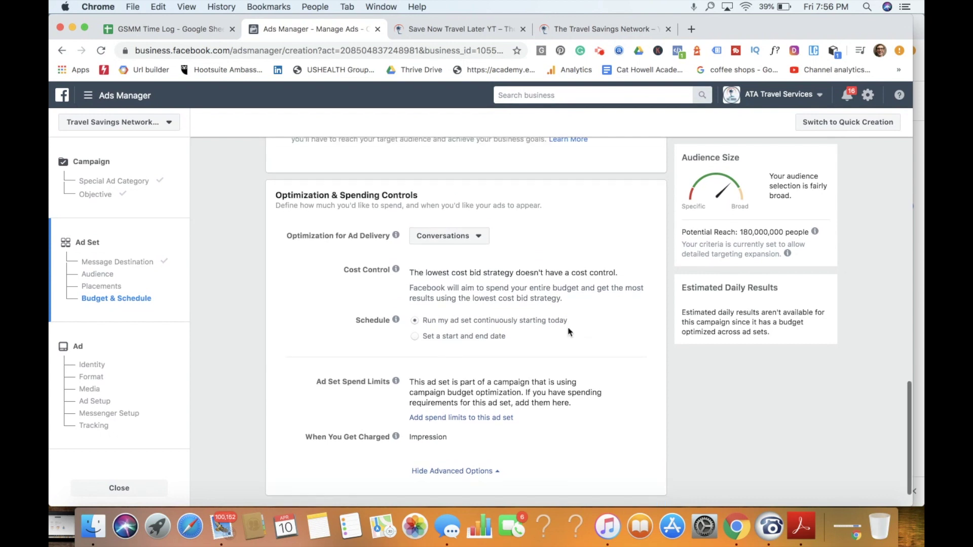
left_click(469, 239)
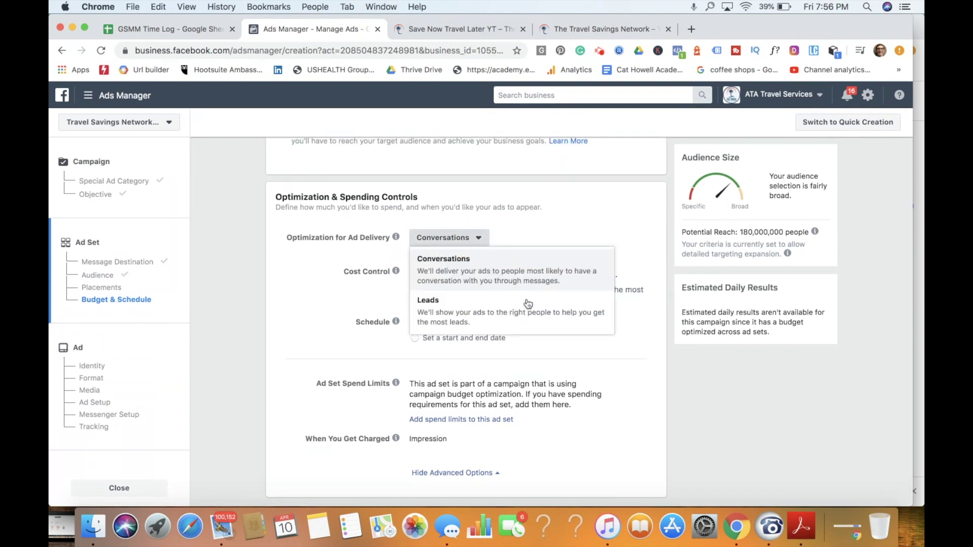
left_click(527, 317)
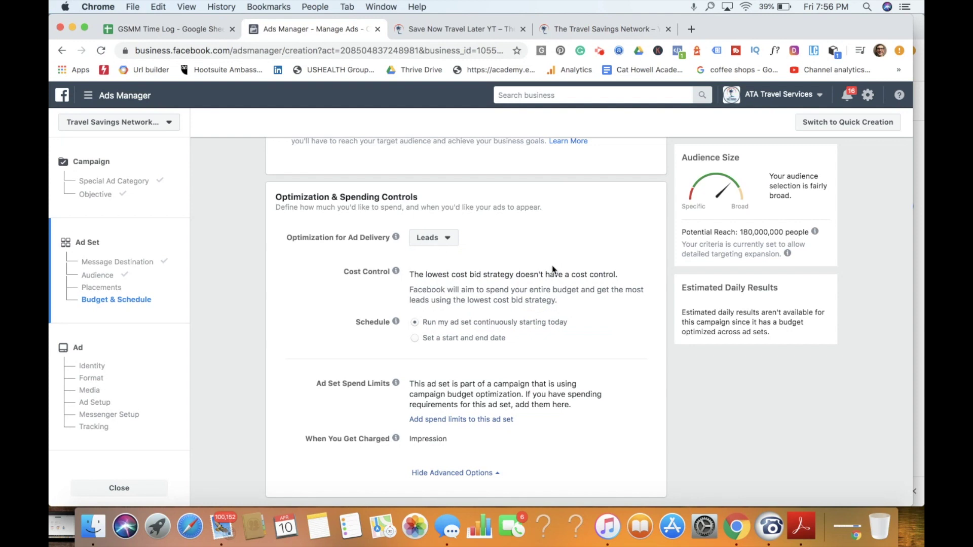
Schedule the ad set to run from April 13 to May 10, 2020
scroll(553, 270, "down", 1)
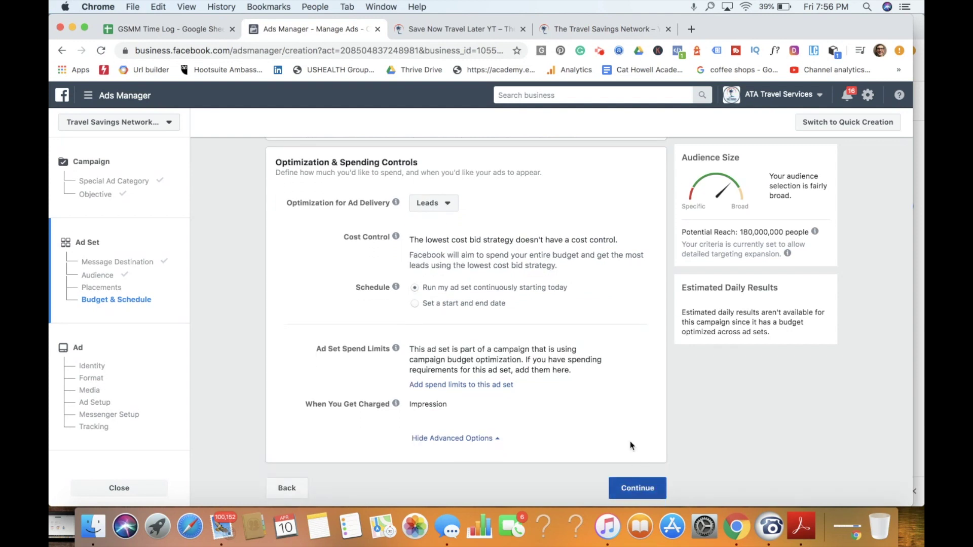
left_click(467, 306)
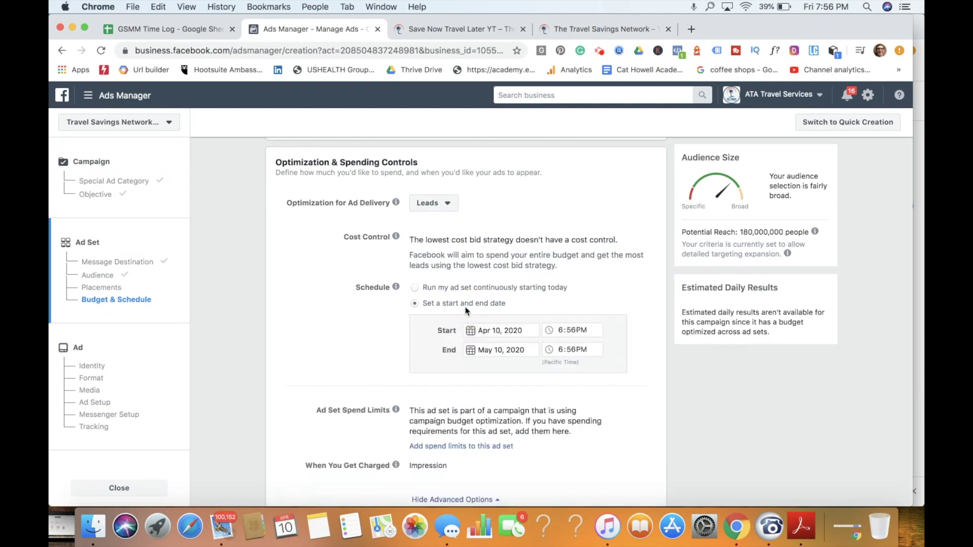
left_click(495, 331)
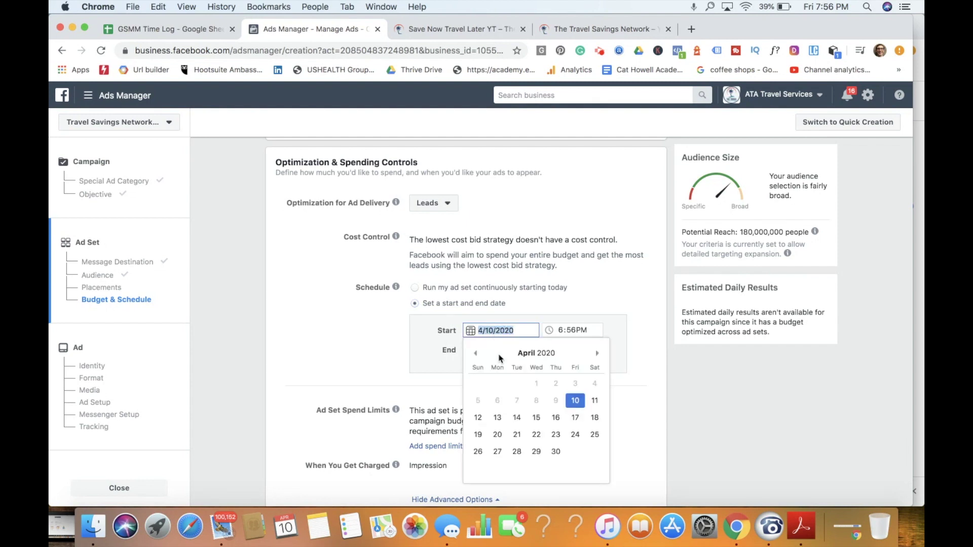
left_click(498, 419)
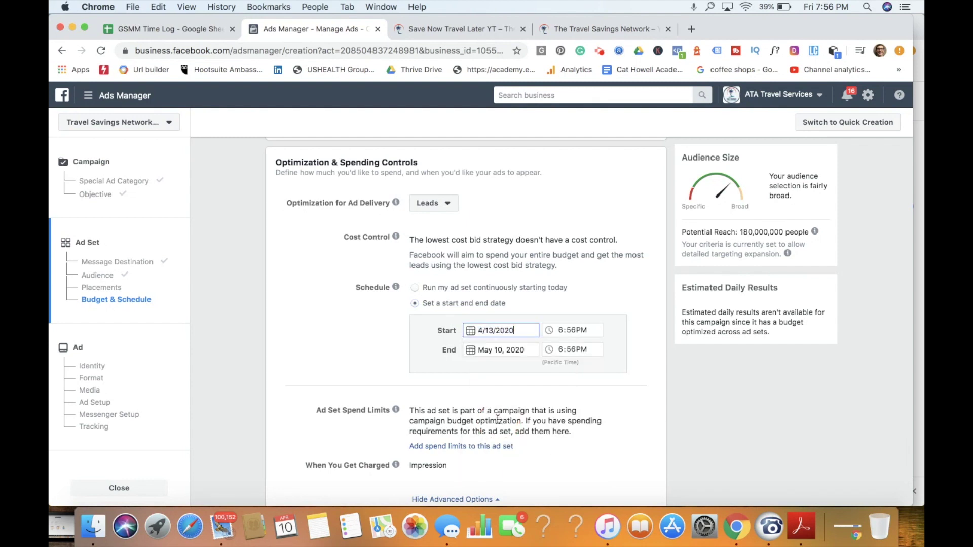
left_click(498, 329)
scroll(568, 400, "up", 15)
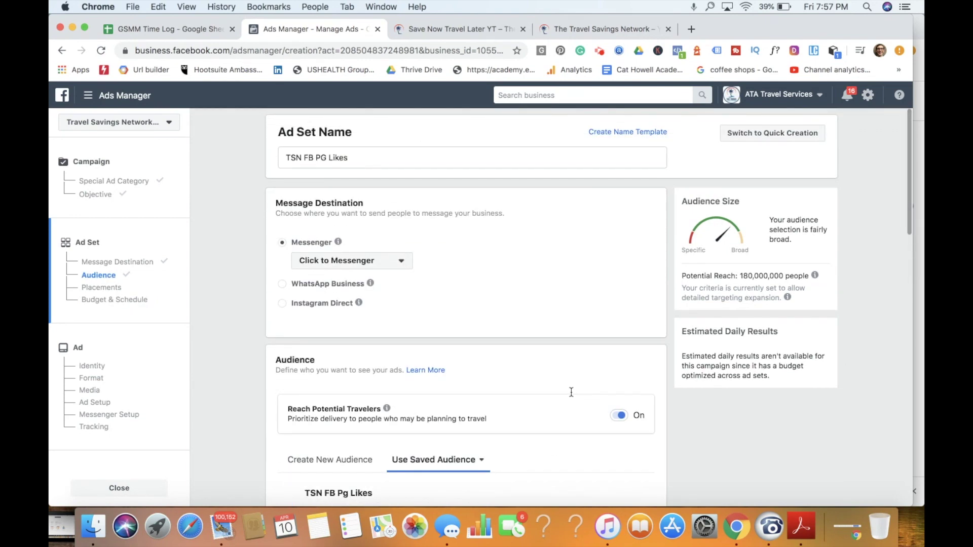
scroll(571, 393, "down", 15)
Move on to the ad and name it 'Beach Picture'
left_click(621, 483)
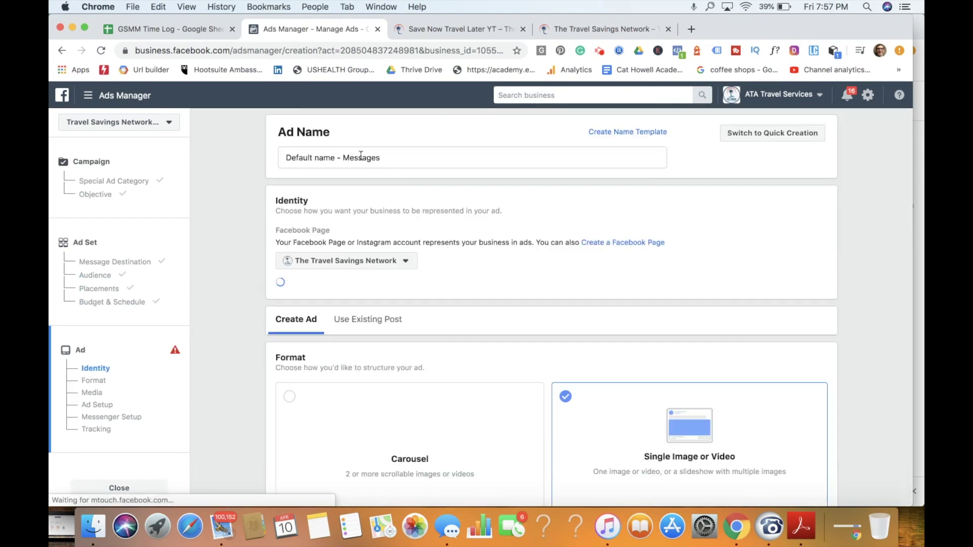
triple_click(360, 155)
key("BackSpace")
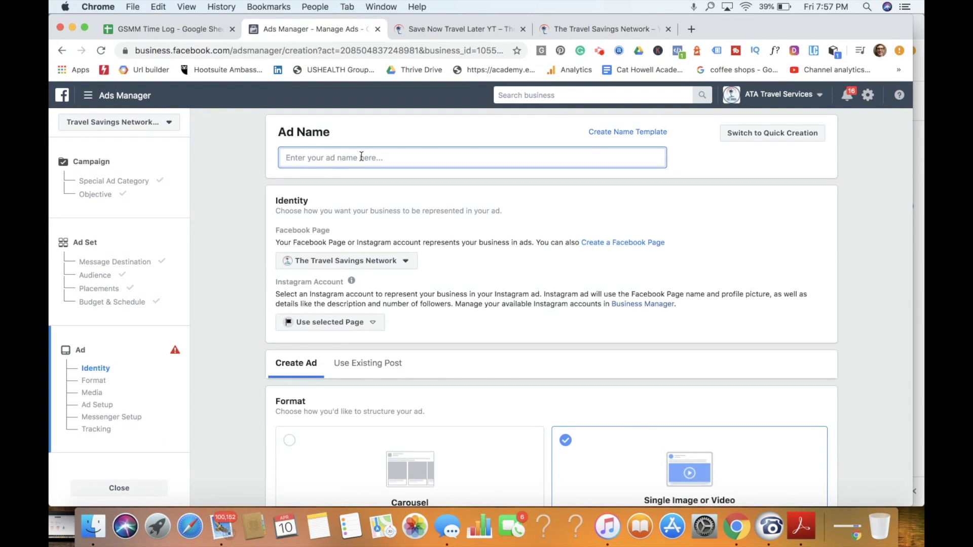
type("Beach ")
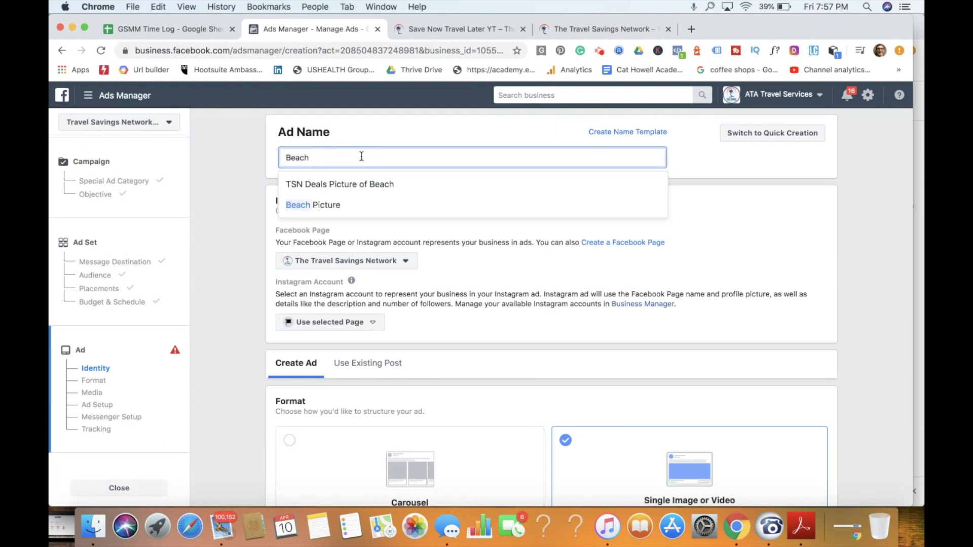
type("Picture")
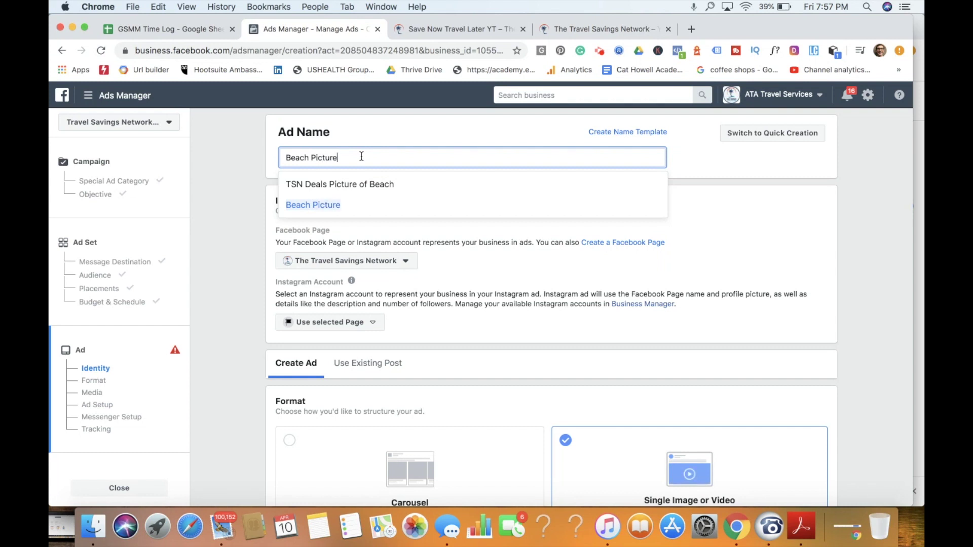
left_click(237, 178)
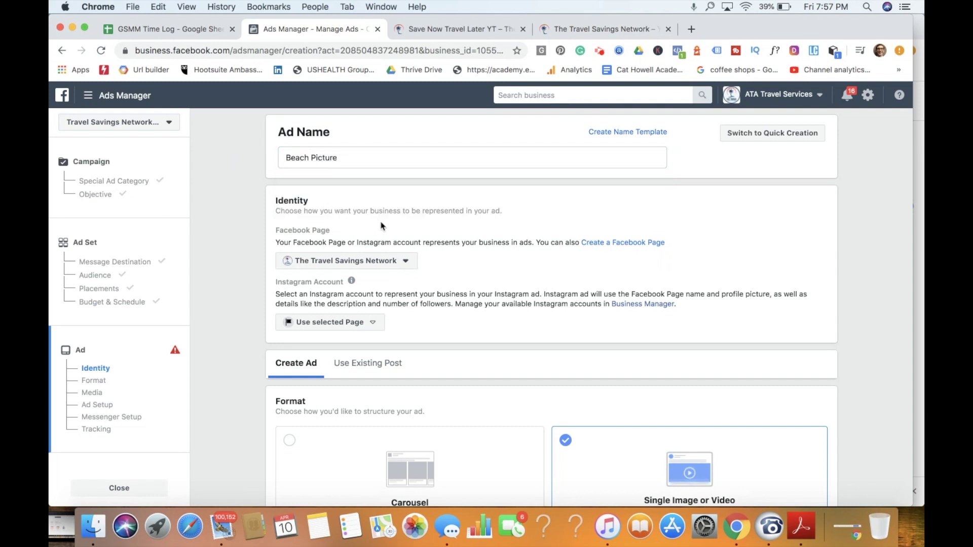
Link the Travel Savings Network Instagram account to the ad
scroll(355, 213, "down", 2)
left_click(340, 267)
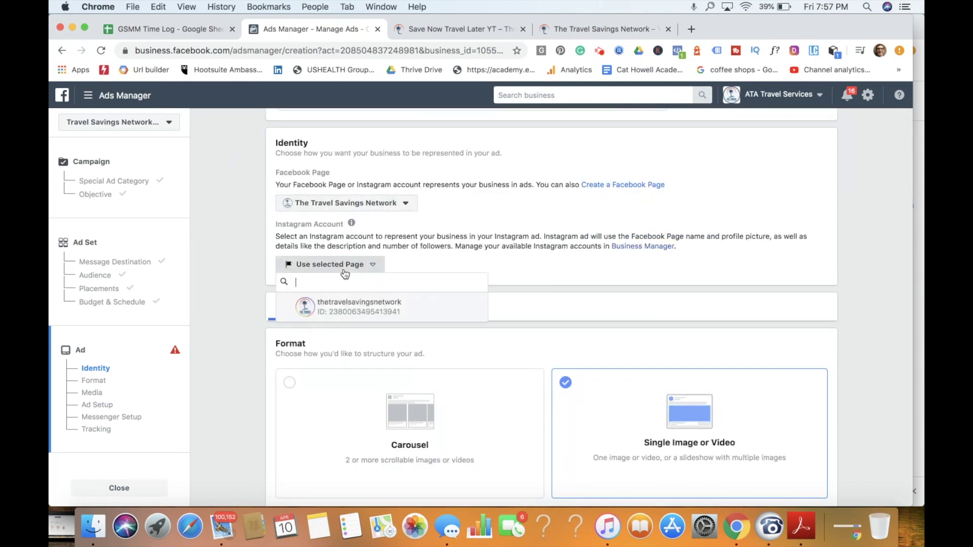
left_click(351, 313)
scroll(518, 256, "down", 5)
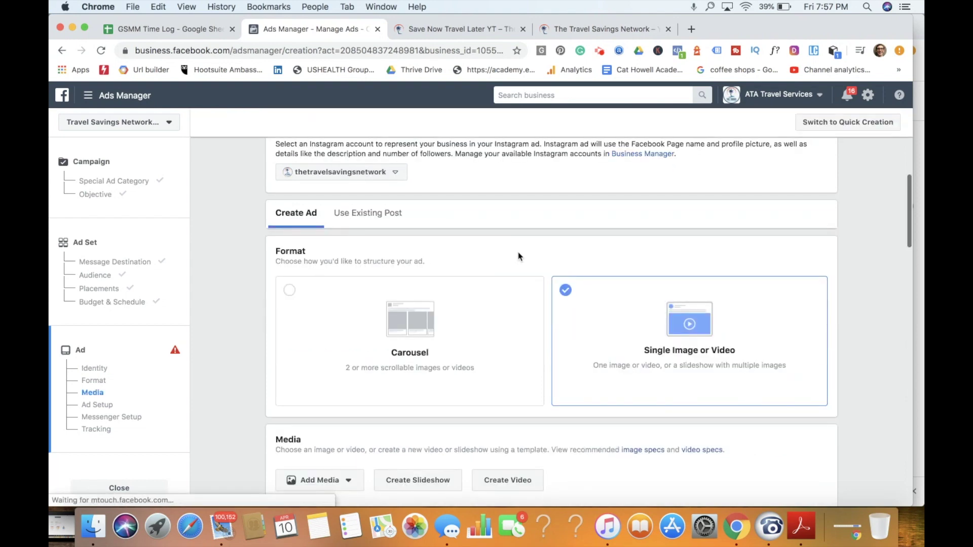
scroll(518, 257, "down", 2)
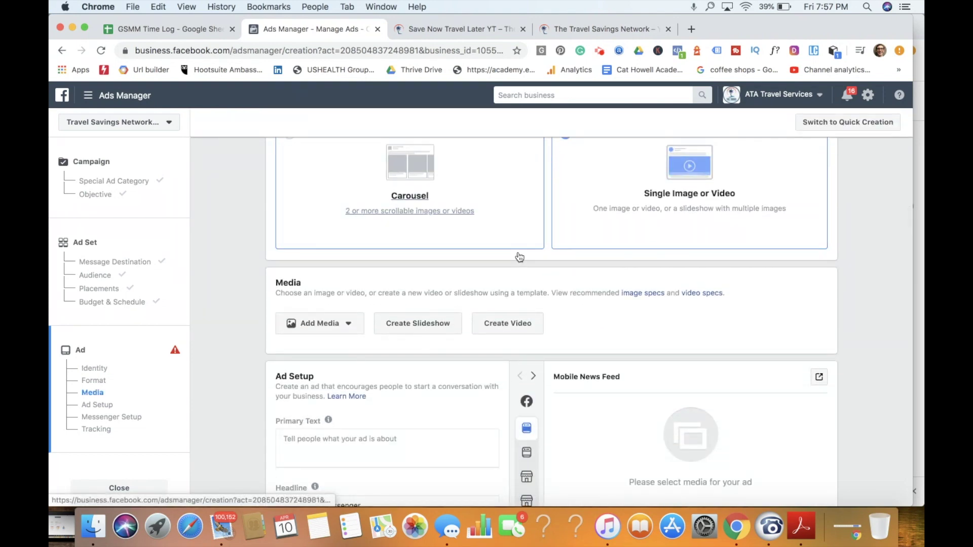
scroll(664, 271, "down", 5)
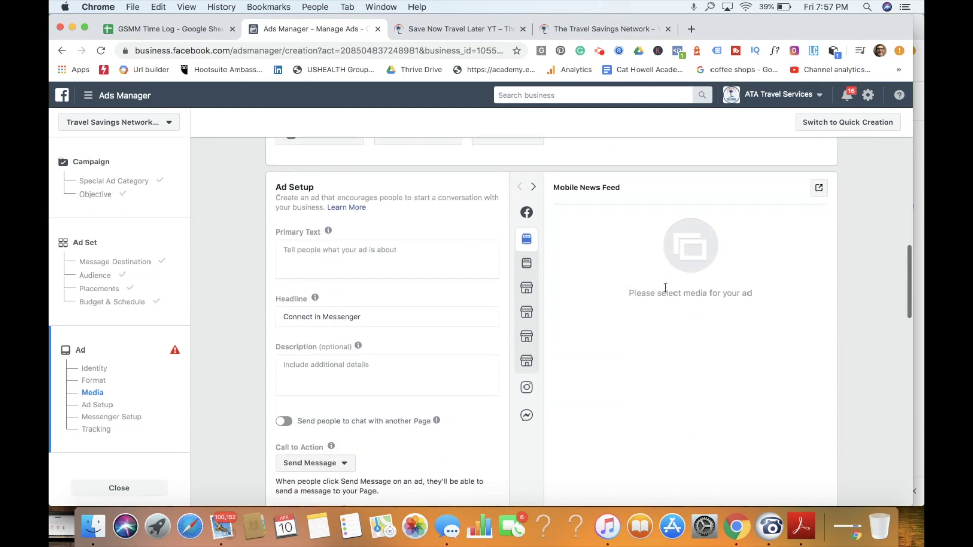
scroll(661, 288, "up", 3)
Upload Happy Running Beach.jpg and use it as the ad's image
left_click(328, 245)
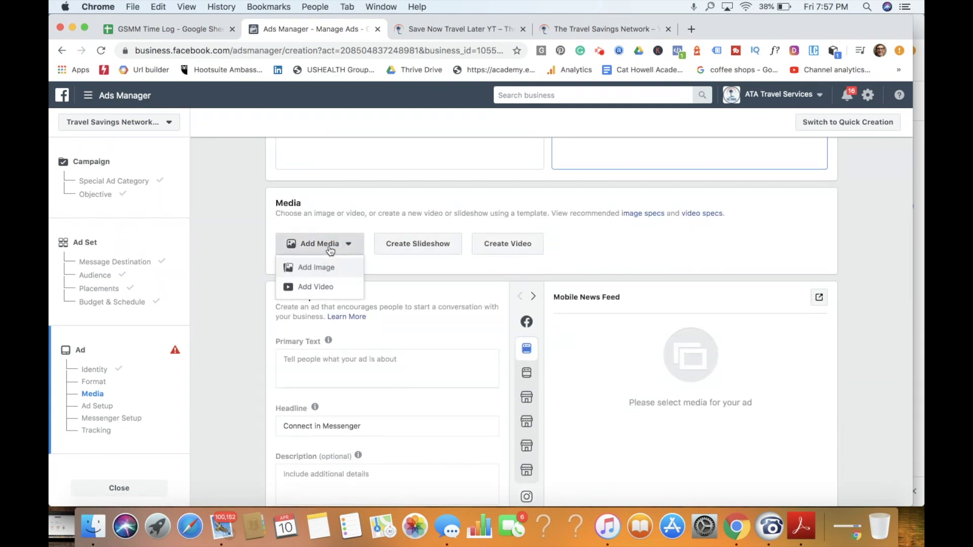
left_click(330, 274)
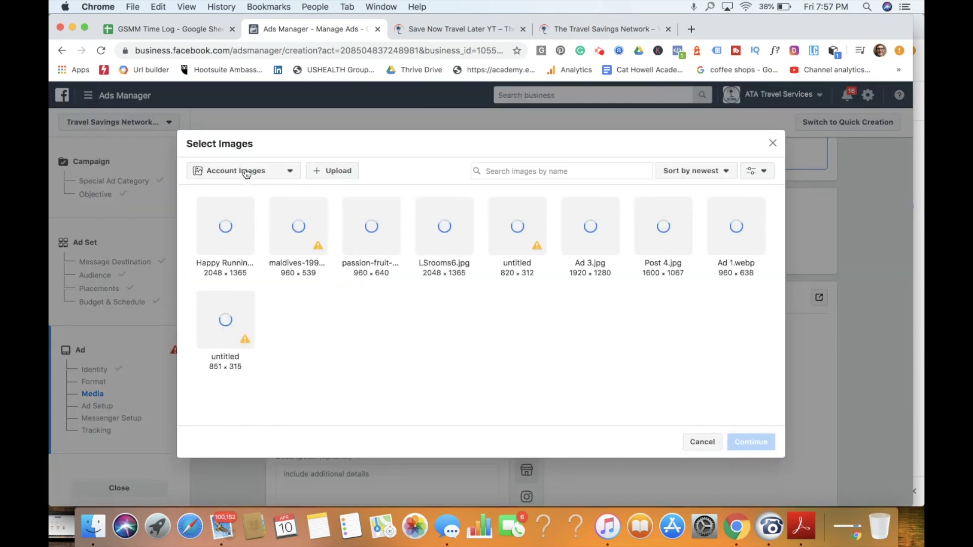
left_click(335, 171)
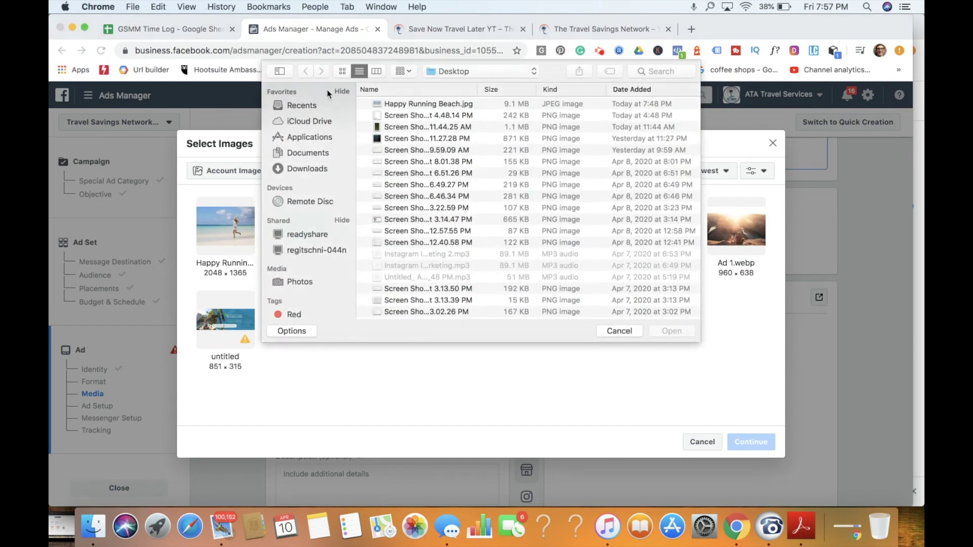
left_click(400, 105)
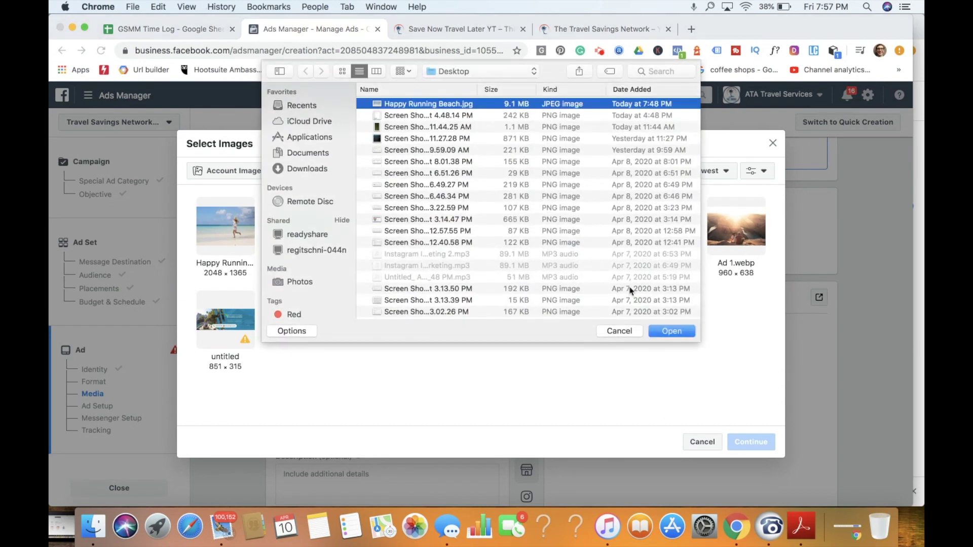
left_click(663, 332)
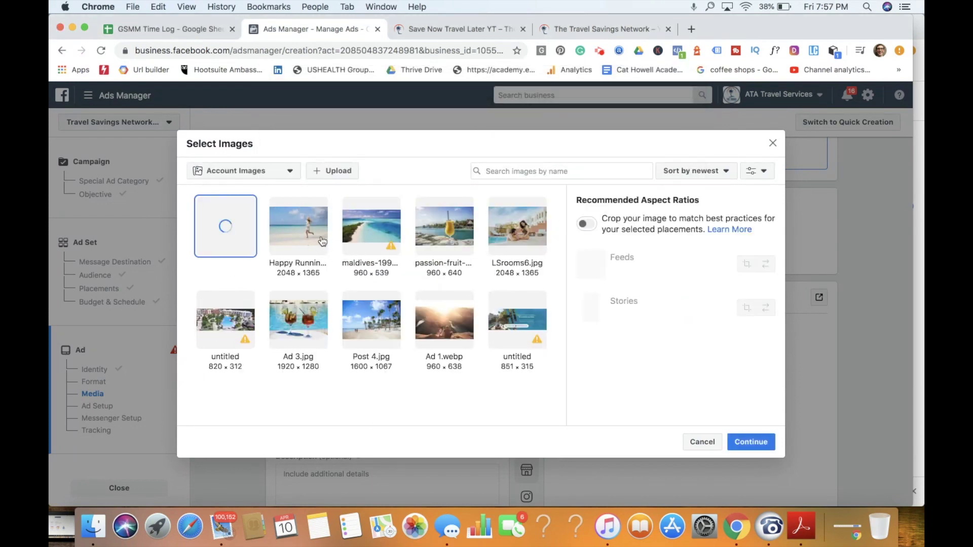
left_click(749, 442)
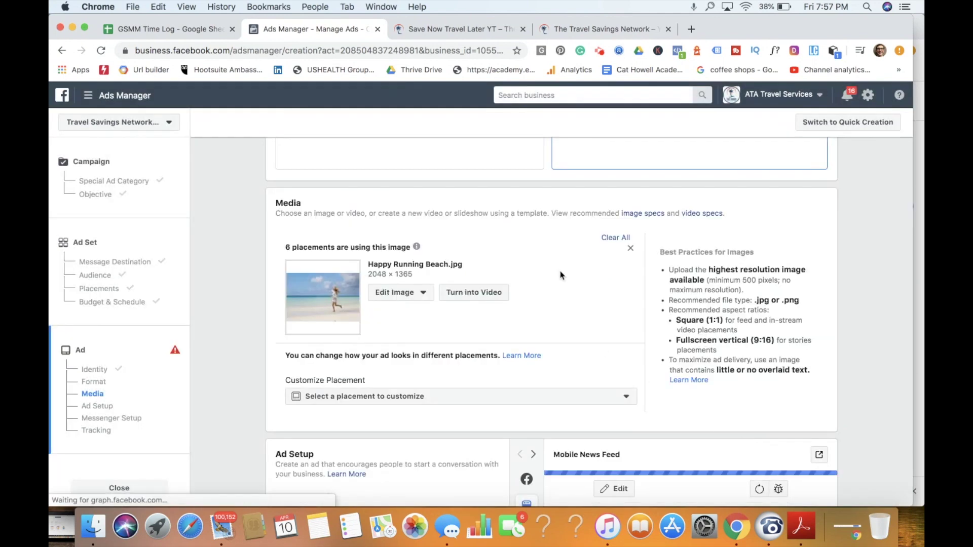
Narrow the Chrome window and bring the Google Docs ad copy document forward
scroll(560, 275, "down", 5)
scroll(561, 275, "down", 2)
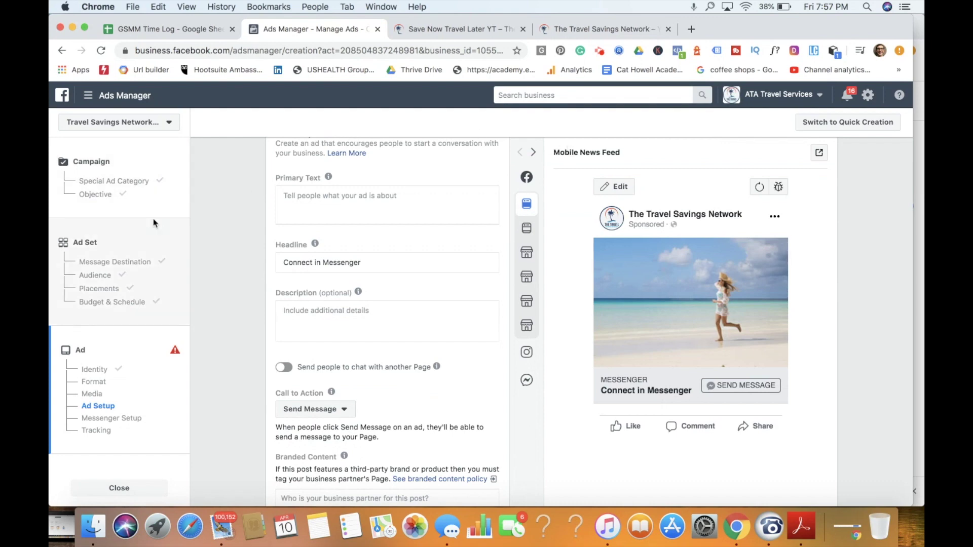
left_click_drag(50, 193, 299, 193)
left_click(263, 219)
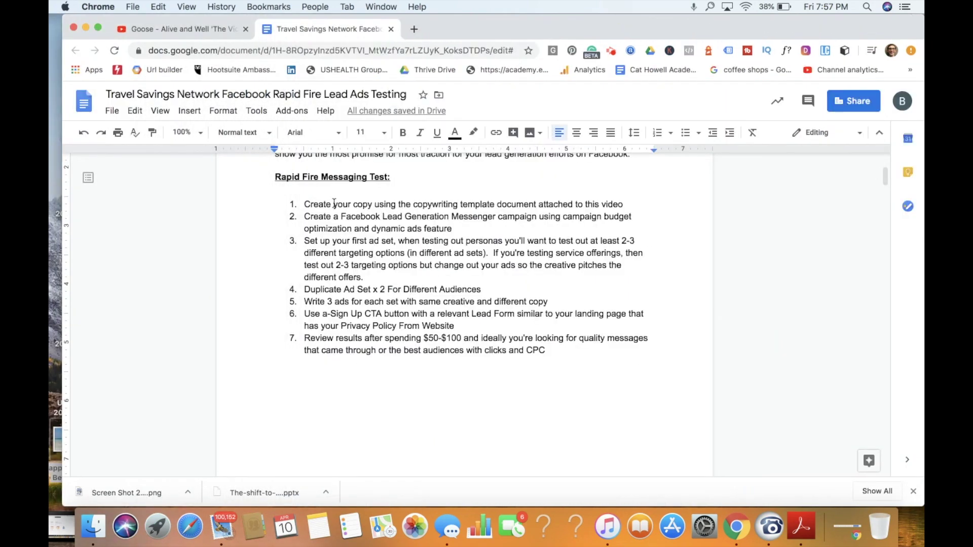
Change the second audience heading from 'Past FB Likes Customers' to 'Past FB Leads Customers'
scroll(521, 350, "down", 15)
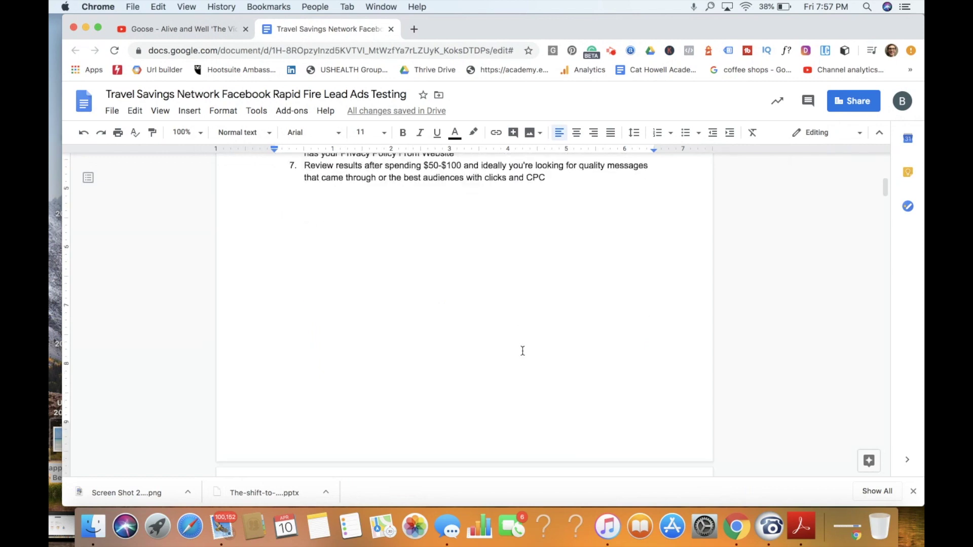
scroll(523, 350, "up", 5)
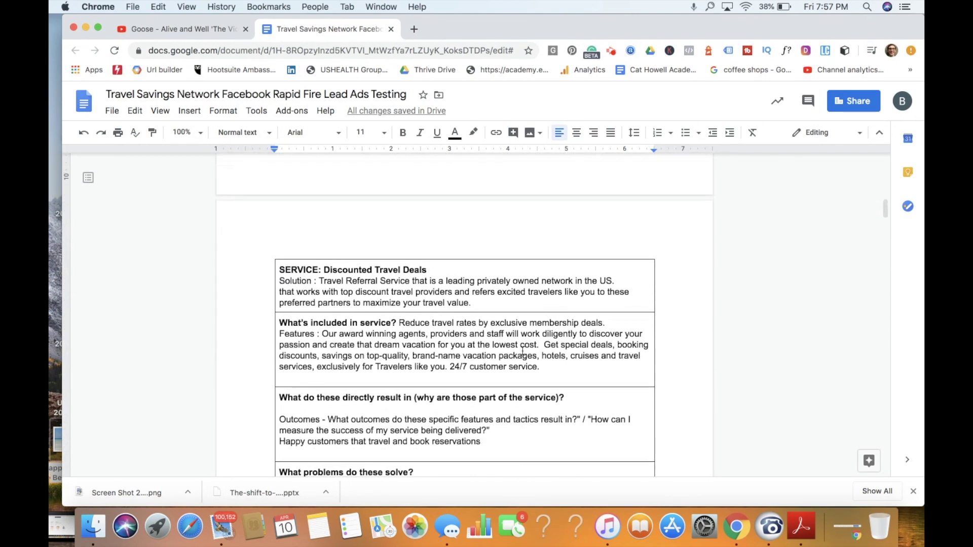
scroll(523, 351, "down", 3)
scroll(522, 351, "down", 6)
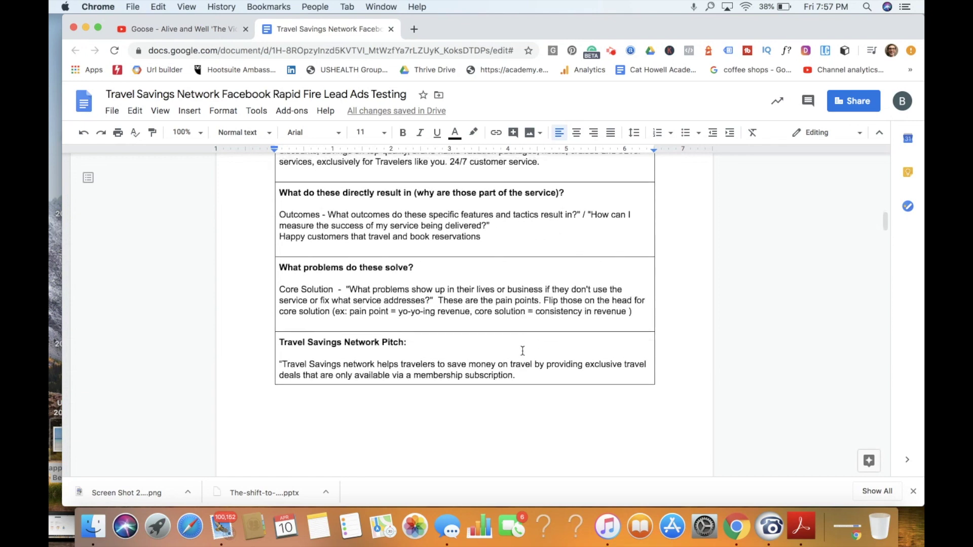
scroll(523, 351, "down", 5)
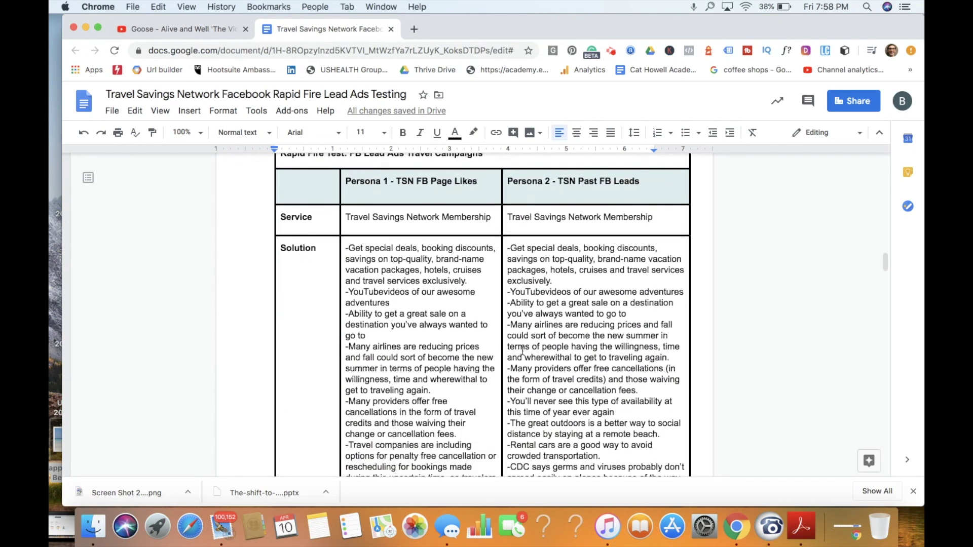
scroll(522, 351, "up", 1)
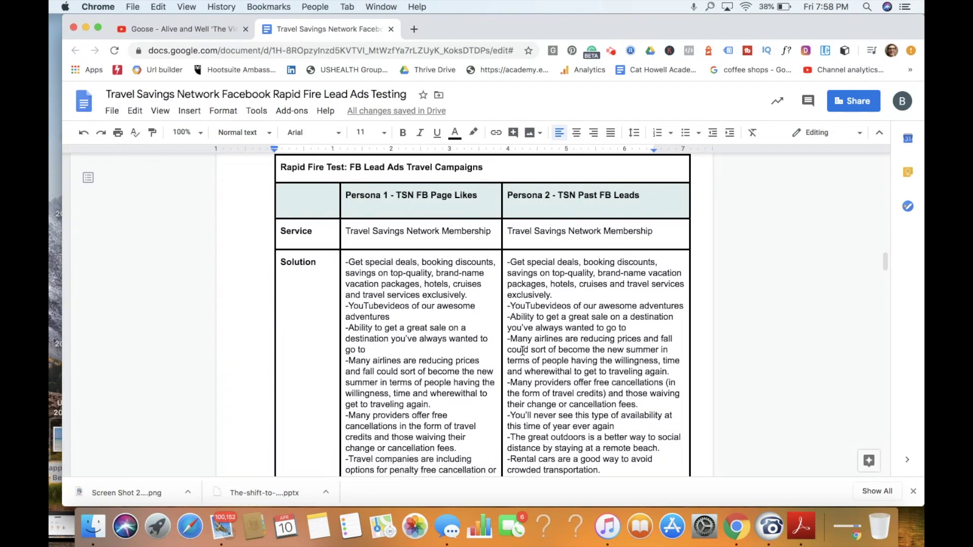
scroll(522, 351, "down", 15)
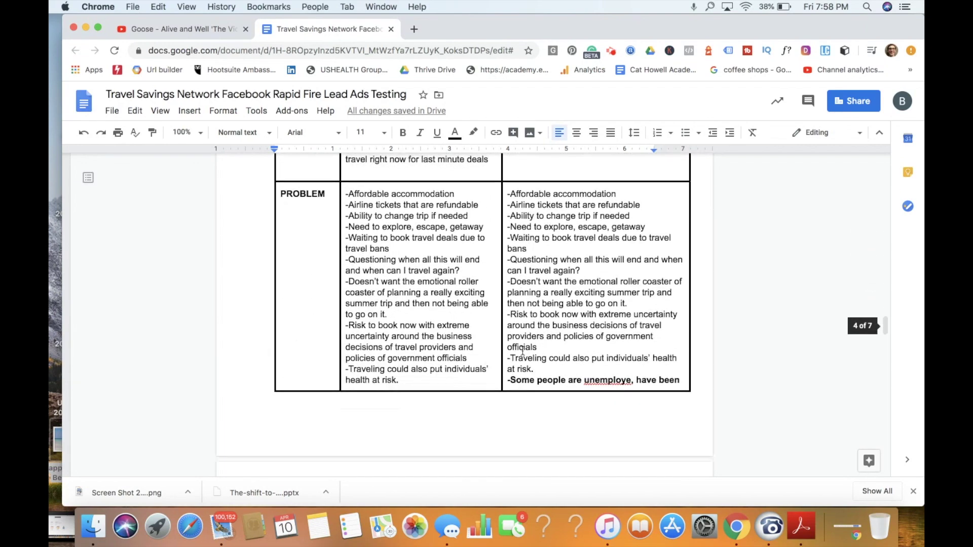
scroll(523, 351, "down", 10)
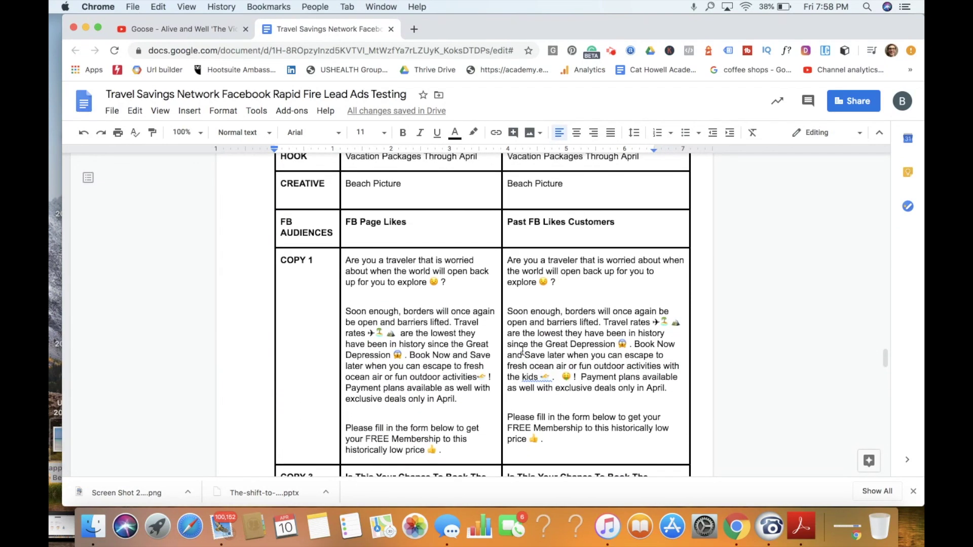
scroll(522, 351, "up", 1)
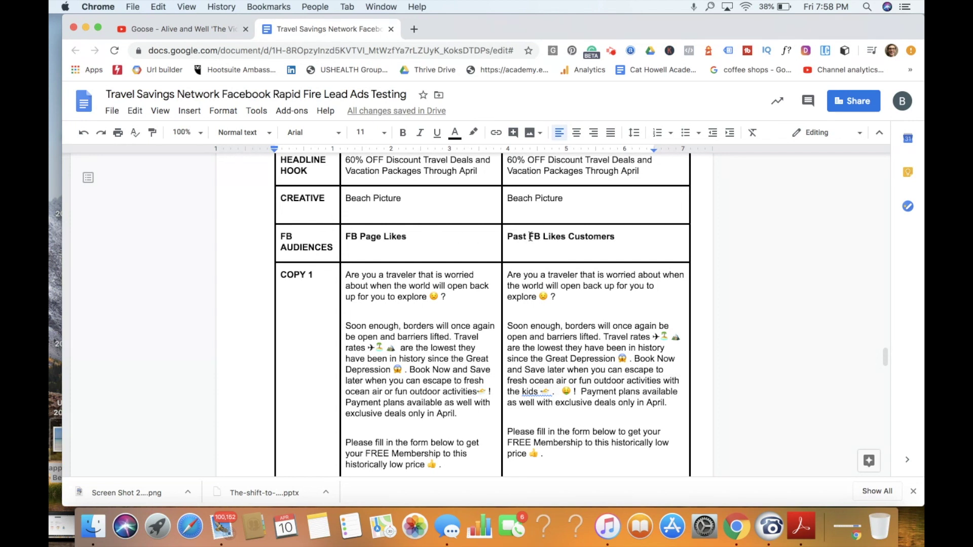
left_click_drag(544, 237, 566, 237)
type("eads")
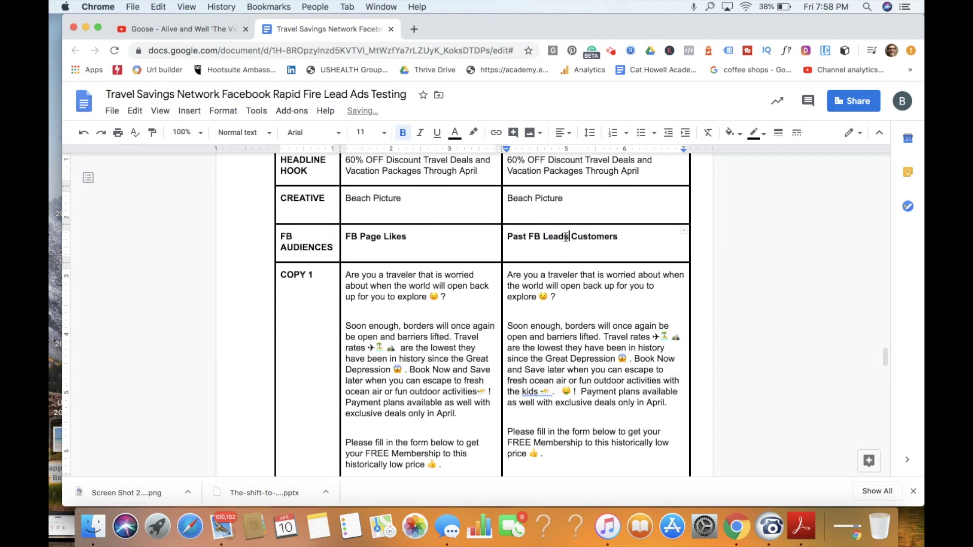
Copy the FB Page Likes COPY 1 text and return to Ads Manager
scroll(428, 280, "down", 3)
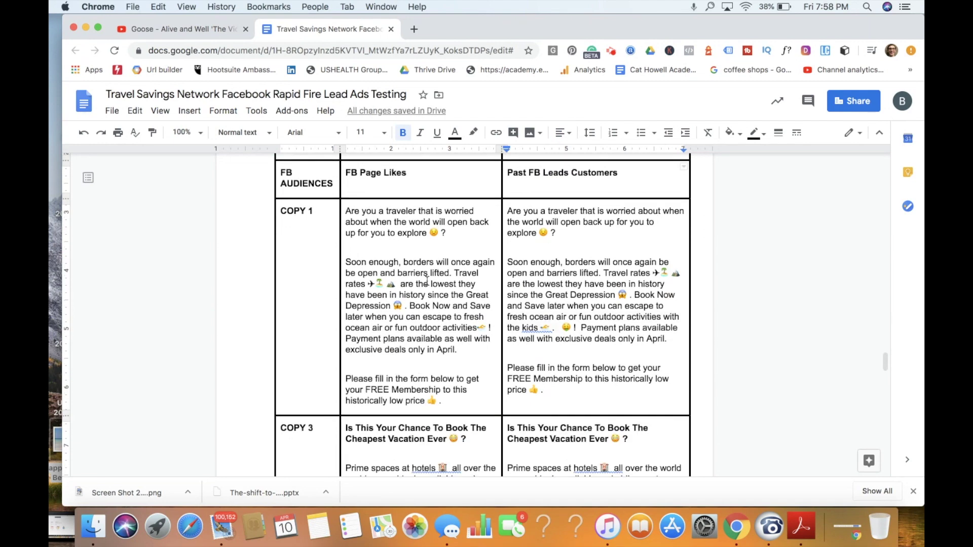
scroll(412, 318, "down", 10)
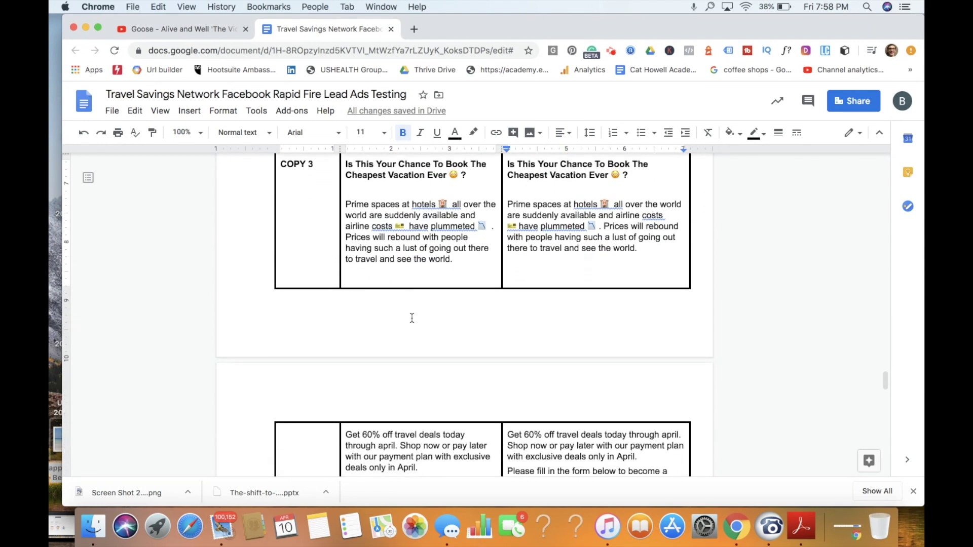
scroll(411, 318, "down", 5)
scroll(412, 318, "up", 20)
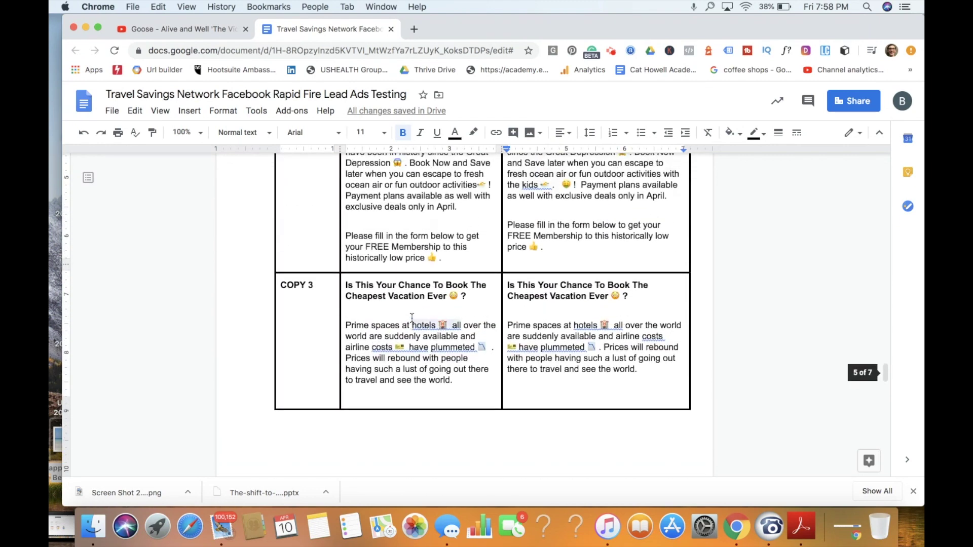
scroll(411, 318, "up", 1)
left_click_drag(459, 396, 362, 202)
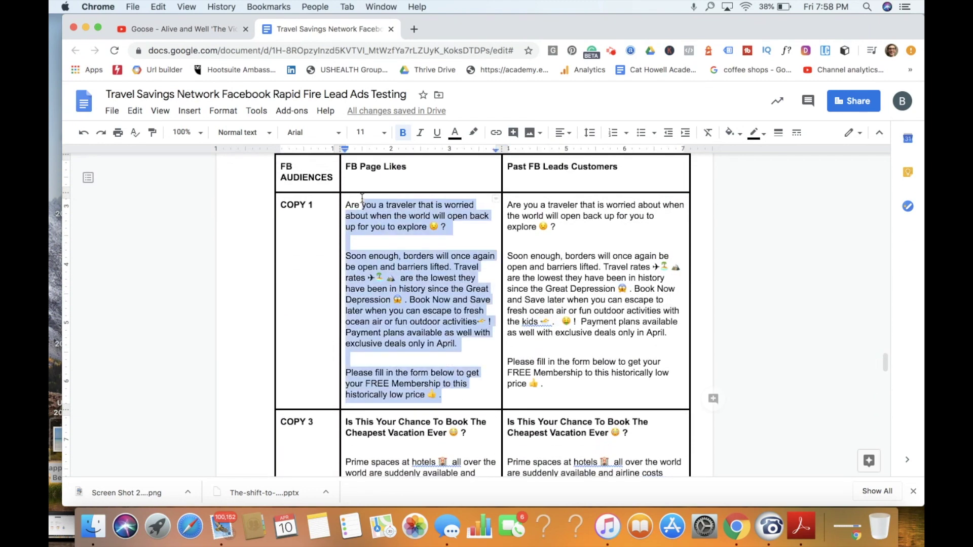
key("super+c")
key("super+grave")
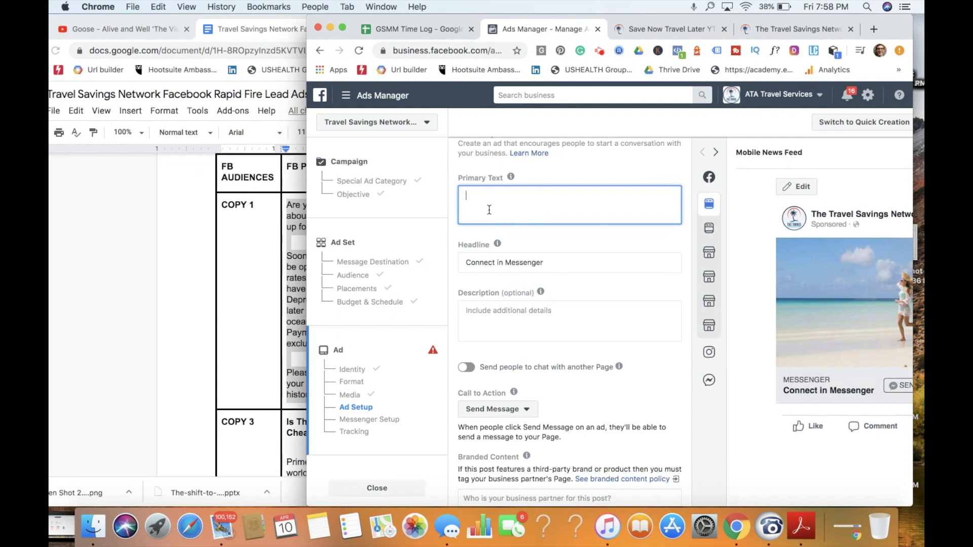
Paste the first ad copy into the ad's primary text
key("super+v")
key("super+grave")
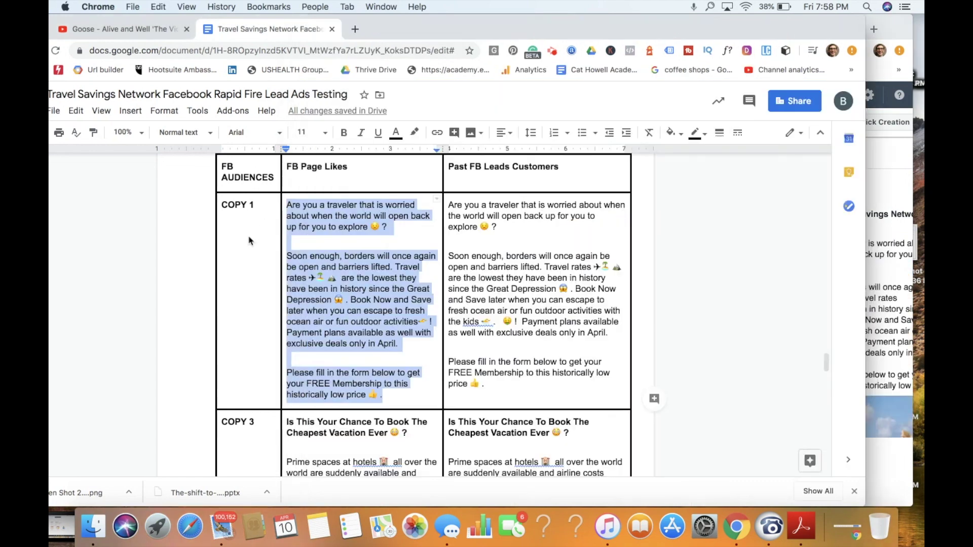
scroll(351, 263, "up", 8)
Set the headline to '60% OFF Discount Travel Deals Until May' from the Docs headline hook
triple_click(358, 278)
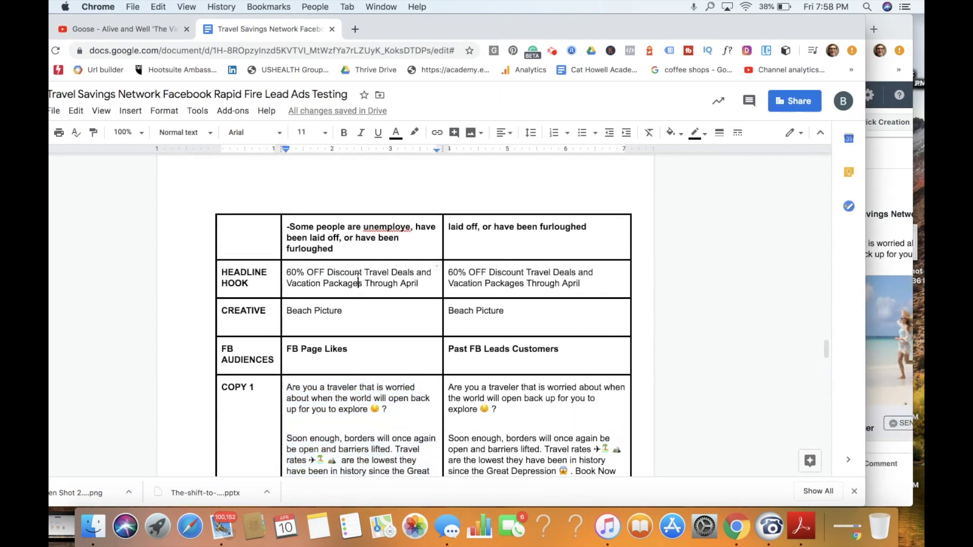
key("super+c")
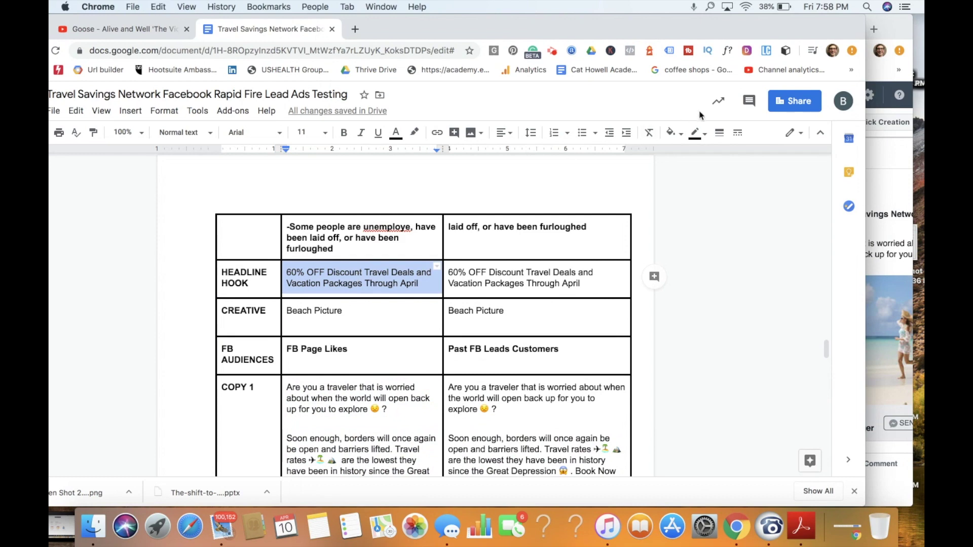
left_click(906, 38)
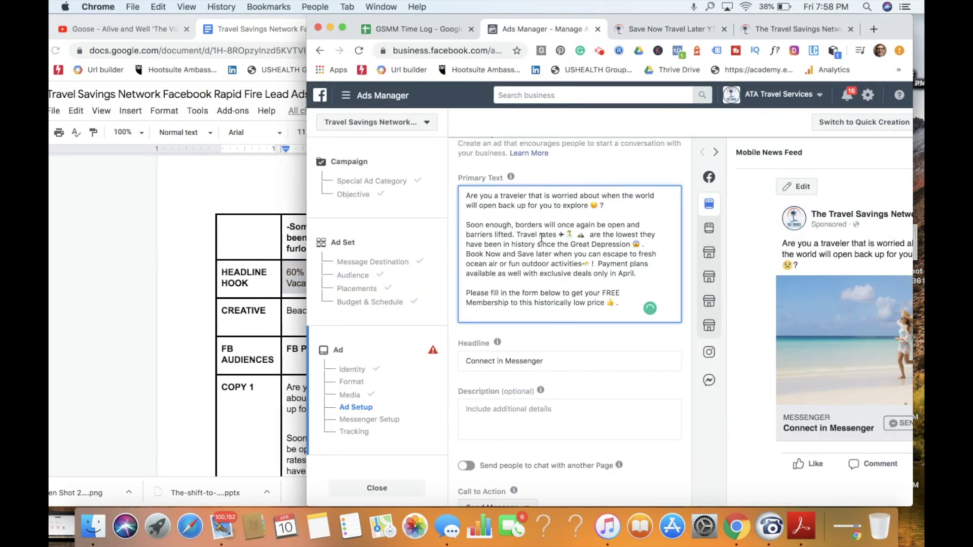
scroll(542, 238, "up", 3)
scroll(507, 279, "down", 5)
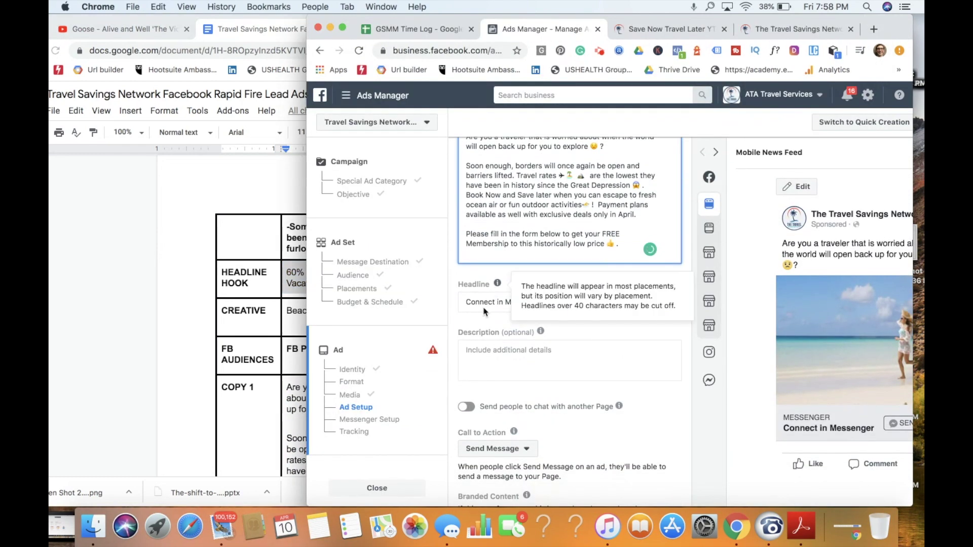
triple_click(484, 312)
key("super+v")
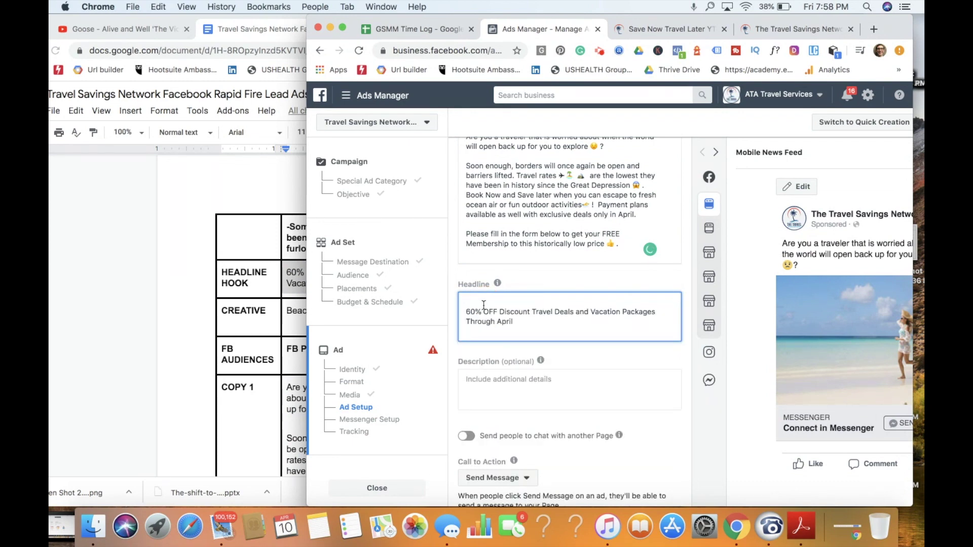
key("alt+BackSpace")
key("alt+BackSpace")
key("alt+BackSpace")
key("alt+BackSpace")
key("alt+BackSpace")
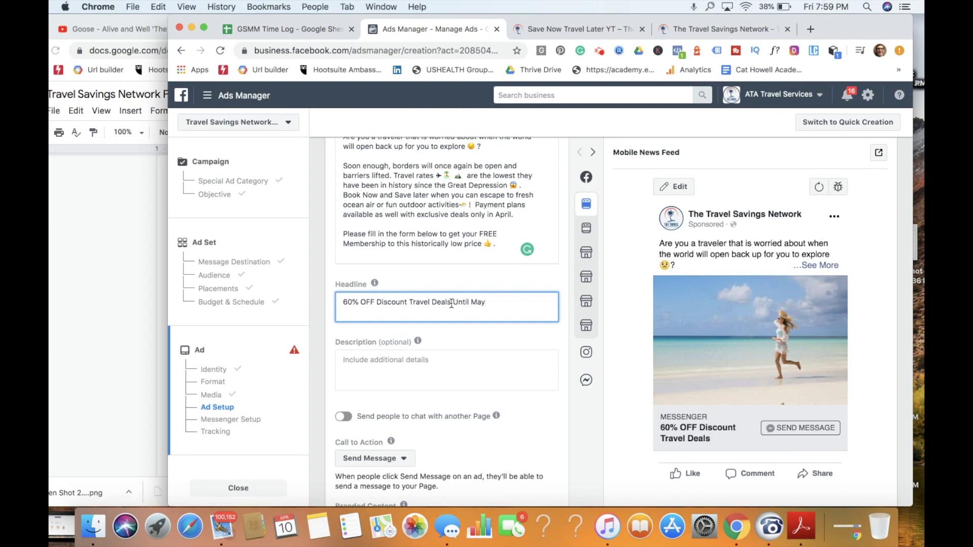
left_click(816, 266)
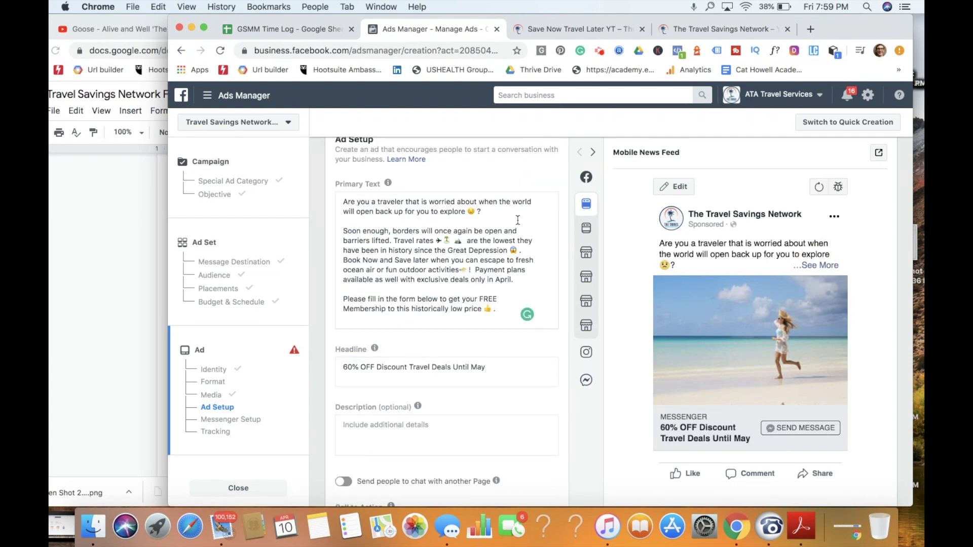
Preview the ad in the desktop news feed and set its call to action to Sign Up
left_click(592, 151)
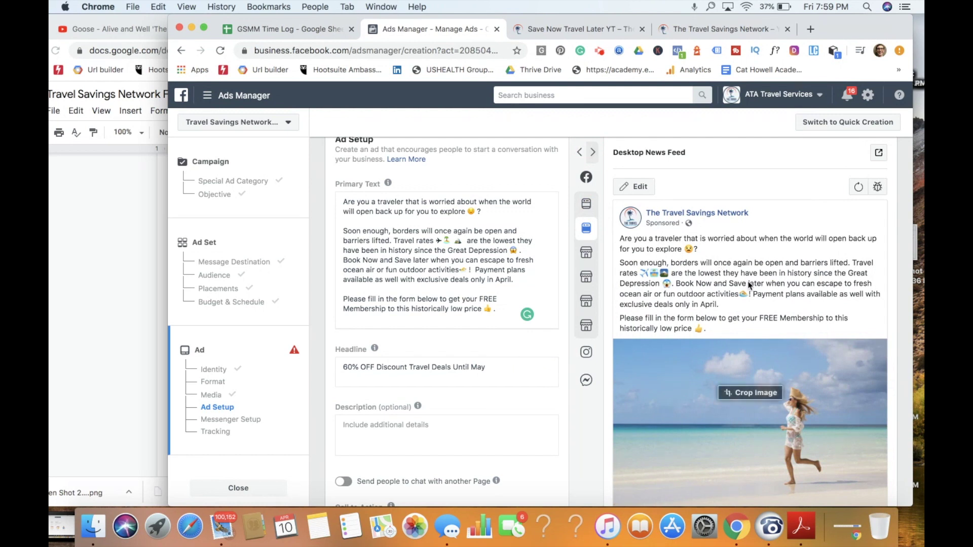
scroll(749, 286, "down", 3)
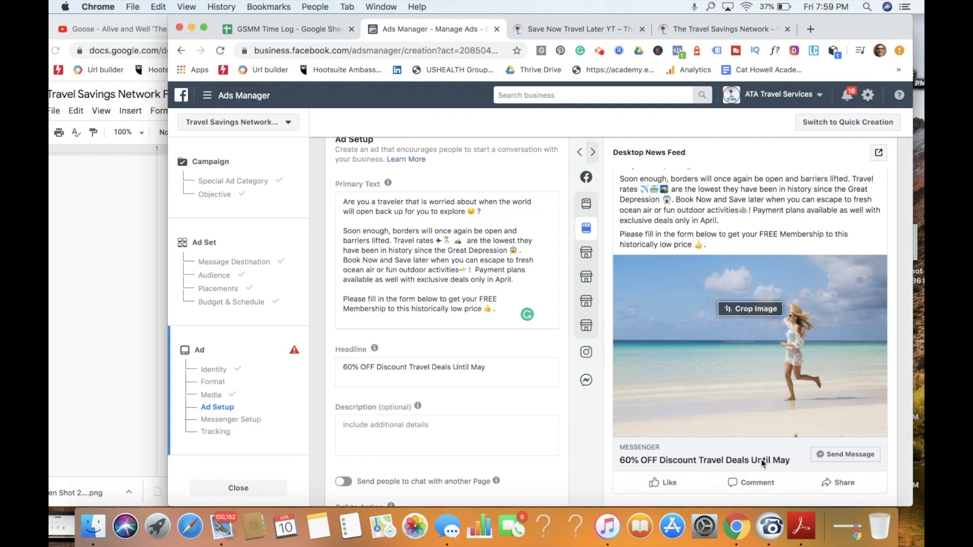
scroll(446, 278, "down", 10)
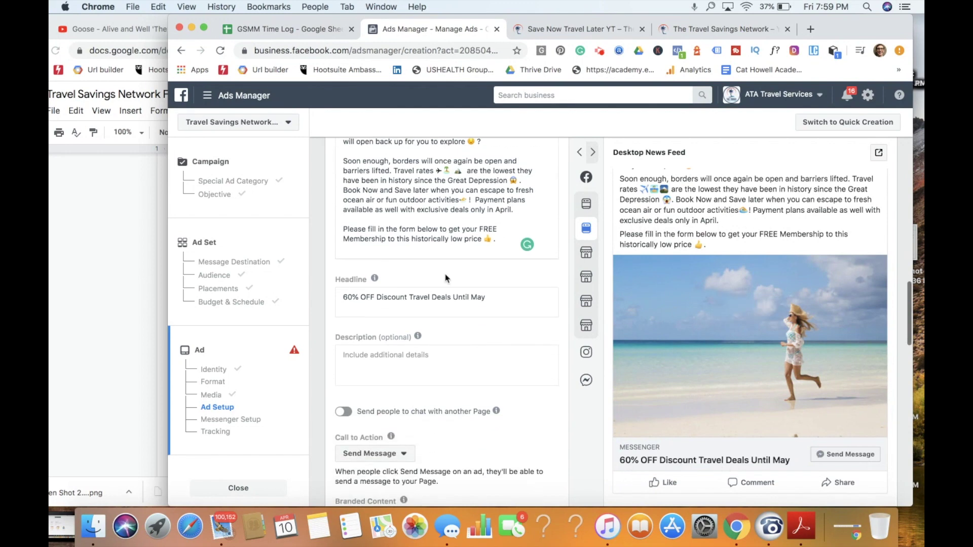
scroll(447, 278, "down", 5)
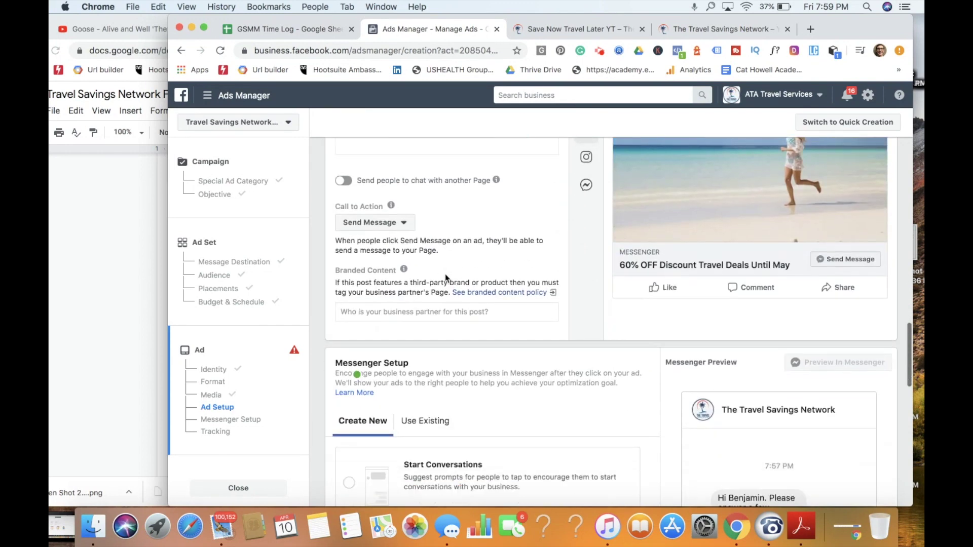
left_click(392, 176)
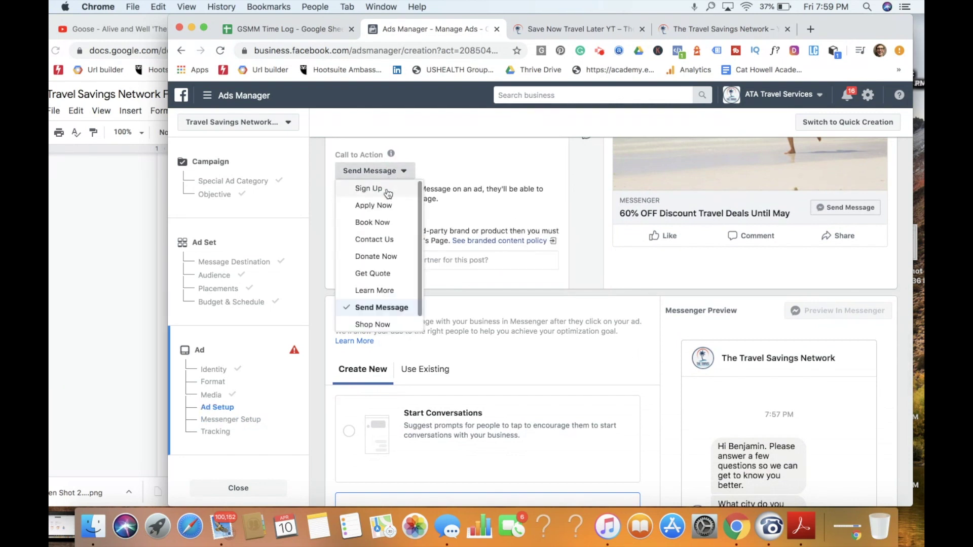
left_click(375, 189)
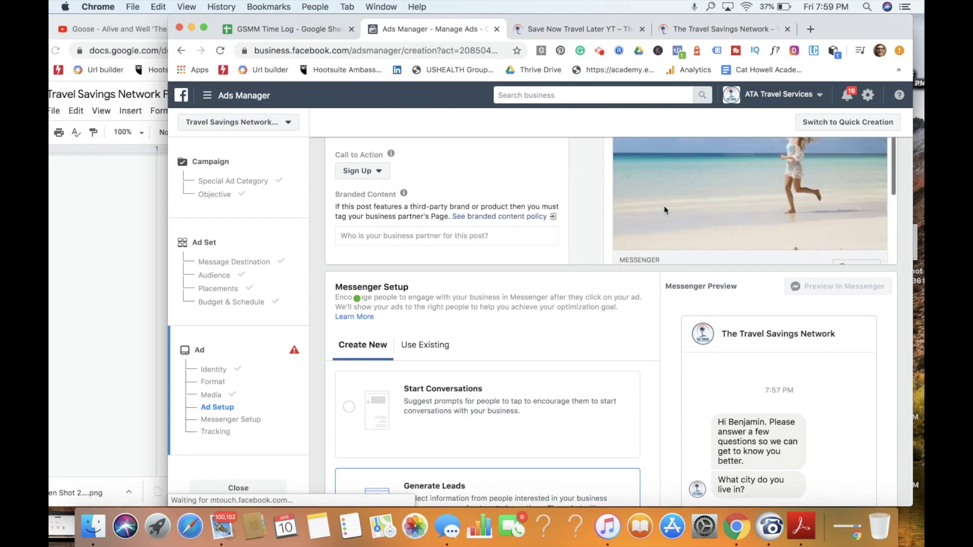
Start rewording the primary text's form line to mention travel deals
scroll(512, 181, "up", 5)
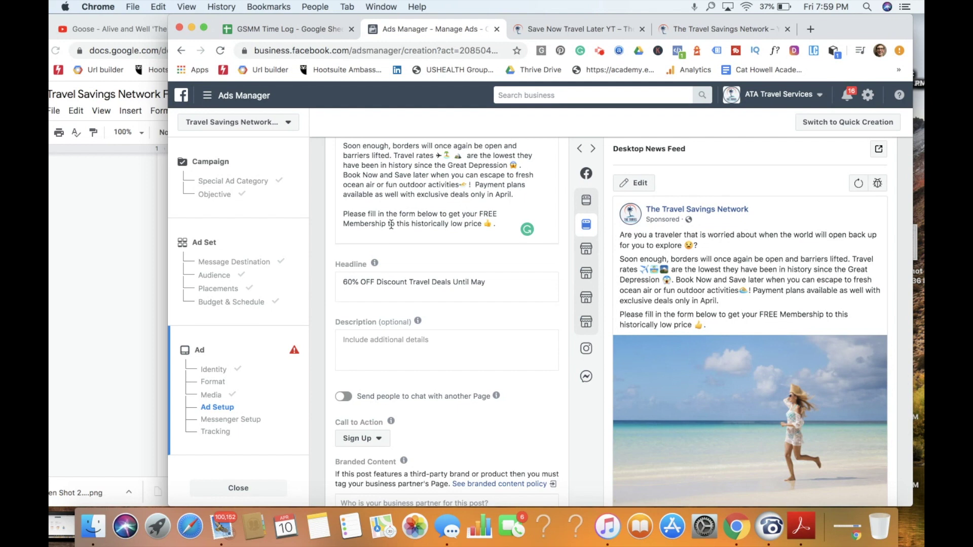
left_click(395, 225)
type("trafel")
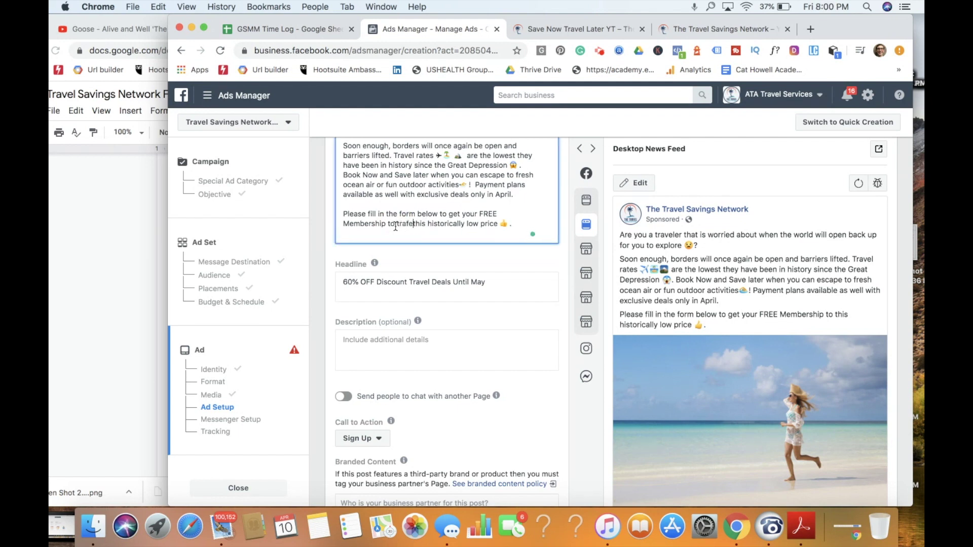
key("BackSpace")
key("BackSpace")
key("BackSpace")
key("BackSpace")
type("vel deals")
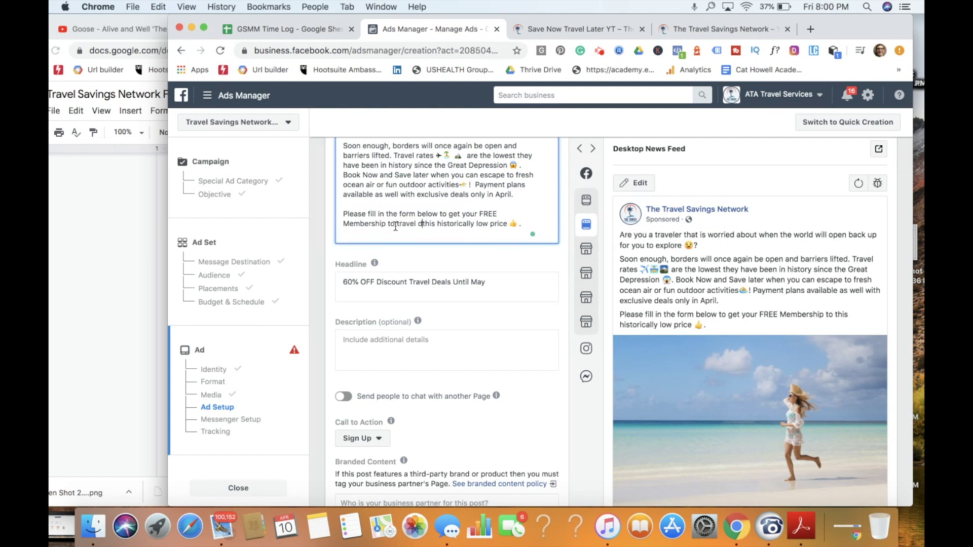
type(" with")
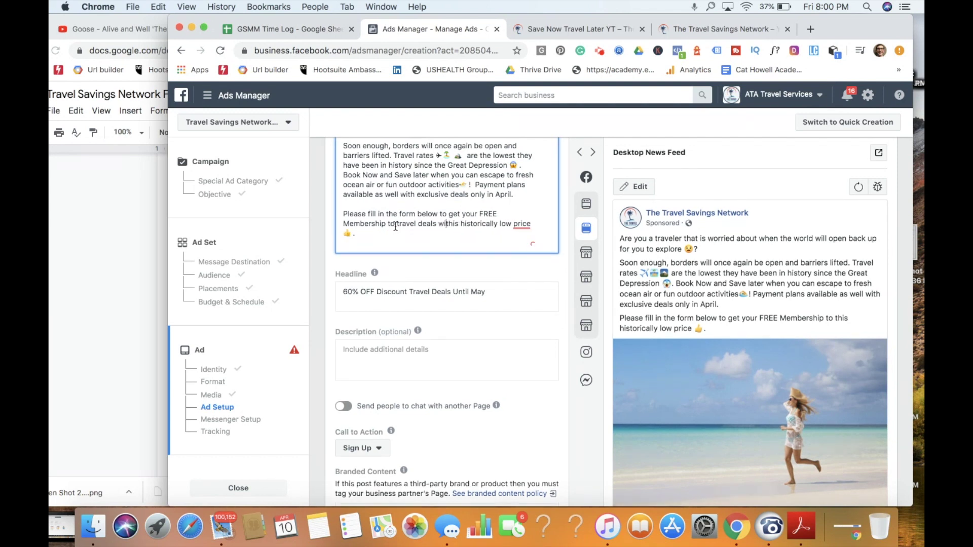
Tidy the closing line, making it 'prices' and replacing the form wording with SIGN UP
key("BackSpace")
key("BackSpace")
key("Delete")
key("Delete")
left_click(525, 225)
type("s")
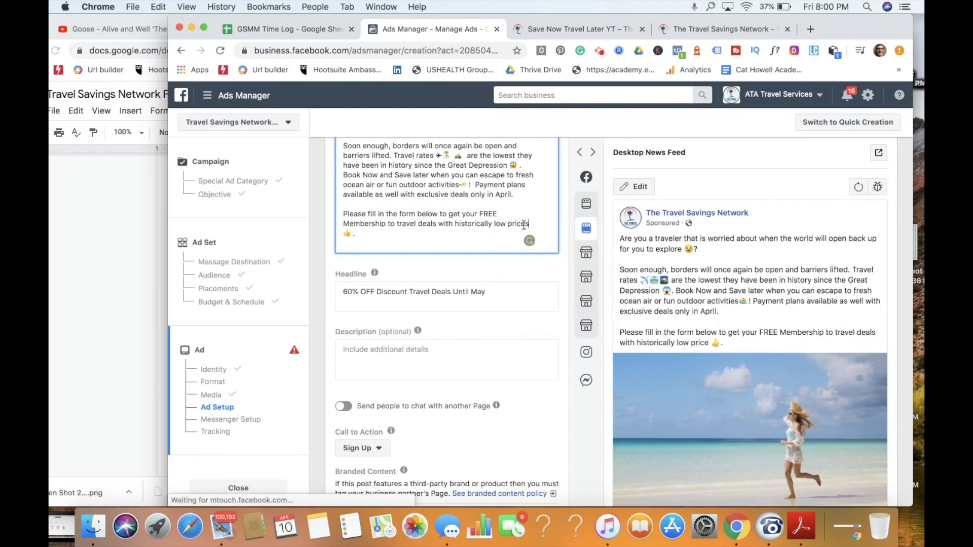
left_click(357, 234)
scroll(372, 235, "down", 1)
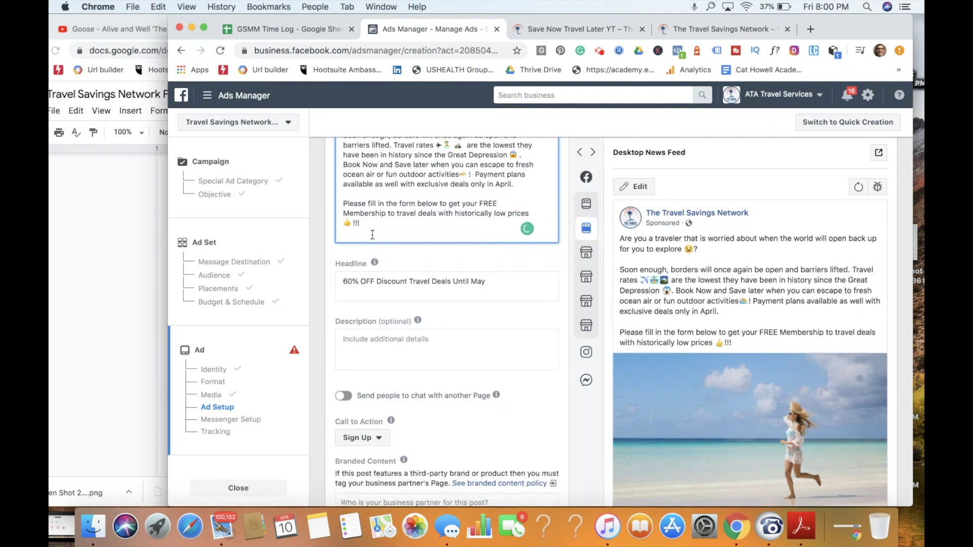
left_click_drag(415, 205, 377, 205)
type("TS")
key("BackSpace")
key("BackSpace")
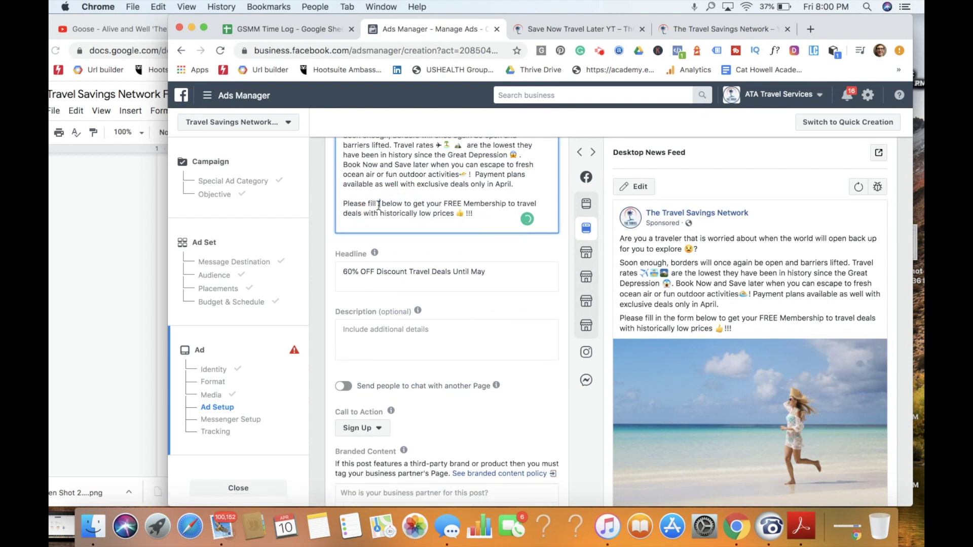
type("SIGN U")
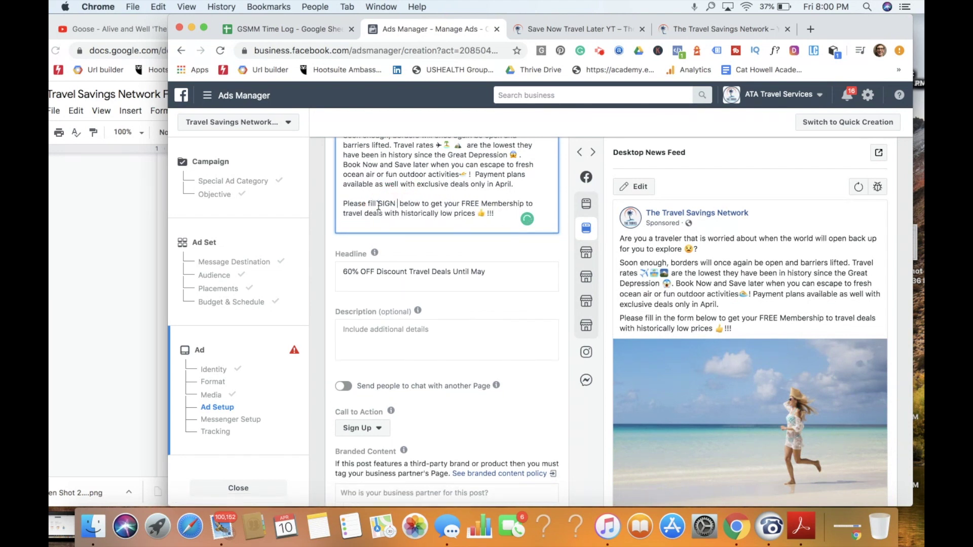
type("P")
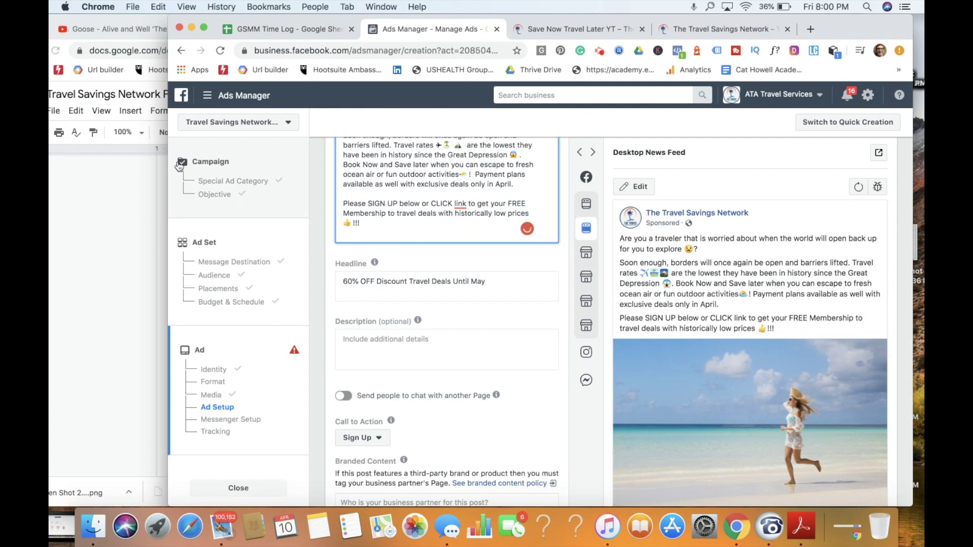
Paste the Save Now Travel Later landing-page URL after 'CLICK link' in the ad text
left_click(567, 31)
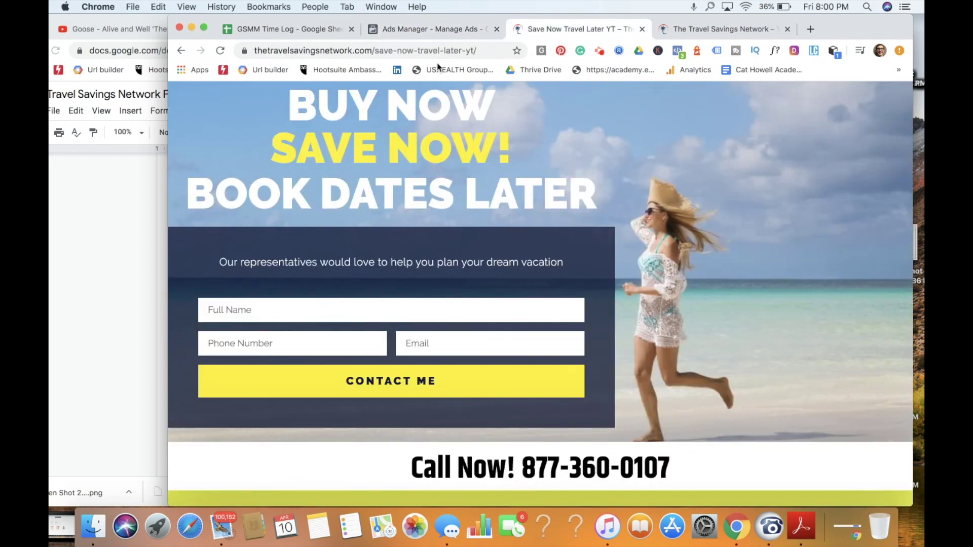
left_click(418, 52)
key("cmd+c")
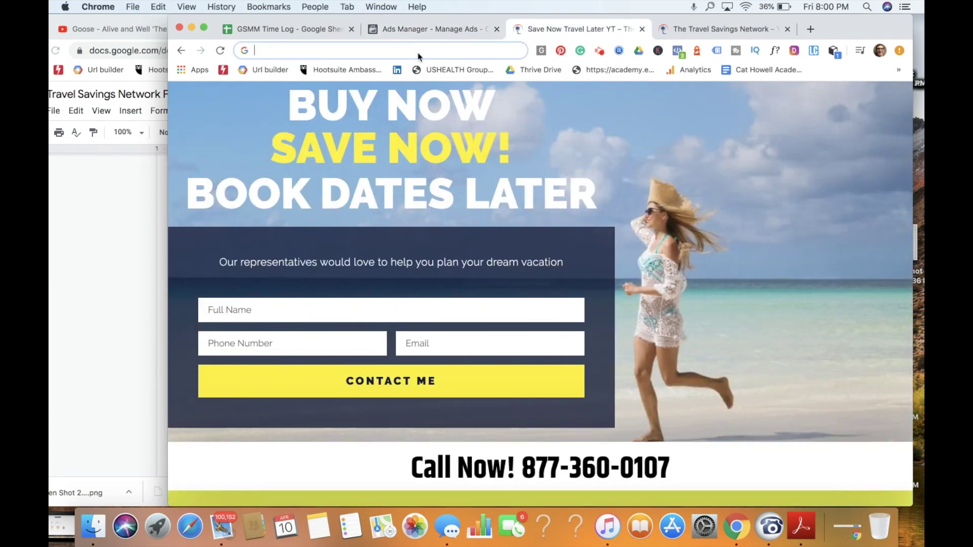
left_click(436, 32)
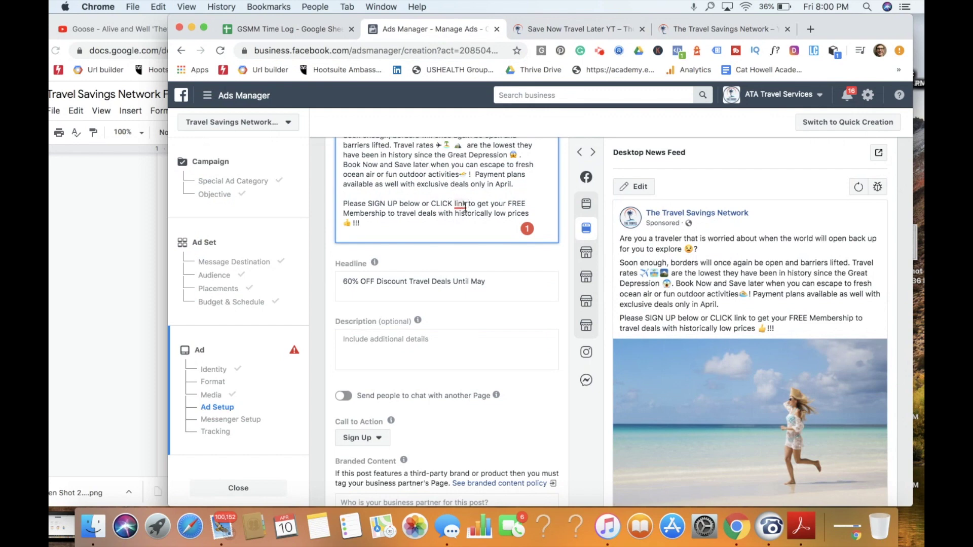
key("cmd+v")
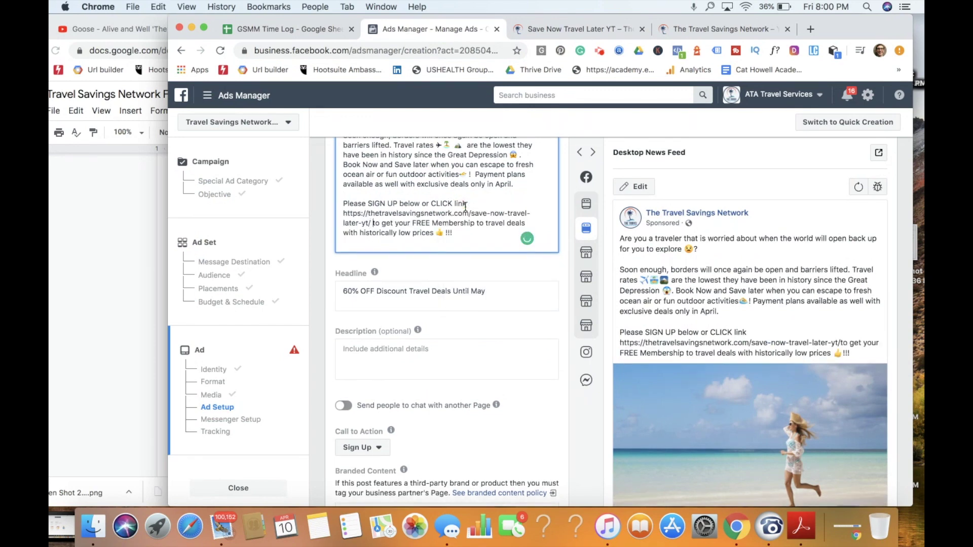
scroll(461, 276, "down", 3)
scroll(461, 276, "down", 10)
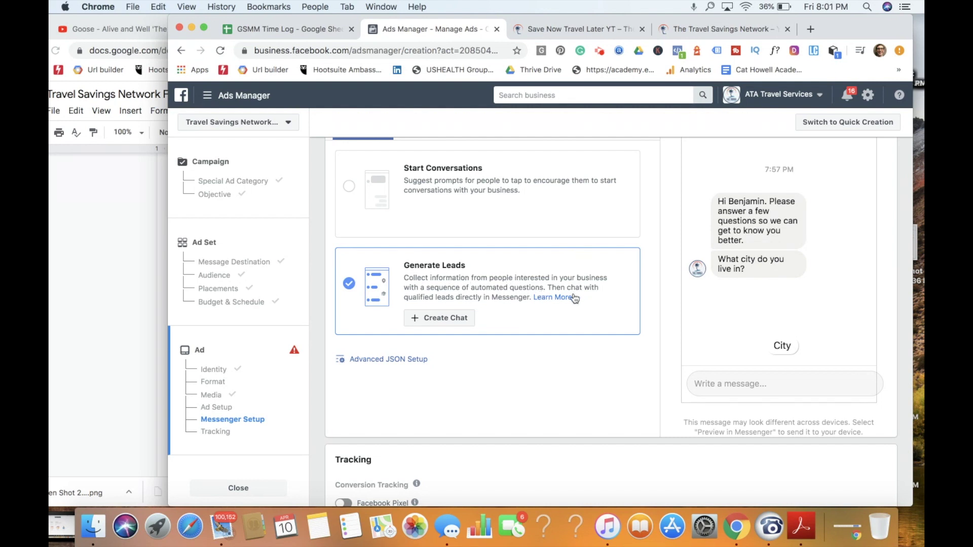
Turn on Facebook Pixel tracking for the Travel Savings Network Ad Account
scroll(575, 298, "down", 5)
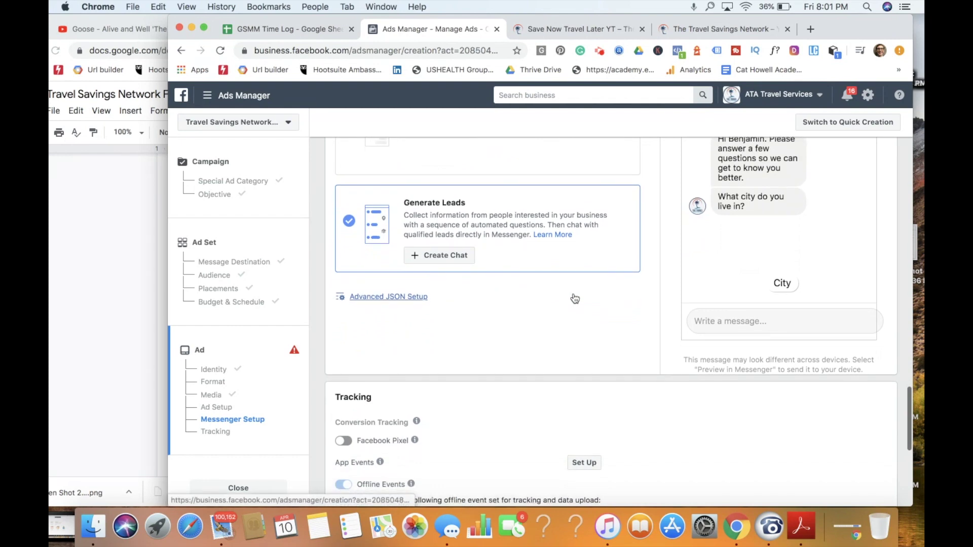
scroll(575, 298, "down", 5)
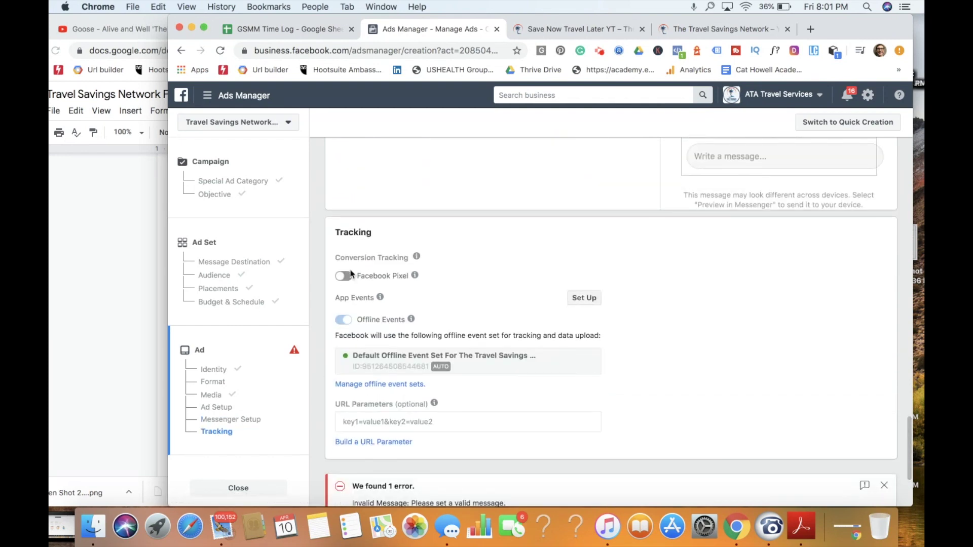
left_click(341, 277)
mouse_move(416, 276)
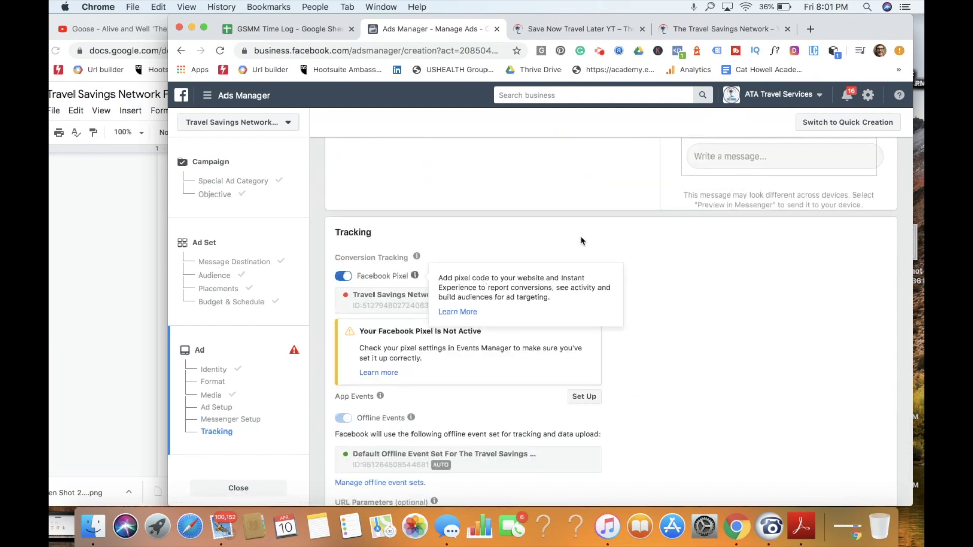
scroll(581, 240, "down", 5)
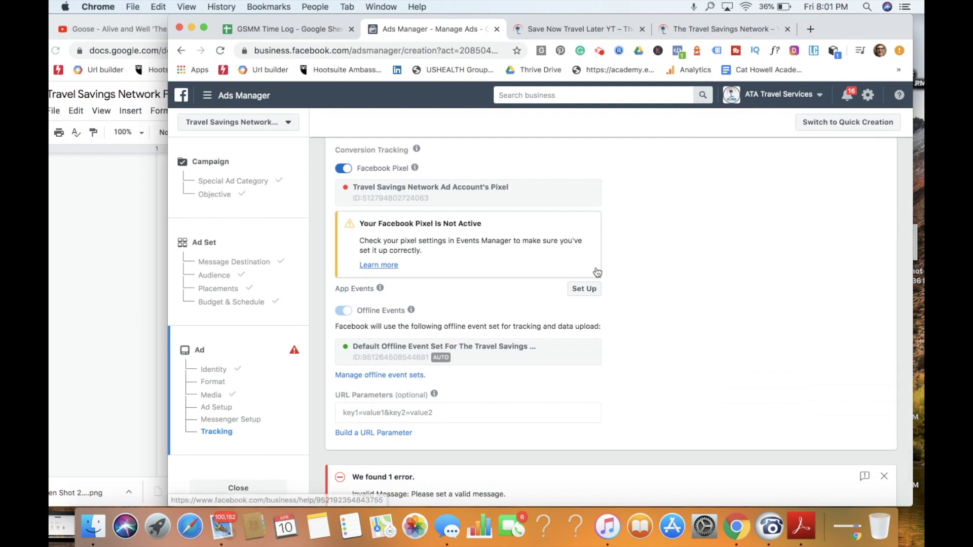
scroll(597, 273, "up", 10)
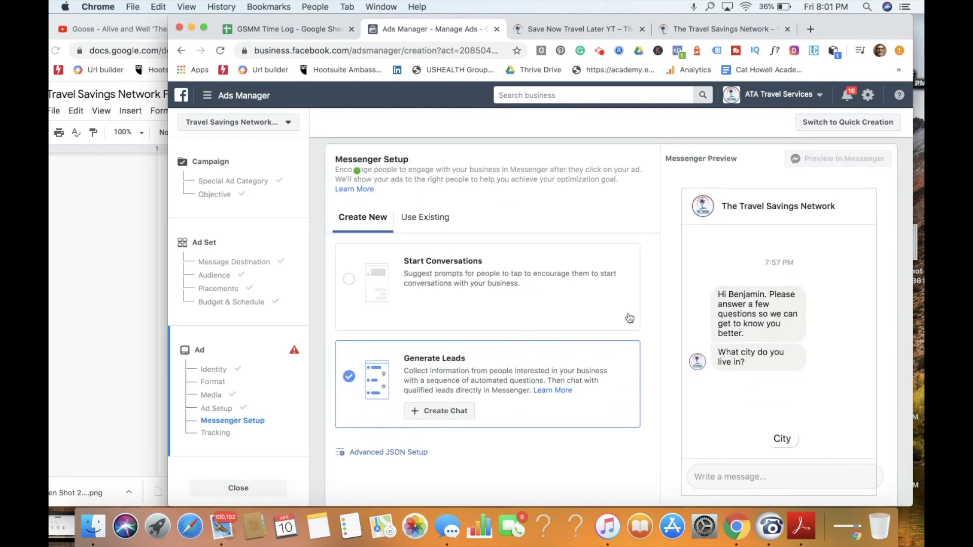
scroll(629, 318, "down", 3)
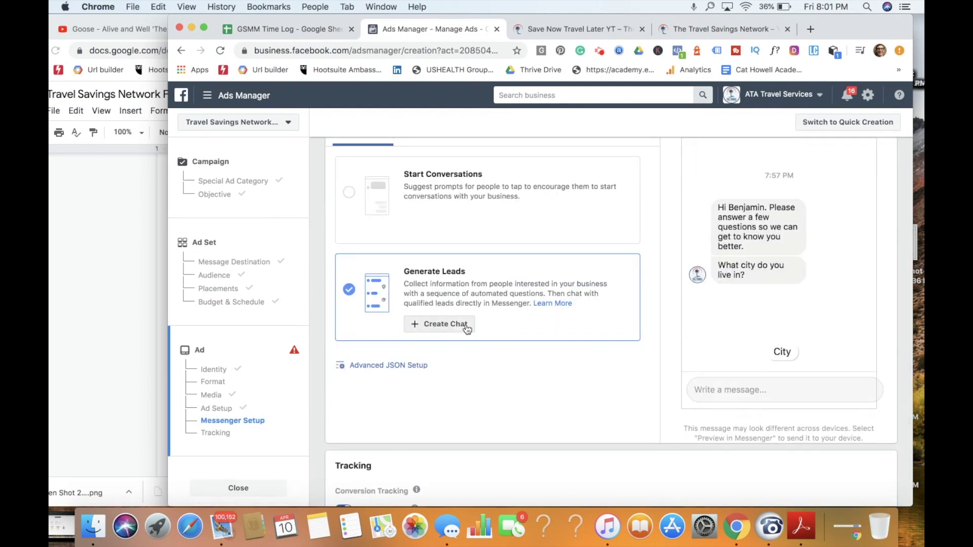
left_click(467, 330)
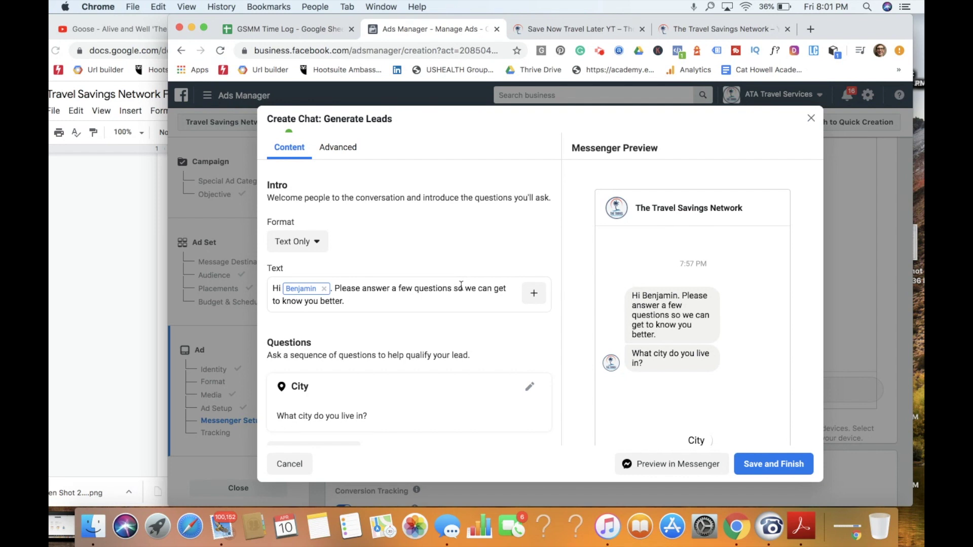
Change the City question to read 'What place would you like to travel to next?'
scroll(461, 285, "down", 2)
left_click(310, 223)
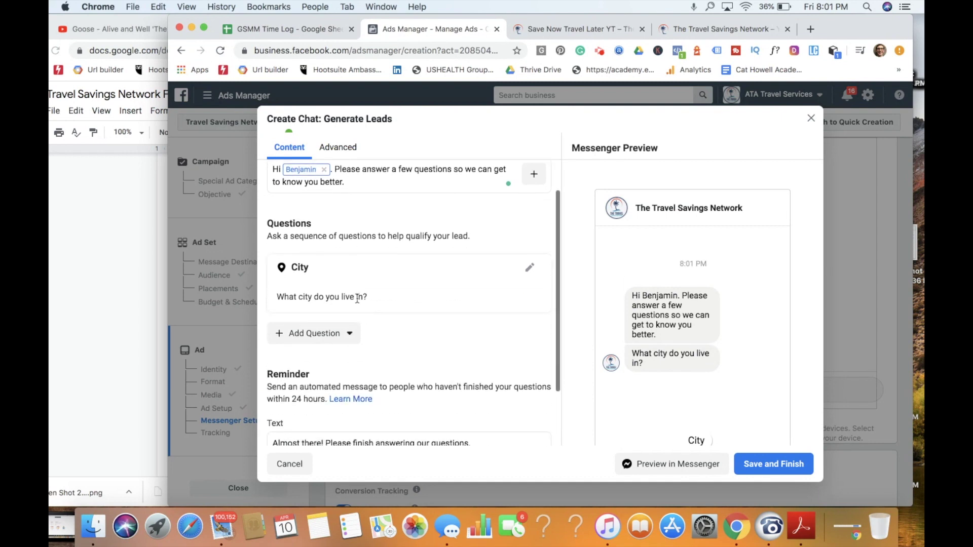
scroll(359, 300, "down", 2)
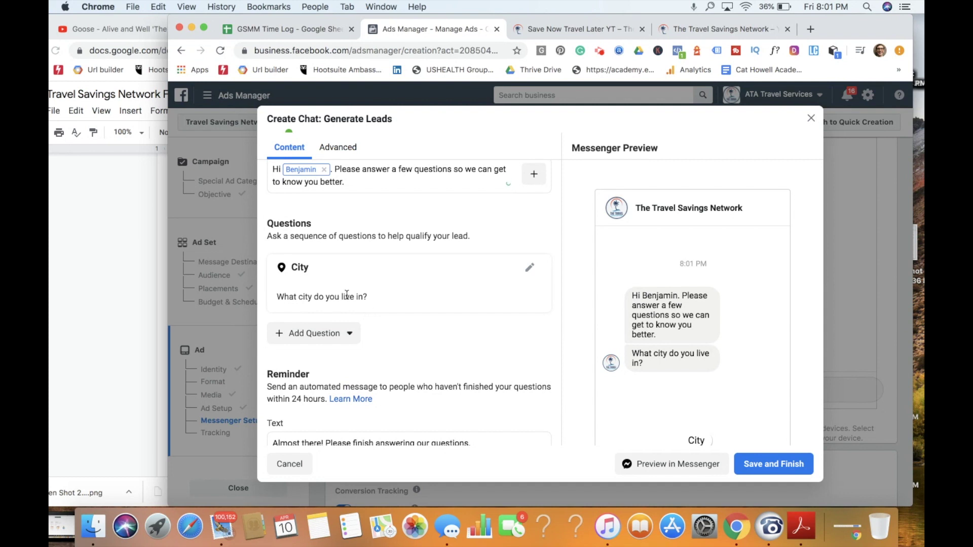
left_click(530, 267)
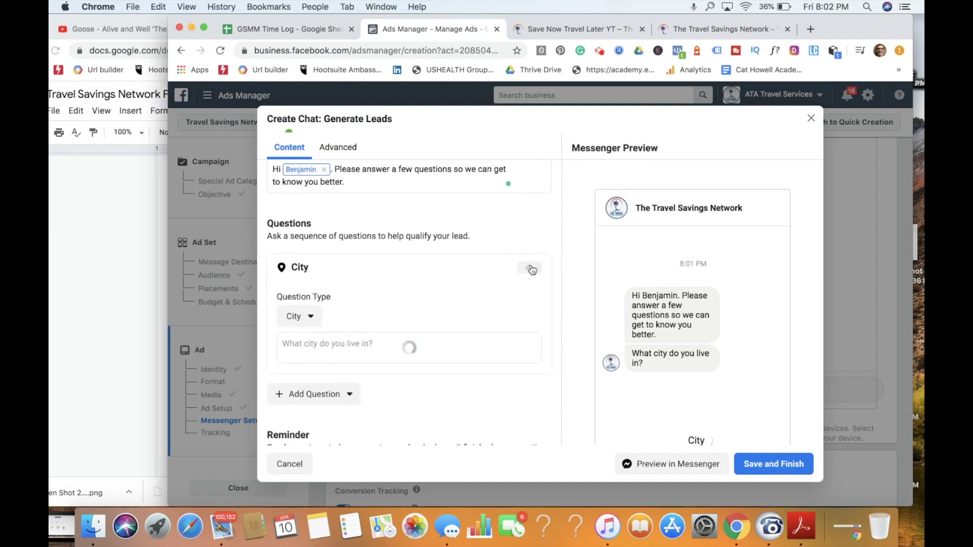
left_click(341, 344)
left_click(318, 346)
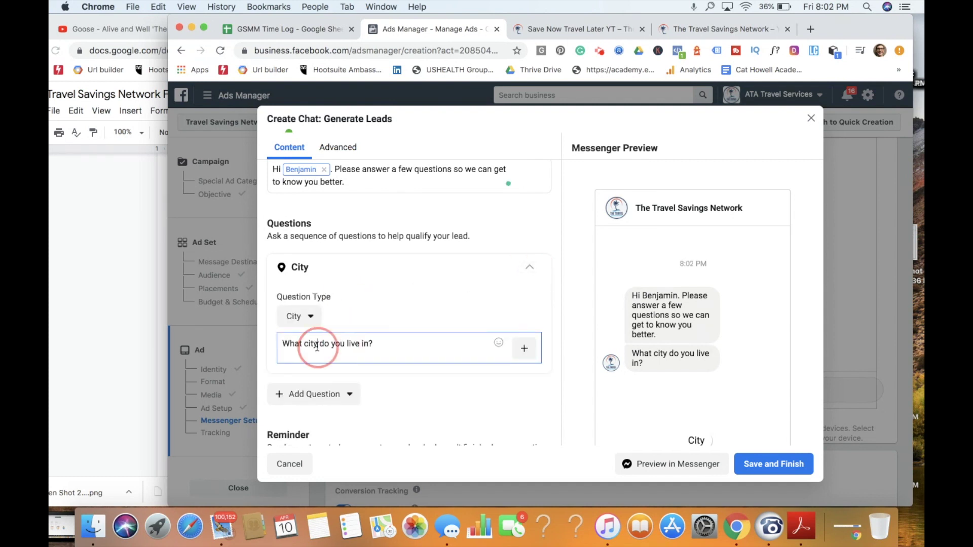
key("BackSpace")
key("BackSpace")
key("BackSpace")
key("BackSpace")
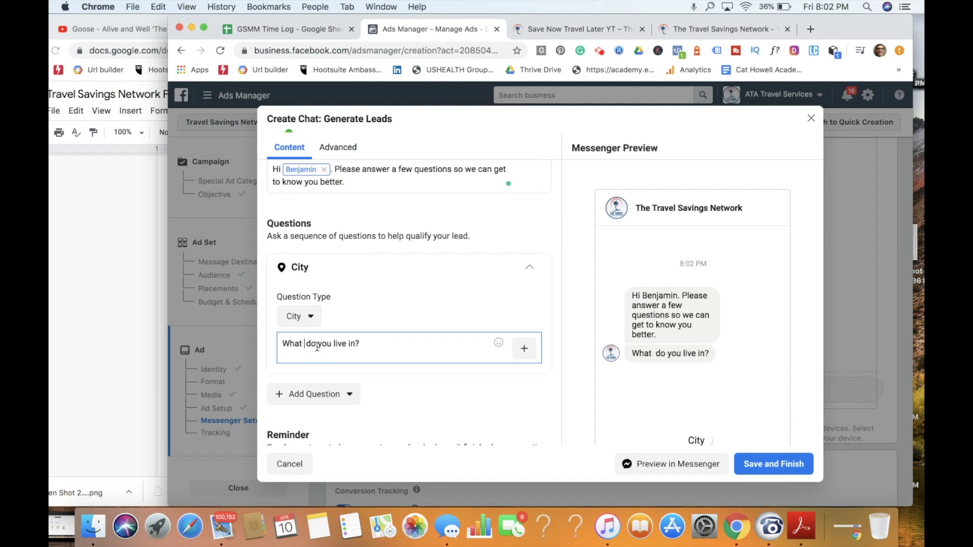
type("place ")
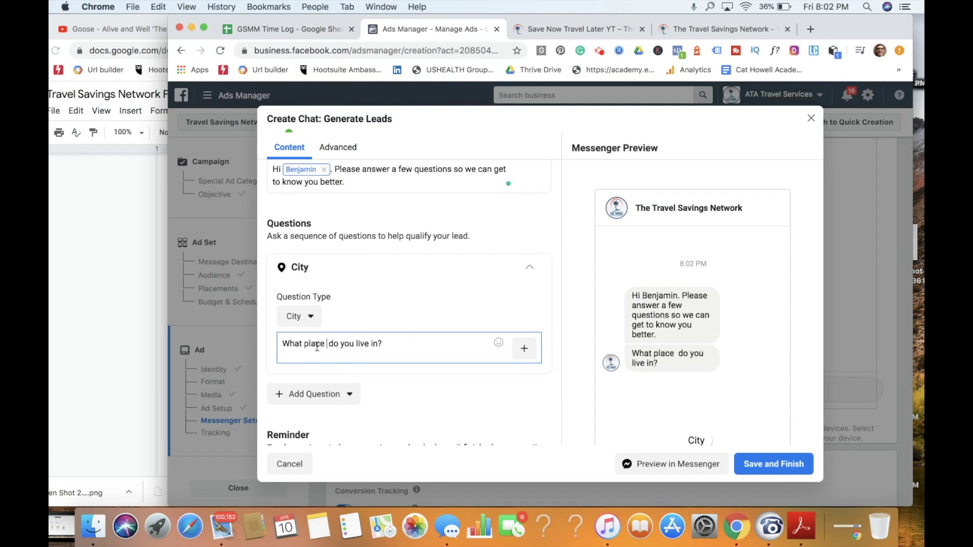
type("would you like ")
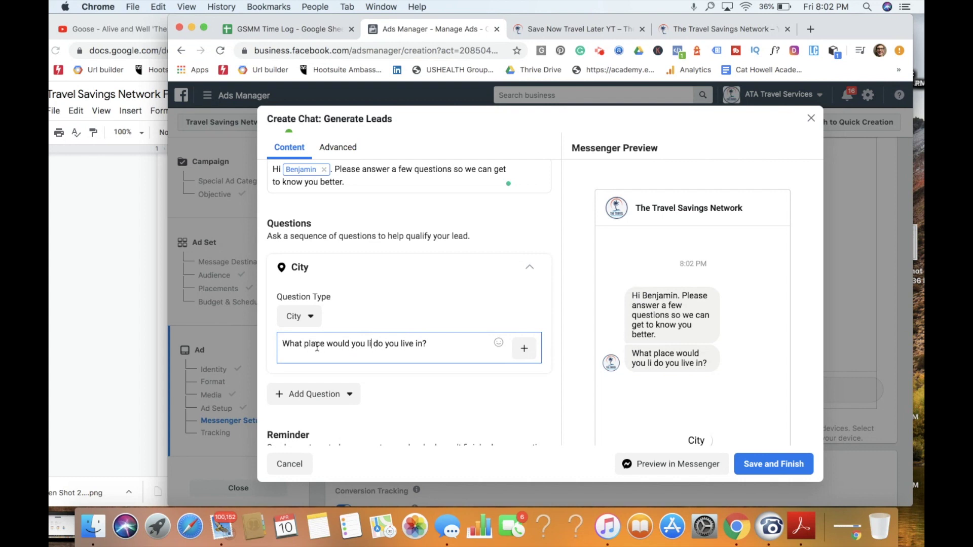
type("to travel to ")
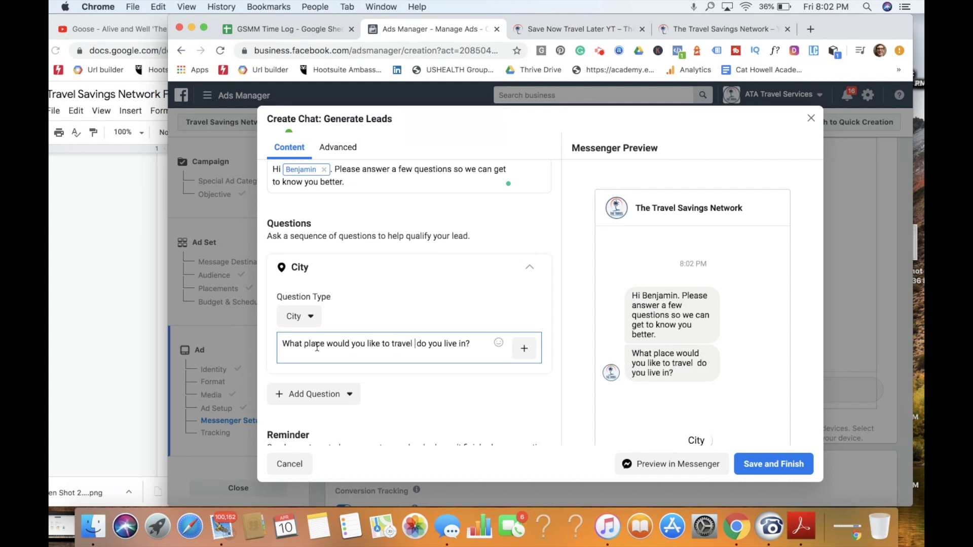
type("next")
key("Delete")
key("Delete")
key("Delete")
key("Delete")
key("Delete")
key("Delete")
key("Delete")
key("Delete")
key("Delete")
key("Delete")
key("Delete")
key("Delete")
key("Delete")
key("Delete")
key("Delete")
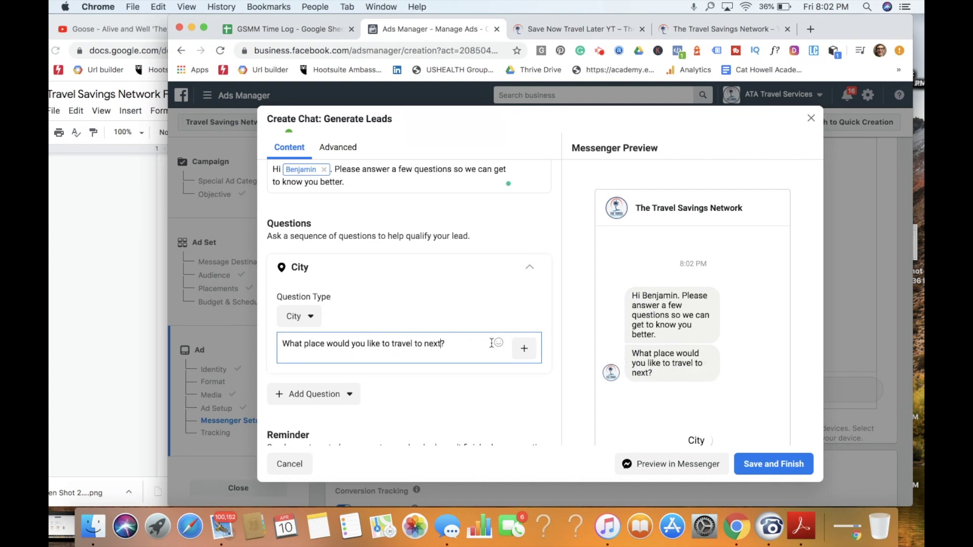
left_click(321, 398)
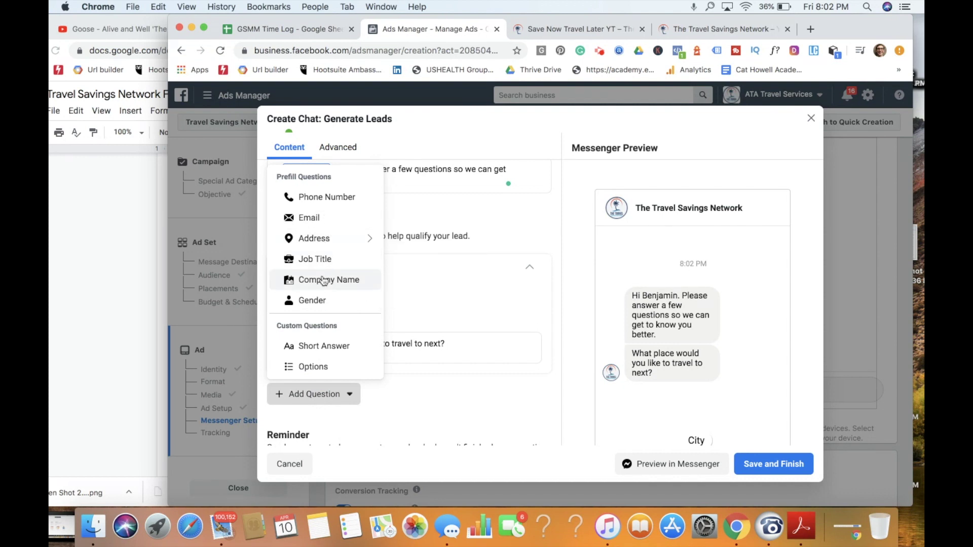
Add a short-answer question: 'Do you have a family looking to book a vacation?'
left_click(321, 349)
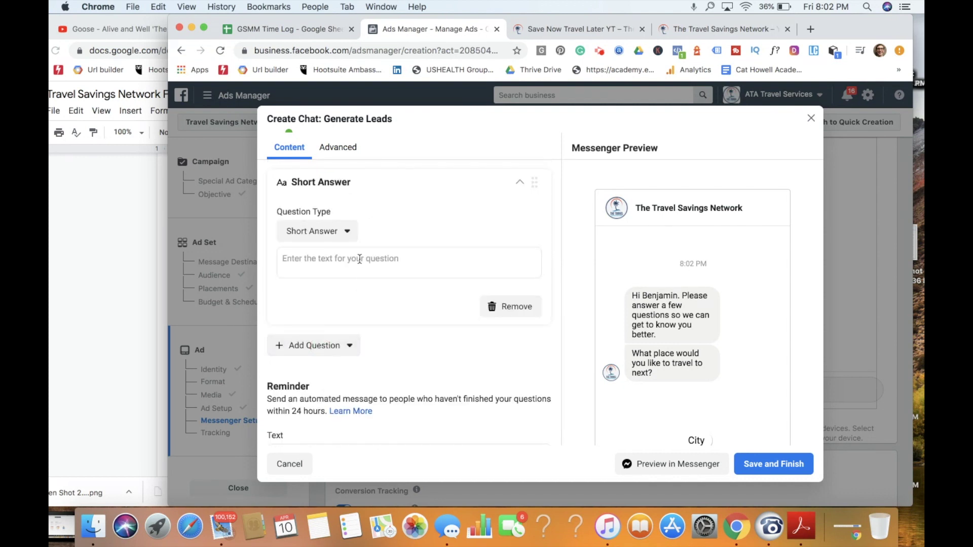
left_click(360, 259)
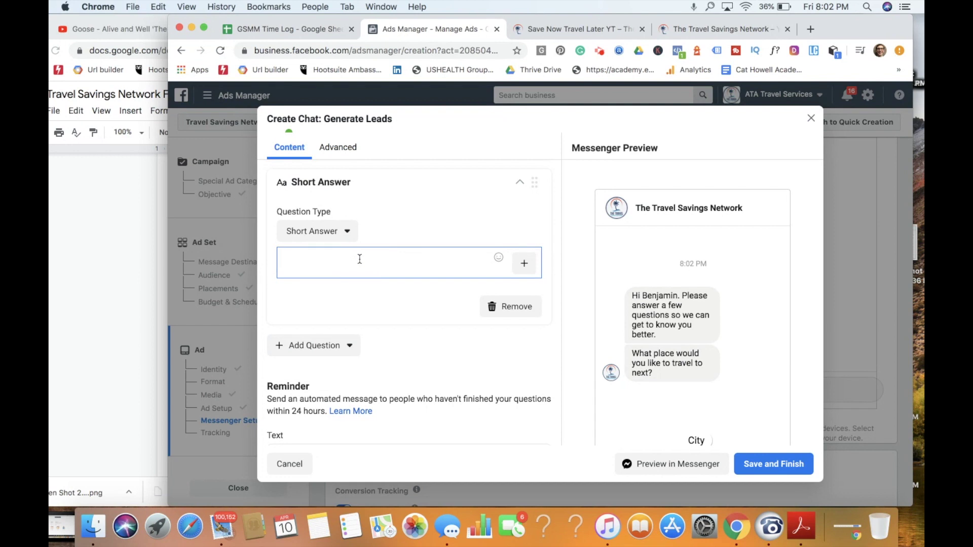
type("Do ")
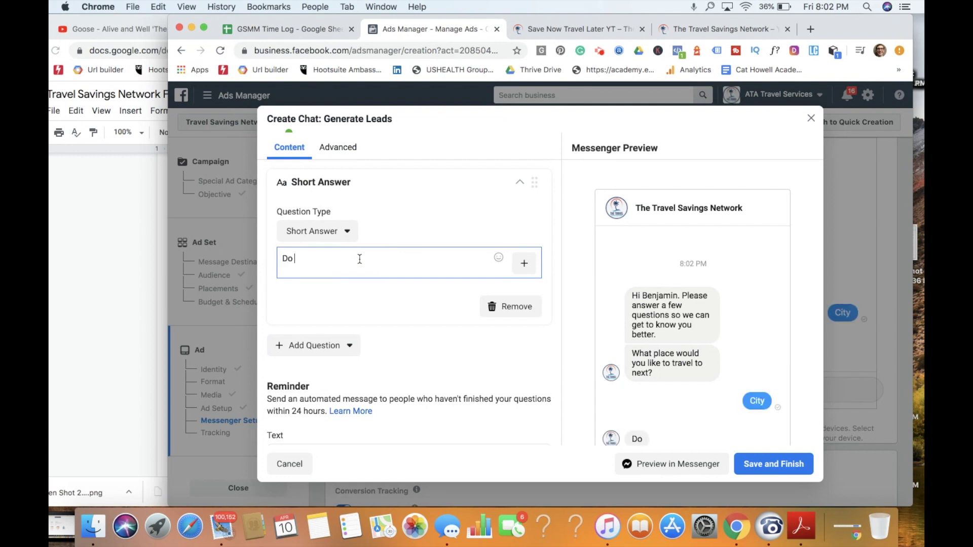
type("you have")
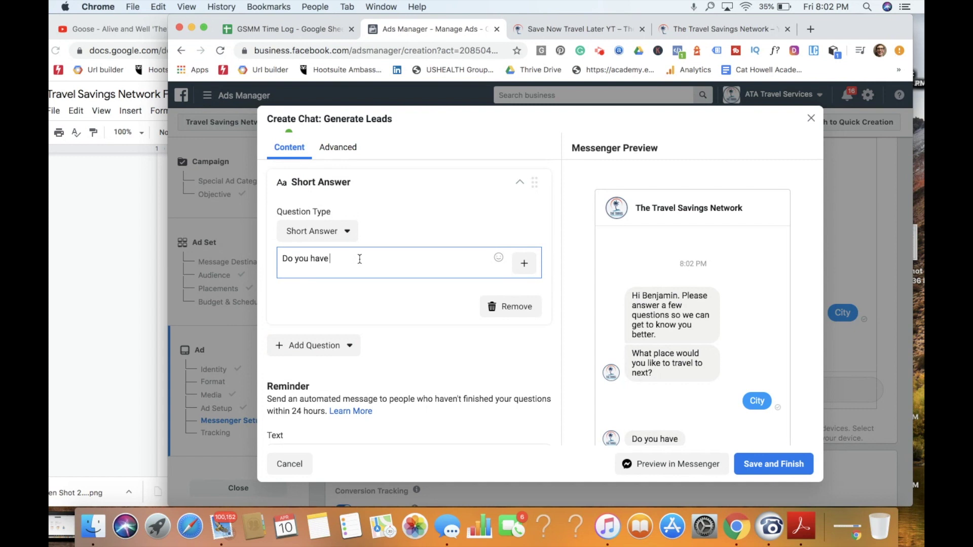
type(" a family look")
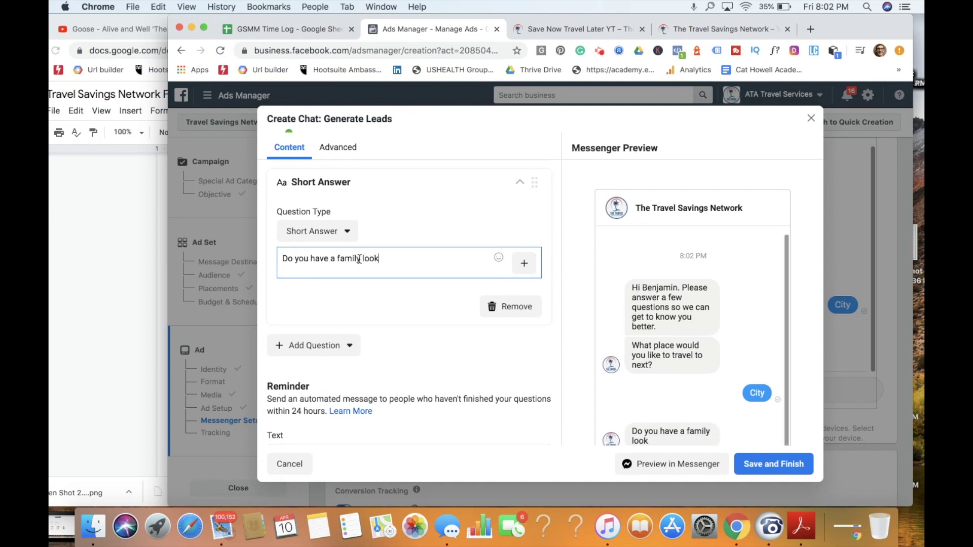
type("ing to book a vacation?")
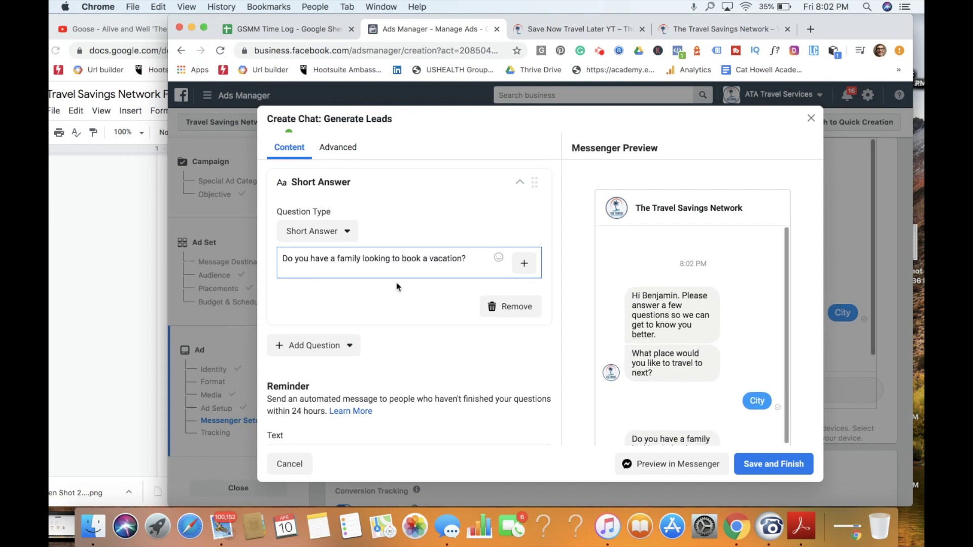
scroll(397, 287, "up", 2)
scroll(396, 287, "up", 2)
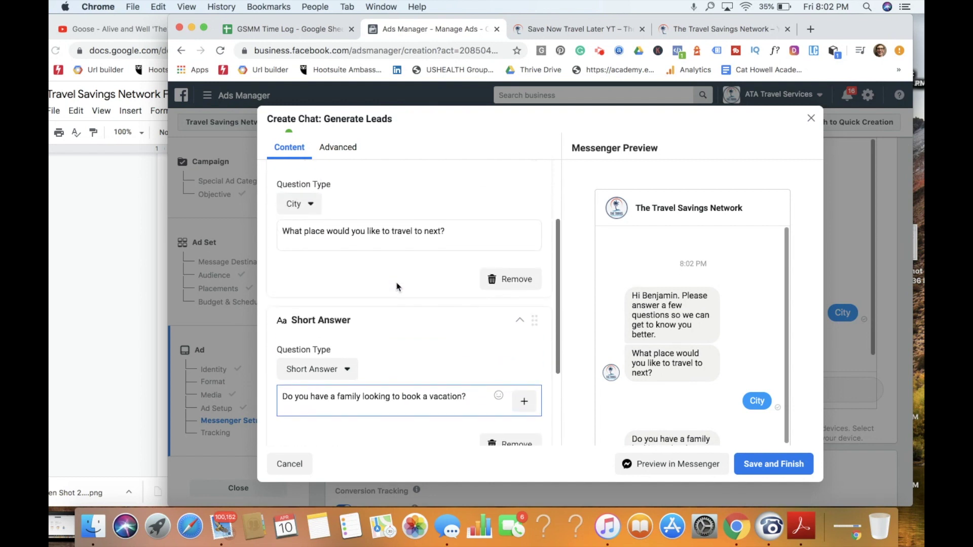
scroll(397, 287, "down", 4)
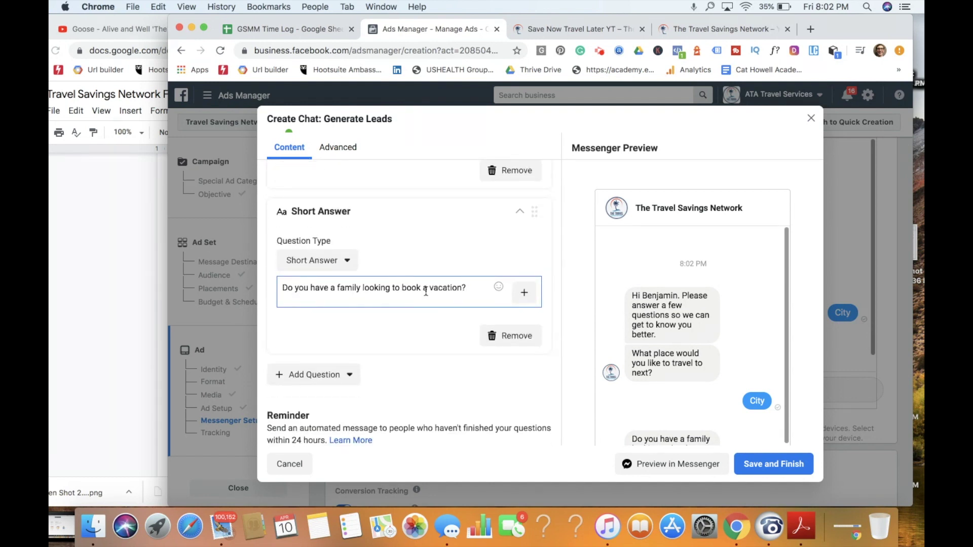
left_click(524, 293)
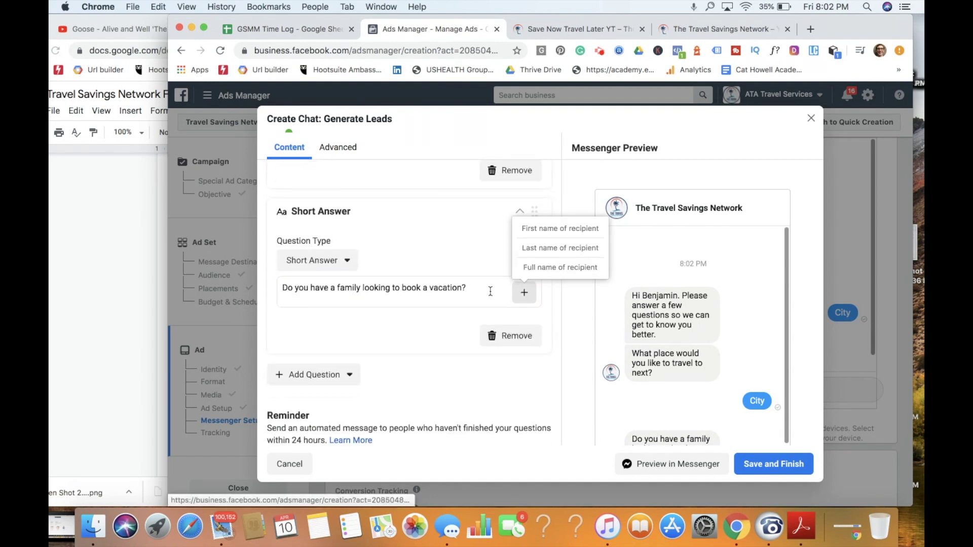
left_click(430, 333)
Add a second short-answer question: 'What type of vacation are you looking for?'
left_click(323, 376)
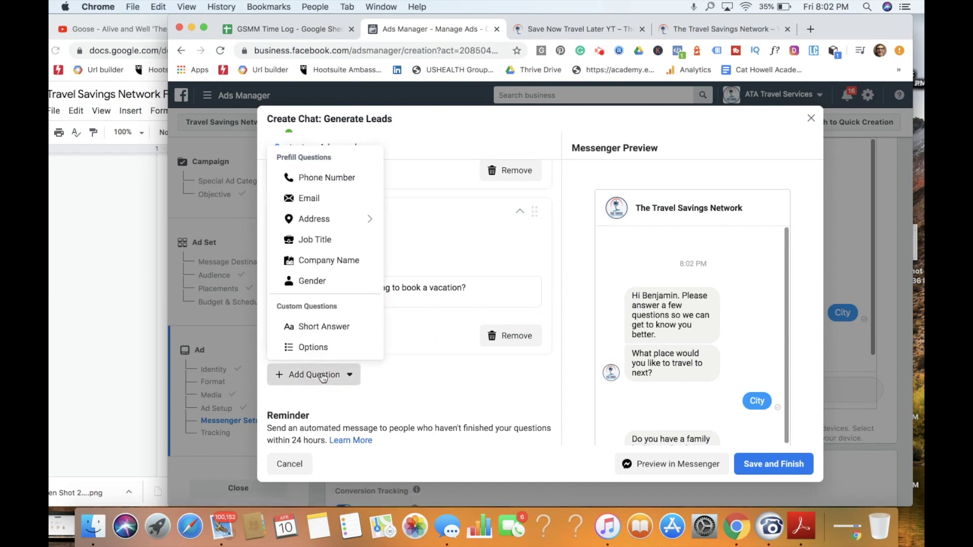
left_click(323, 323)
left_click(337, 293)
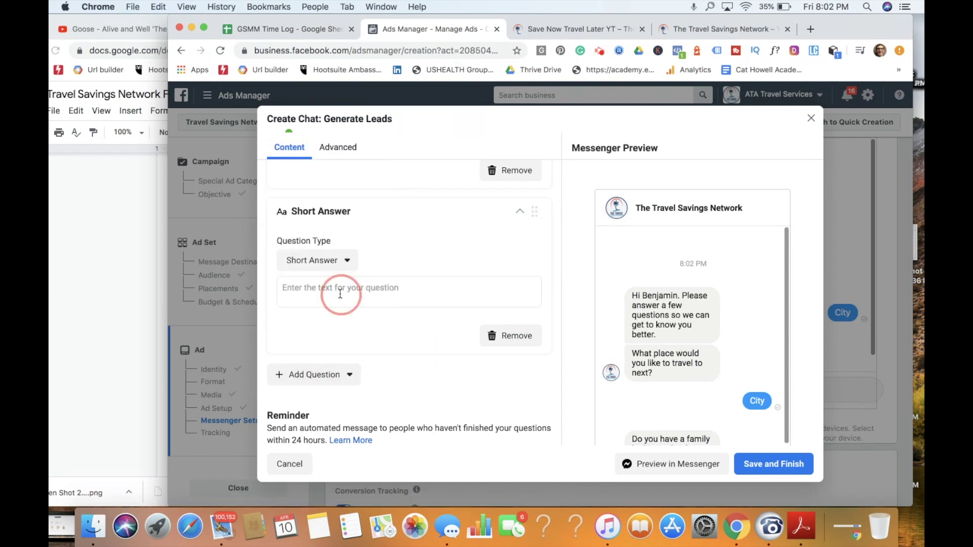
scroll(355, 288, "up", 3)
scroll(356, 289, "down", 2)
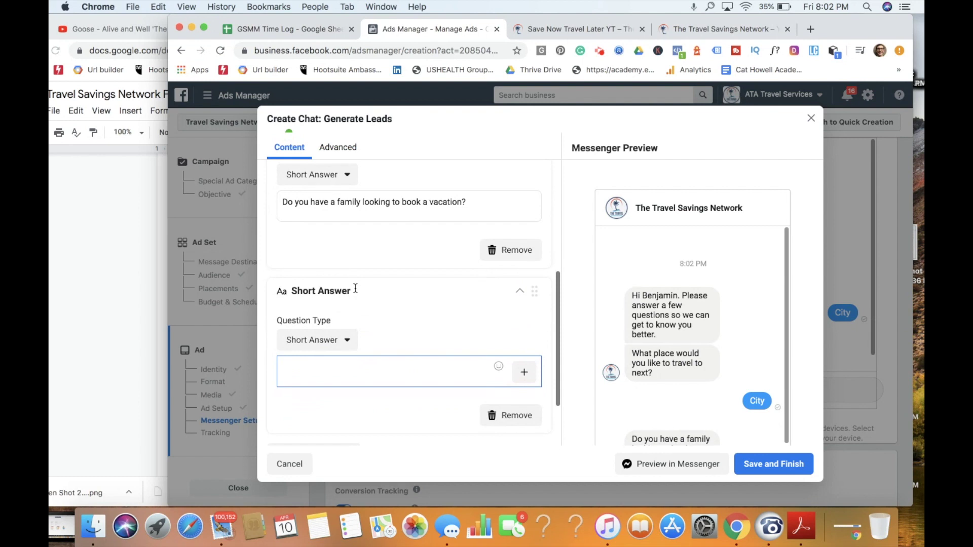
type("What")
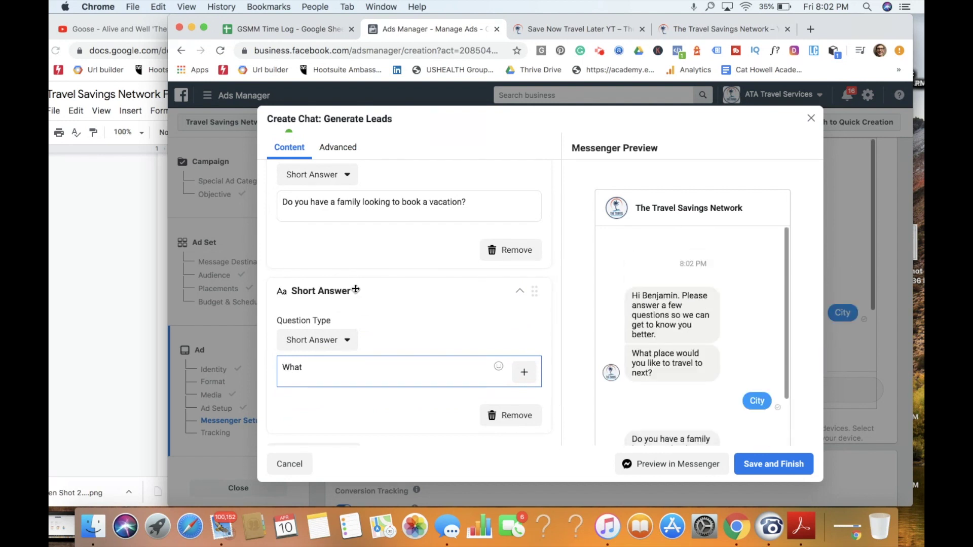
type(" a")
key("BackSpace")
type("typeof vacation are you looking for?")
scroll(453, 307, "down", 10)
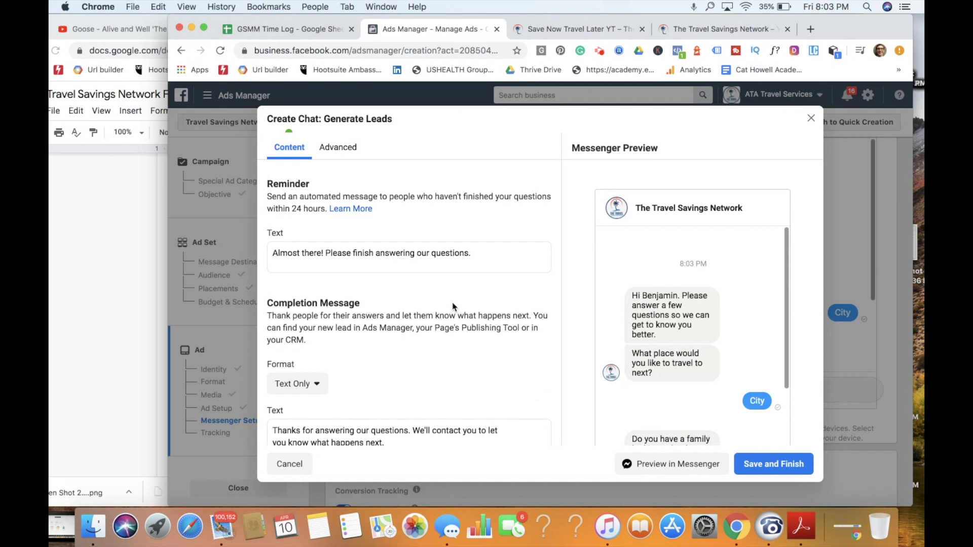
Review Reminder, Completion Message and Privacy Policy, then send the chat preview to Messenger
mouse_move(407, 257)
scroll(490, 344, "down", 2)
mouse_move(419, 388)
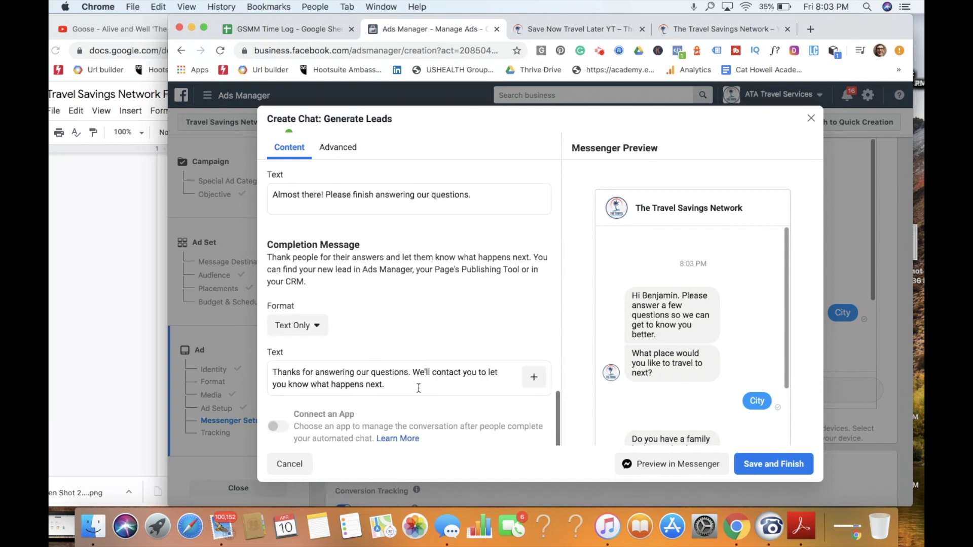
scroll(419, 388, "down", 4)
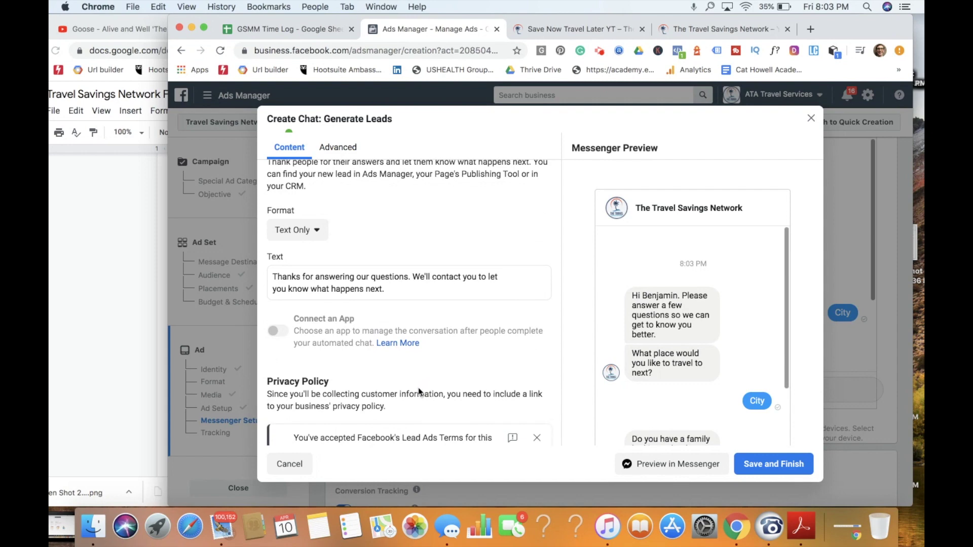
scroll(452, 393, "down", 3)
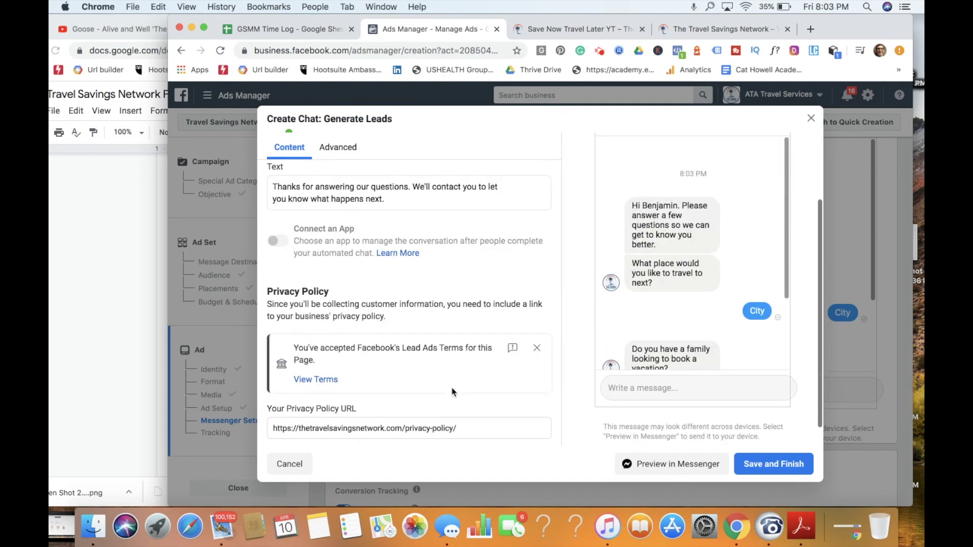
scroll(453, 393, "down", 1)
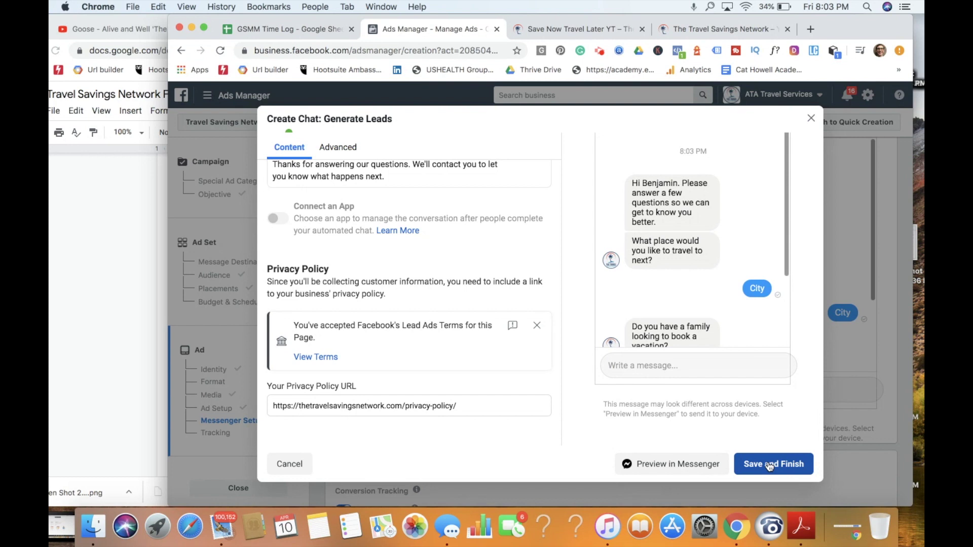
left_click(700, 465)
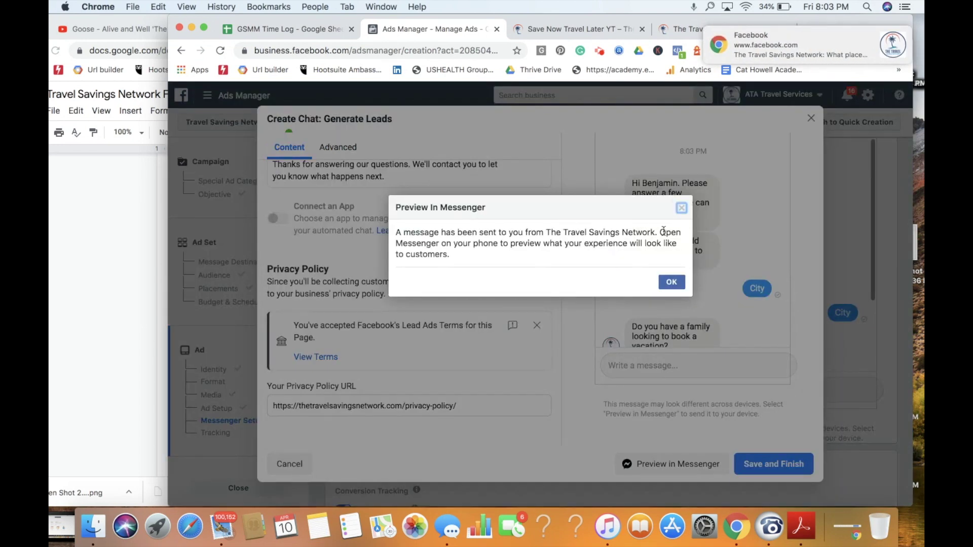
Acknowledge the preview and finish the chat as template 'Automated Chat 04-10-20'
left_click(888, 37)
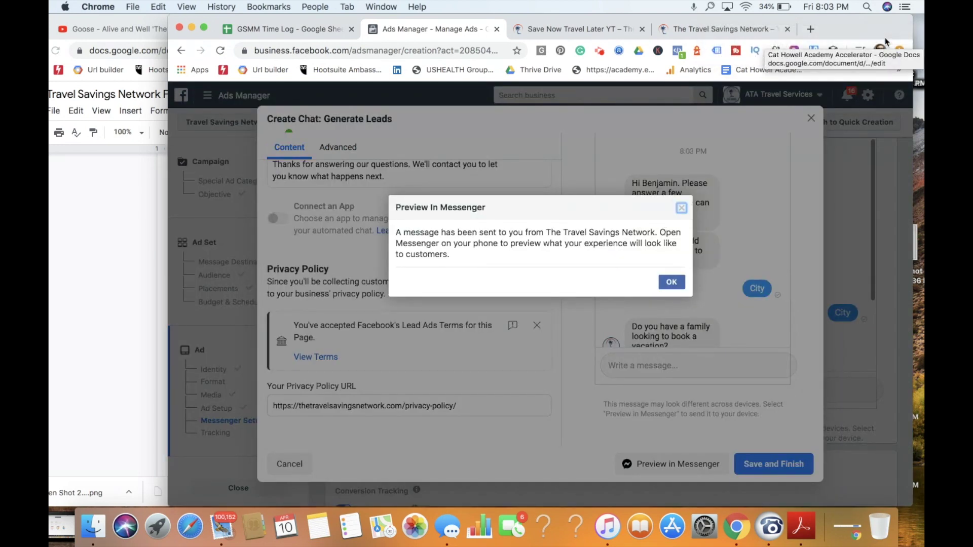
left_click(673, 283)
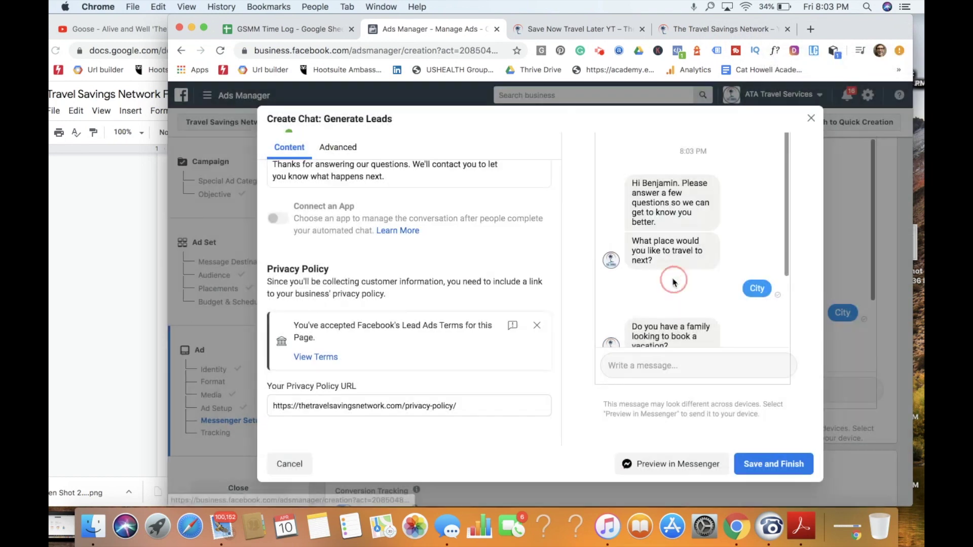
left_click(782, 465)
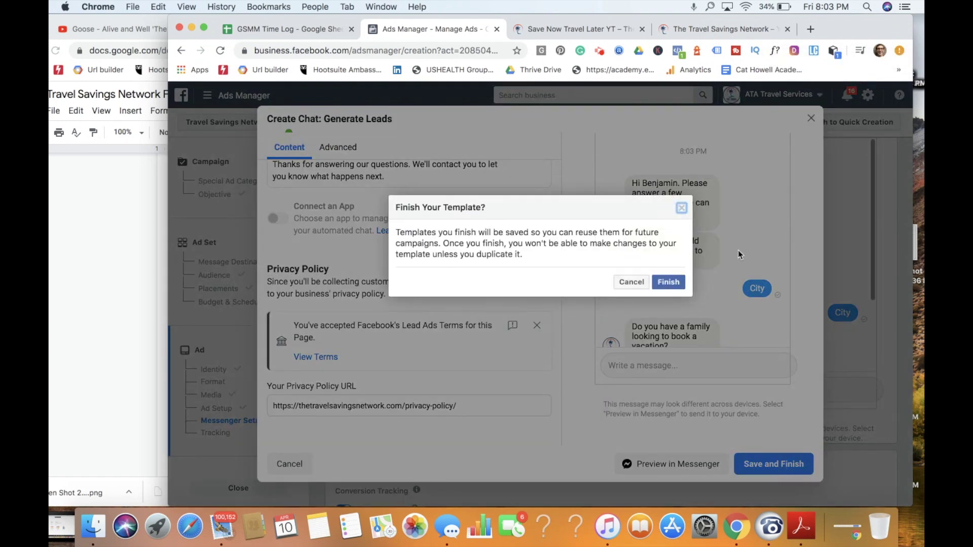
left_click(669, 282)
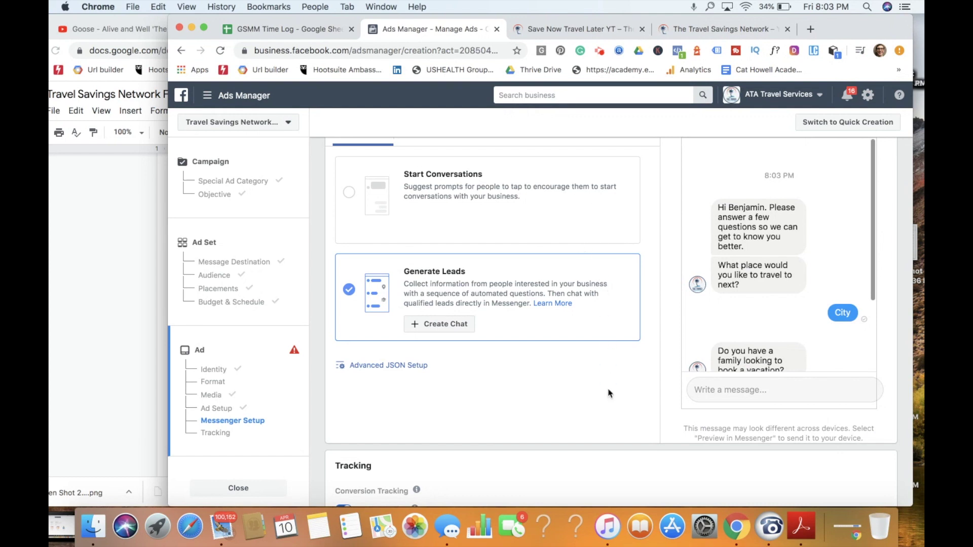
scroll(609, 392, "down", 3)
Review the ad form and confirm, publishing the $20.00-daily Messages campaign with its ad set and ad
scroll(609, 393, "down", 2)
scroll(609, 394, "up", 4)
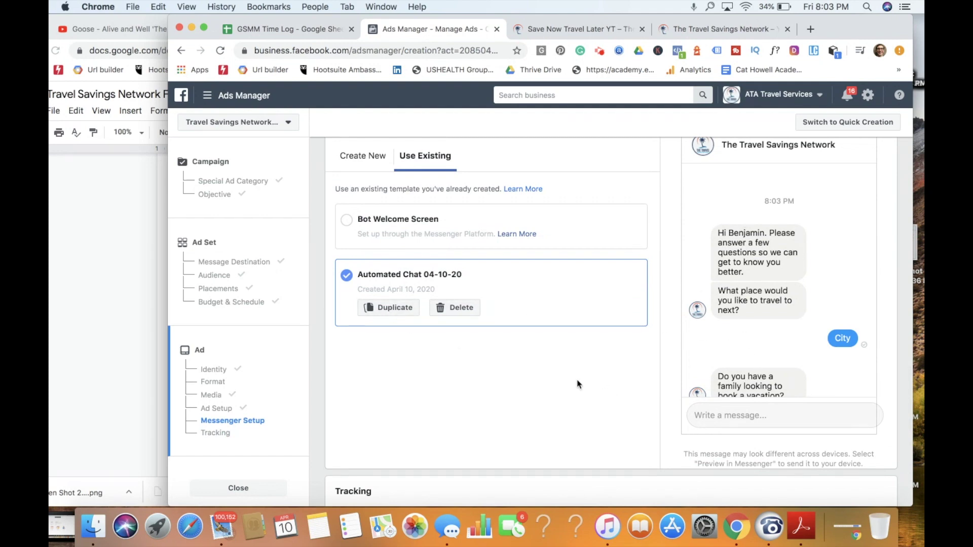
scroll(578, 383, "down", 6)
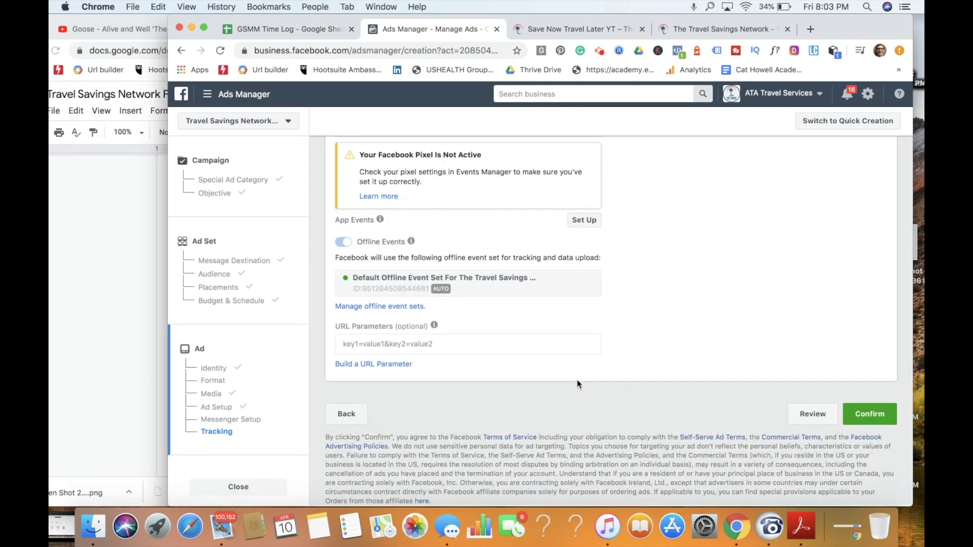
scroll(476, 207, "up", 1)
scroll(500, 295, "down", 3)
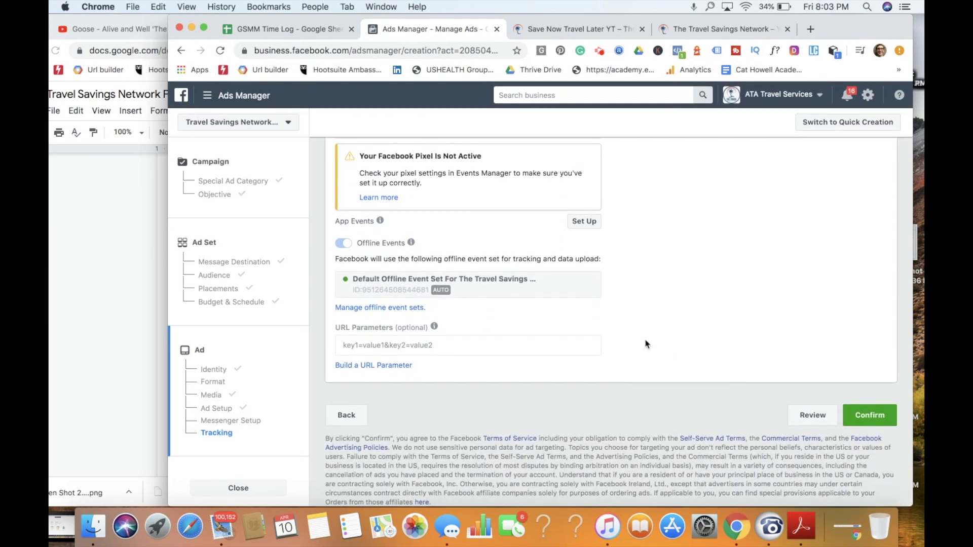
scroll(645, 344, "up", 15)
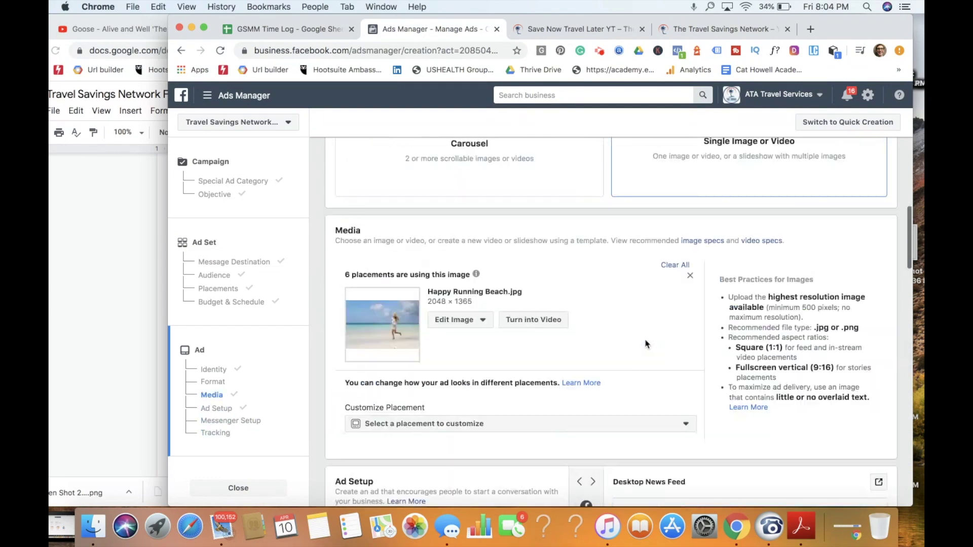
scroll(645, 344, "down", 3)
scroll(645, 344, "up", 5)
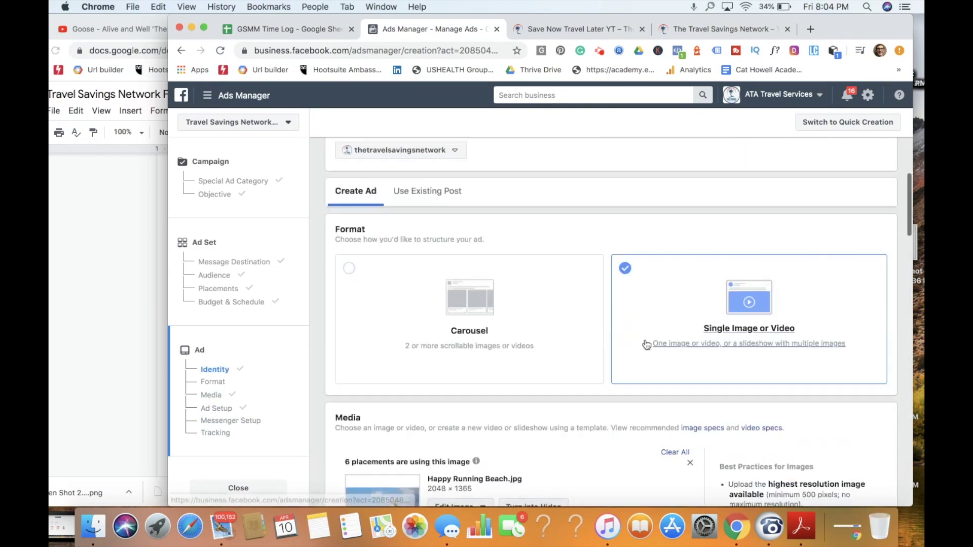
scroll(646, 344, "down", 5)
scroll(645, 344, "down", 10)
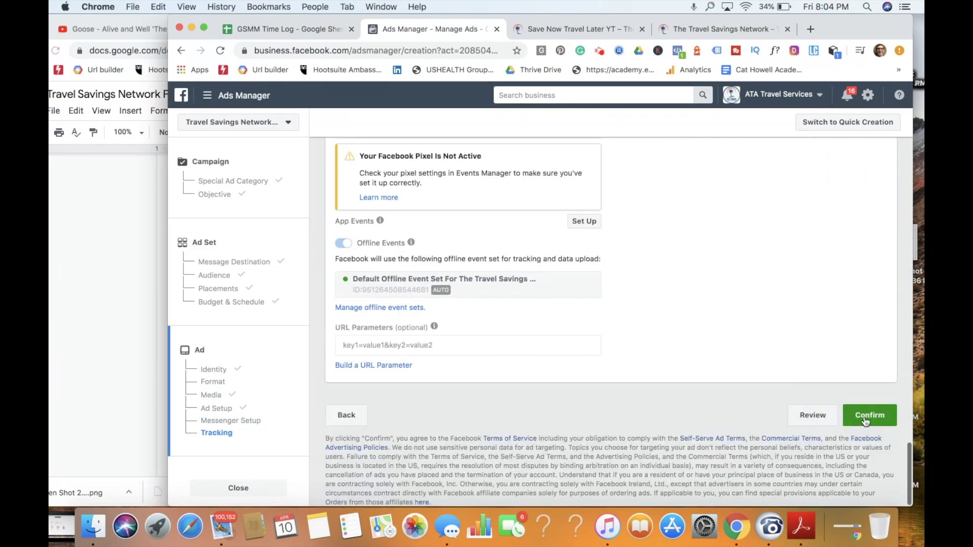
left_click(868, 421)
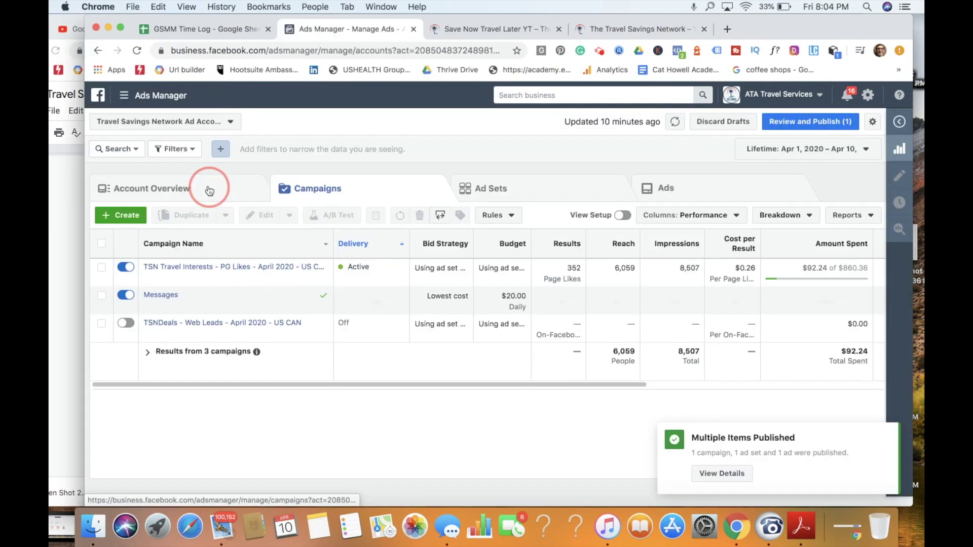
Replace the Messages campaign name with 'RFT - Save Now LP - April 202'
left_click(314, 190)
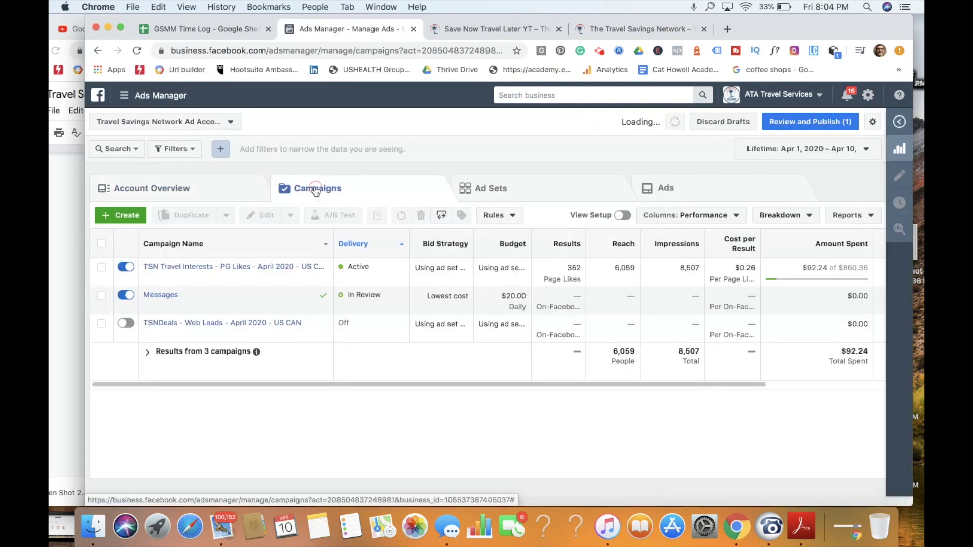
left_click(184, 294)
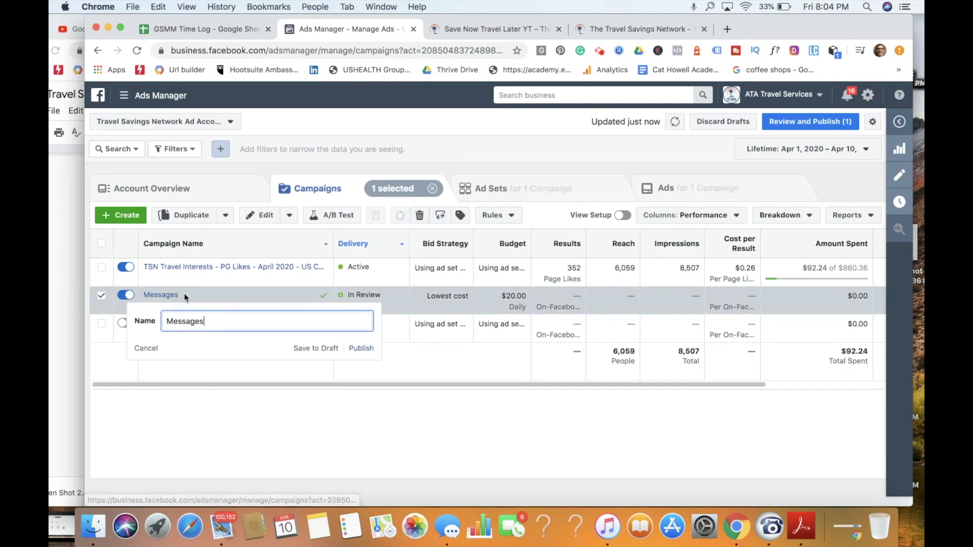
left_click(189, 321)
double_click(189, 321)
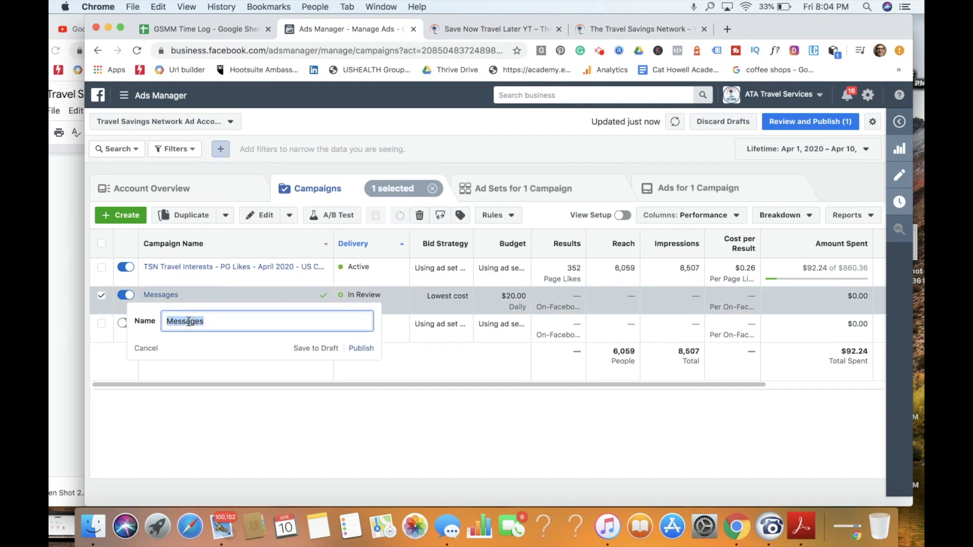
type("RFT -")
type("Save Now LP")
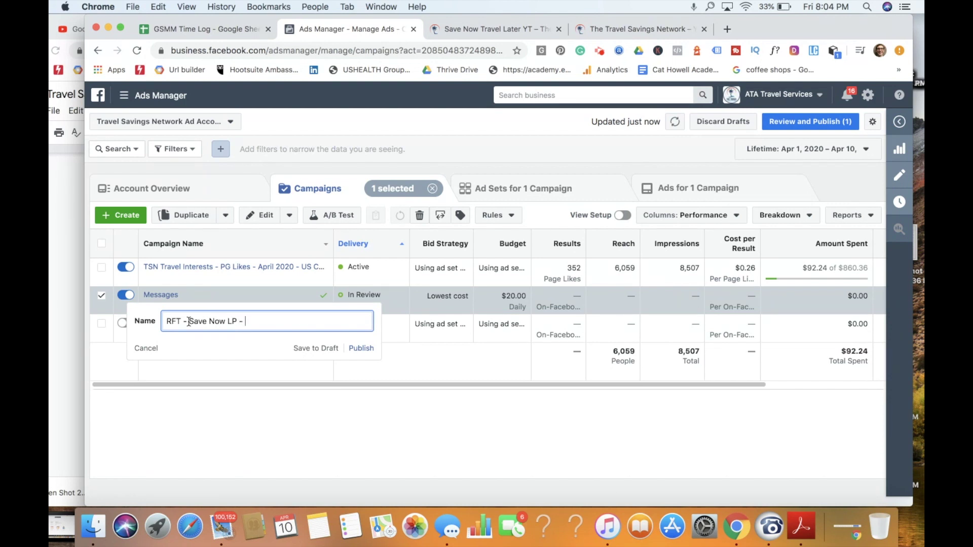
type(" - APRIL")
key("BackSpace")
key("BackSpace")
key("BackSpace")
key("BackSpace")
key("BackSpace")
type("April 202")
Insert 'Audiences' after LP and save the campaign name
left_click(240, 322)
type("Audeince")
key("BackSpace")
key("BackSpace")
key("BackSpace")
key("BackSpace")
key("BackSpace")
type("deince")
key("BackSpace")
key("BackSpace")
key("BackSpace")
key("BackSpace")
key("BackSpace")
type("iences")
key("Return")
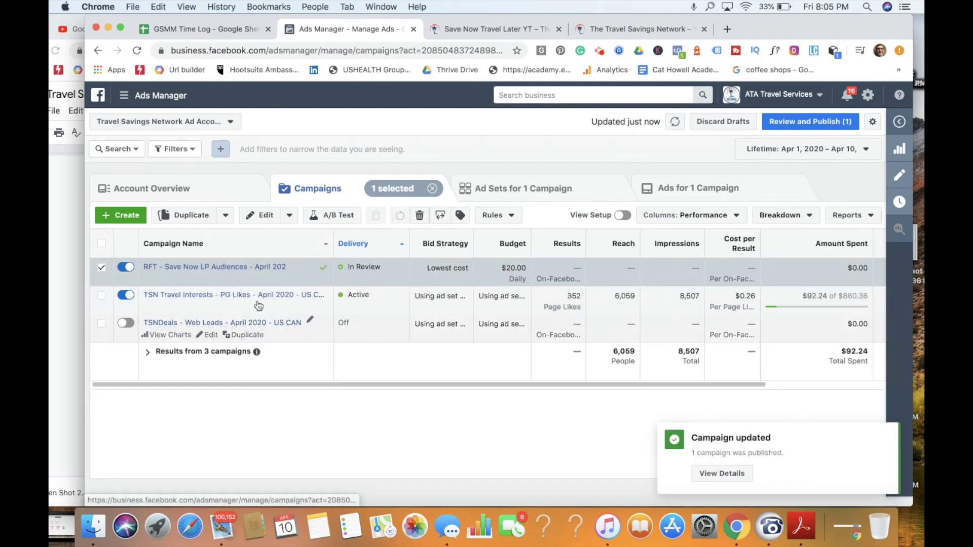
left_click(259, 271)
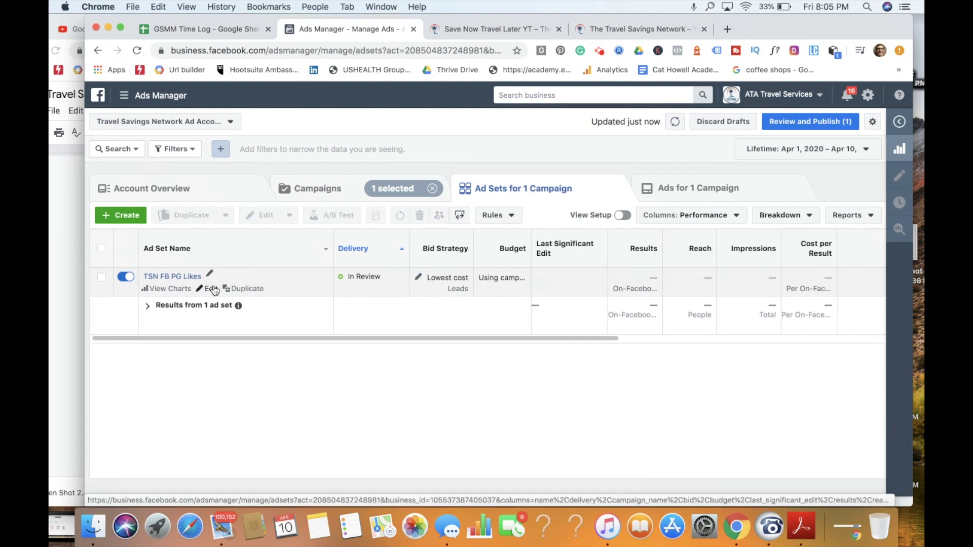
Duplicate the TSN FB PG Likes ad set into the original campaign and rename it 'TSN Look…'
left_click(241, 288)
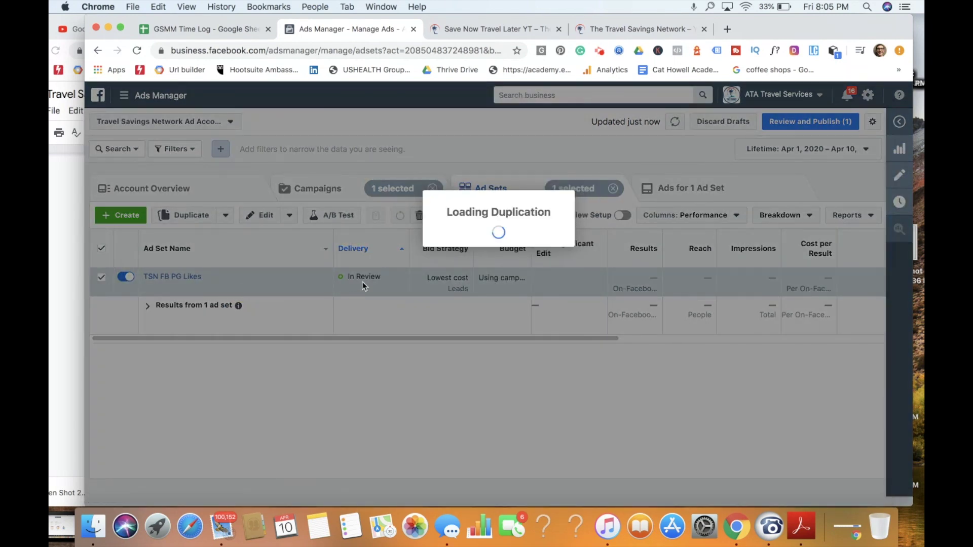
left_click(647, 382)
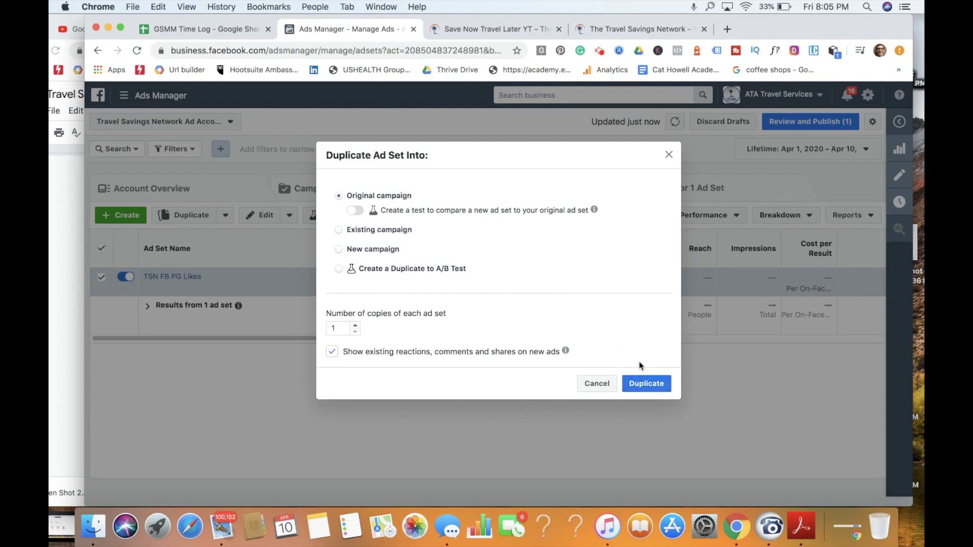
left_click(650, 383)
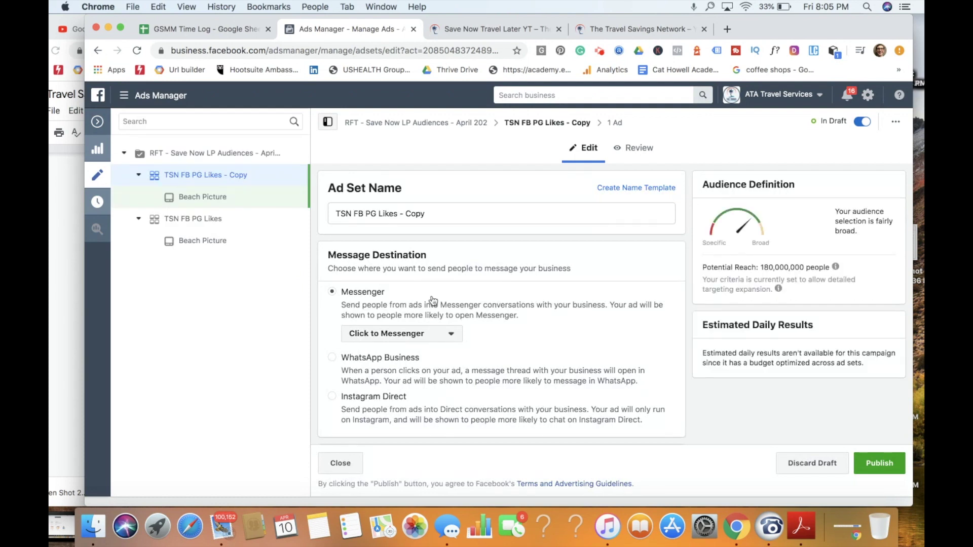
triple_click(408, 214)
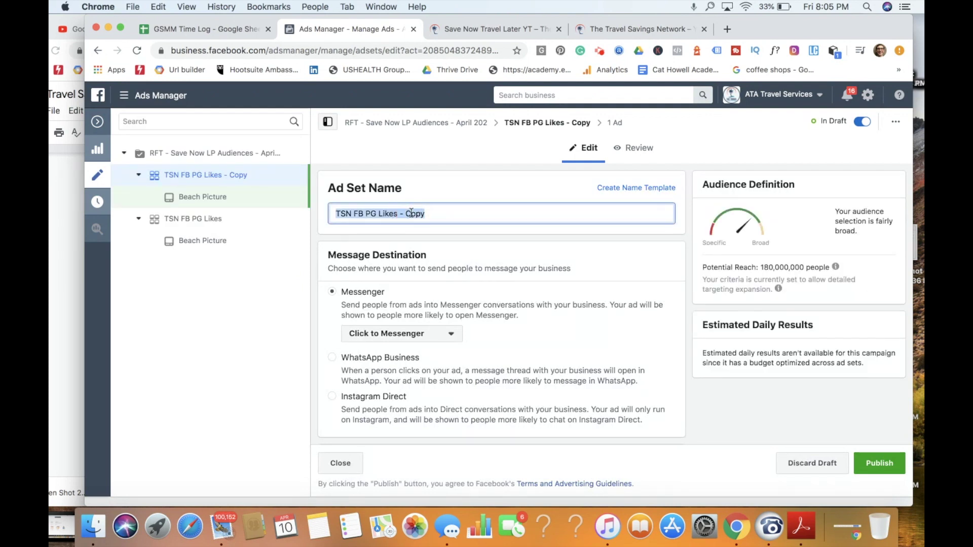
type("TSN")
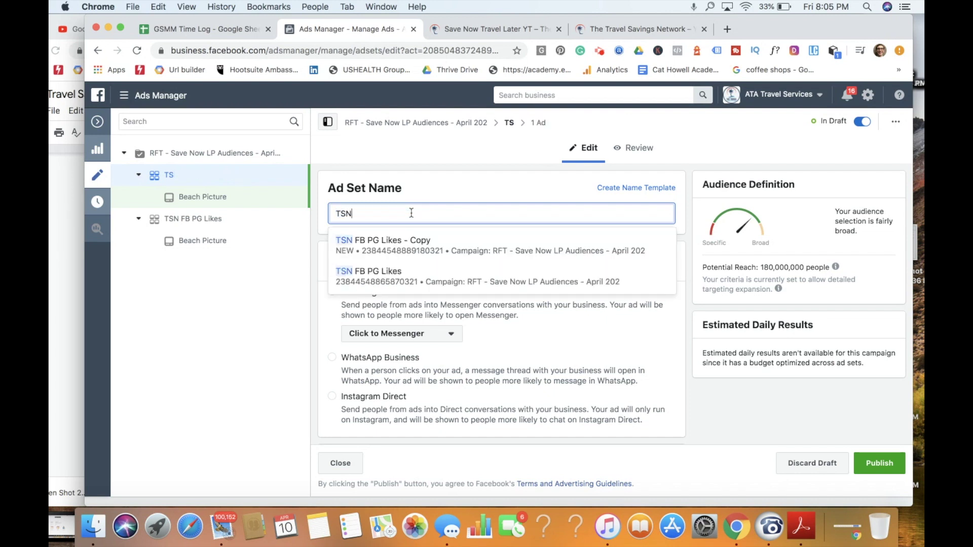
type(" Lookalike Audience")
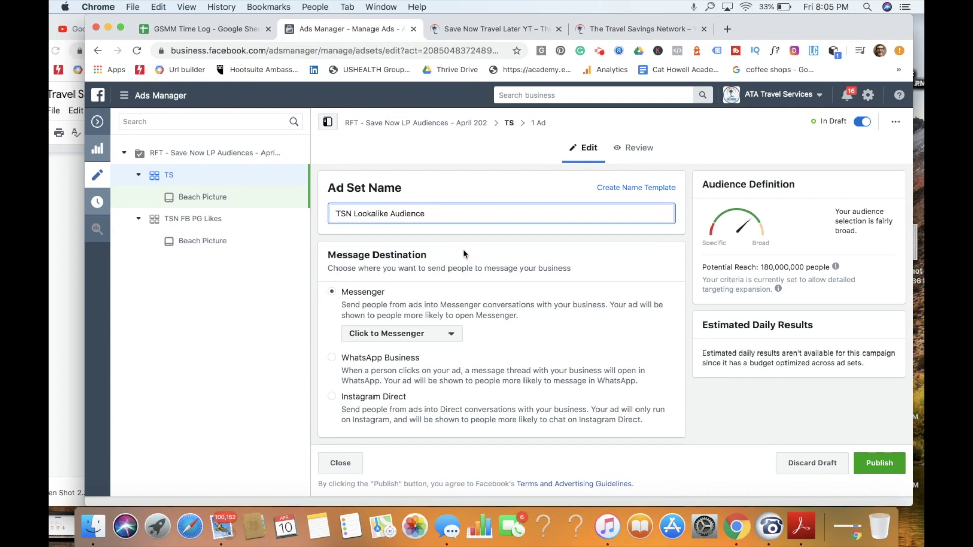
scroll(464, 253, "down", 8)
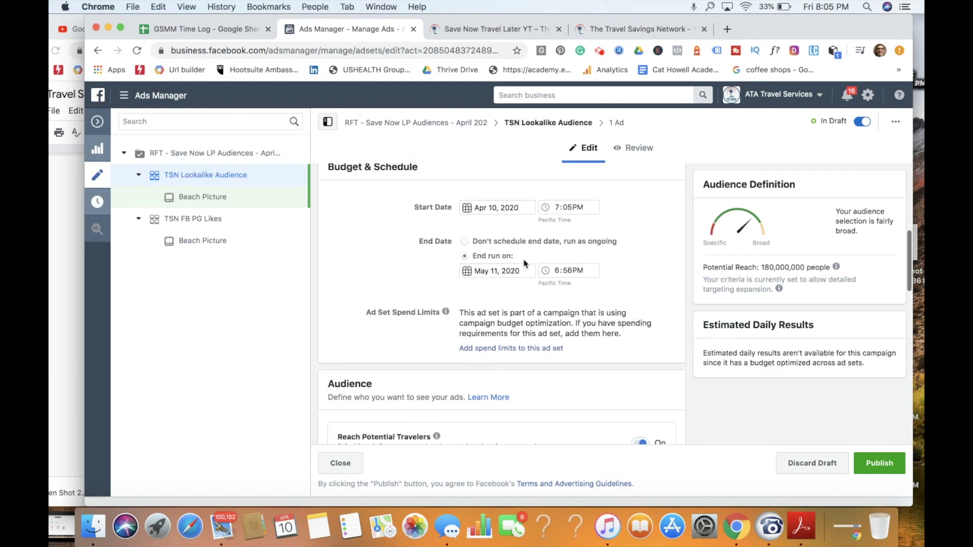
Edit the saved audience to add the 10% lookalike of past email leads
scroll(525, 263, "down", 1)
left_click(506, 257)
scroll(553, 335, "down", 5)
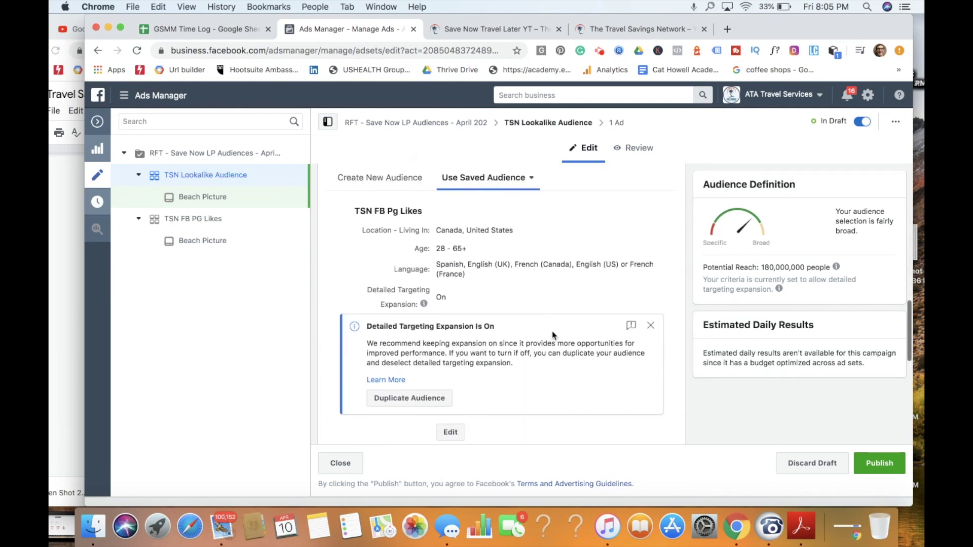
scroll(553, 335, "up", 1)
scroll(552, 333, "down", 2)
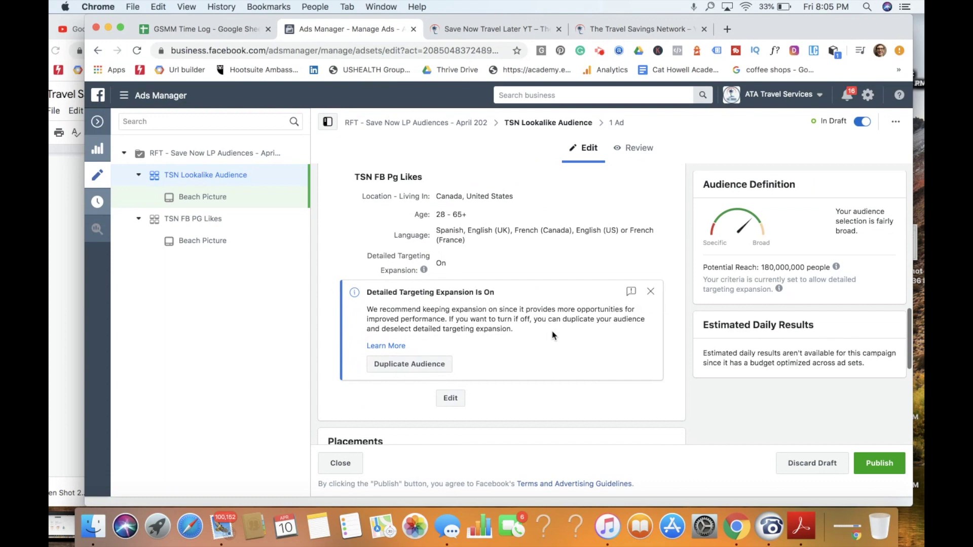
left_click(462, 409)
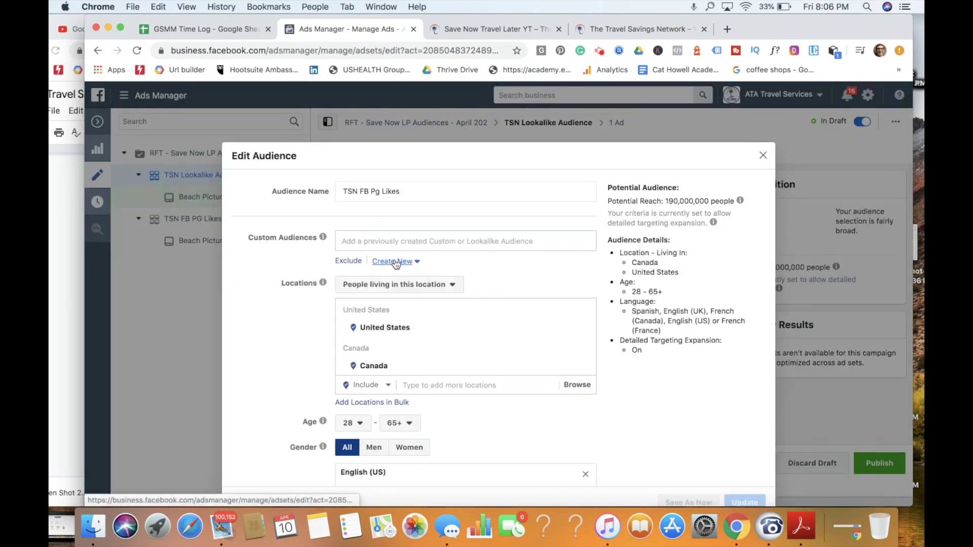
left_click(401, 241)
scroll(403, 243, "down", 3)
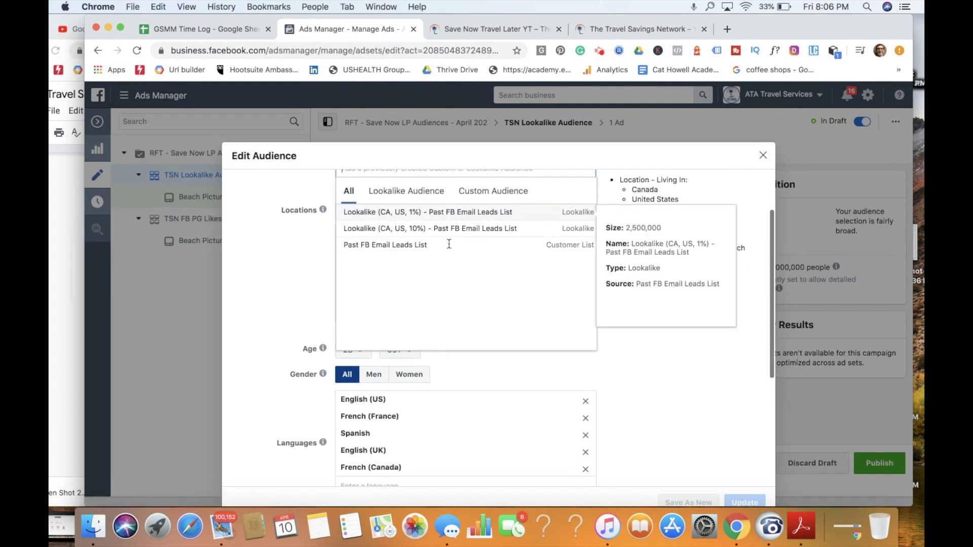
scroll(406, 244, "up", 1)
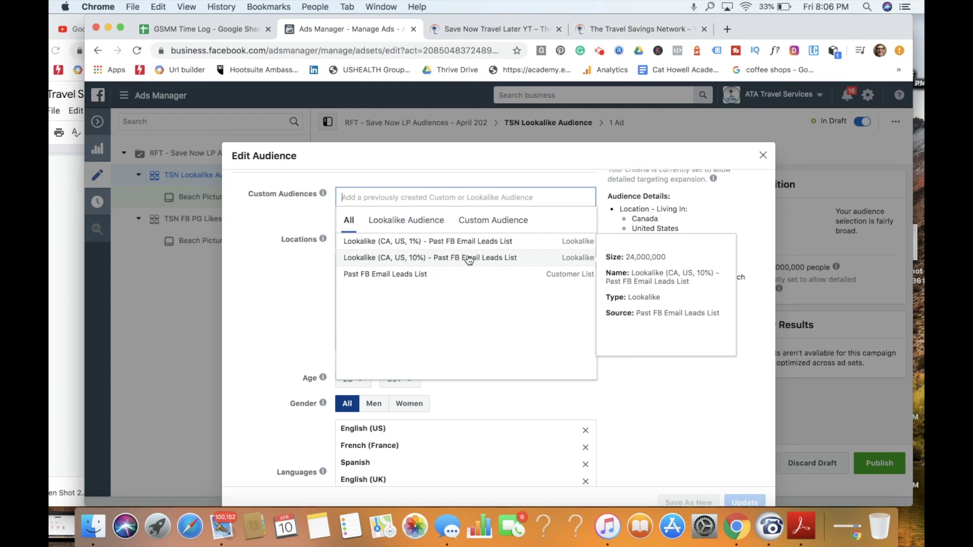
left_click(455, 258)
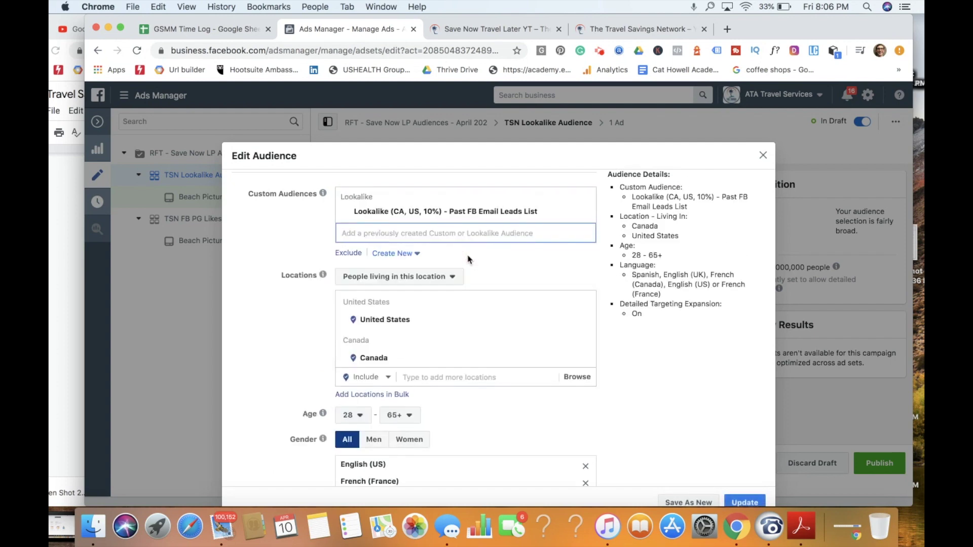
left_click(702, 420)
scroll(689, 405, "down", 5)
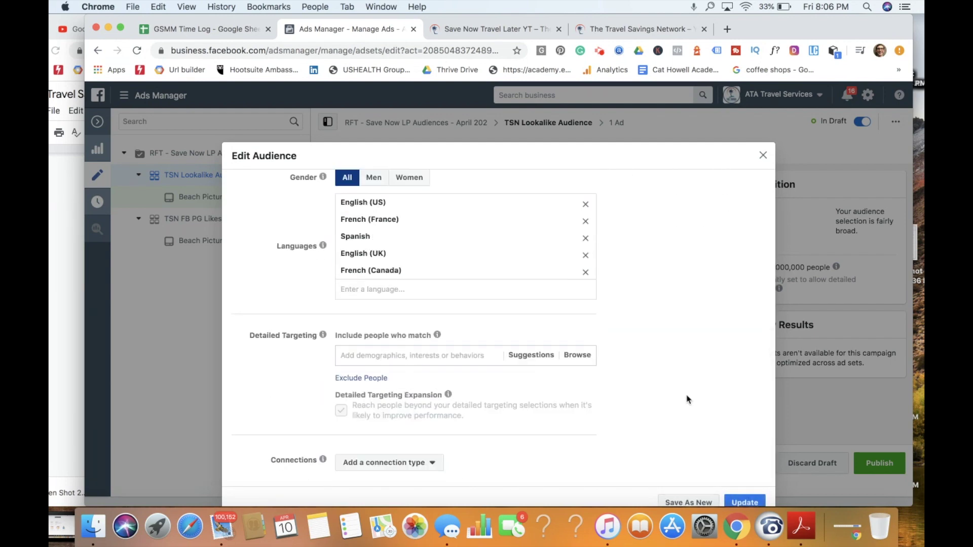
Under Connections, exclude people who already like the Facebook Page, then review
left_click(414, 465)
scroll(456, 401, "down", 2)
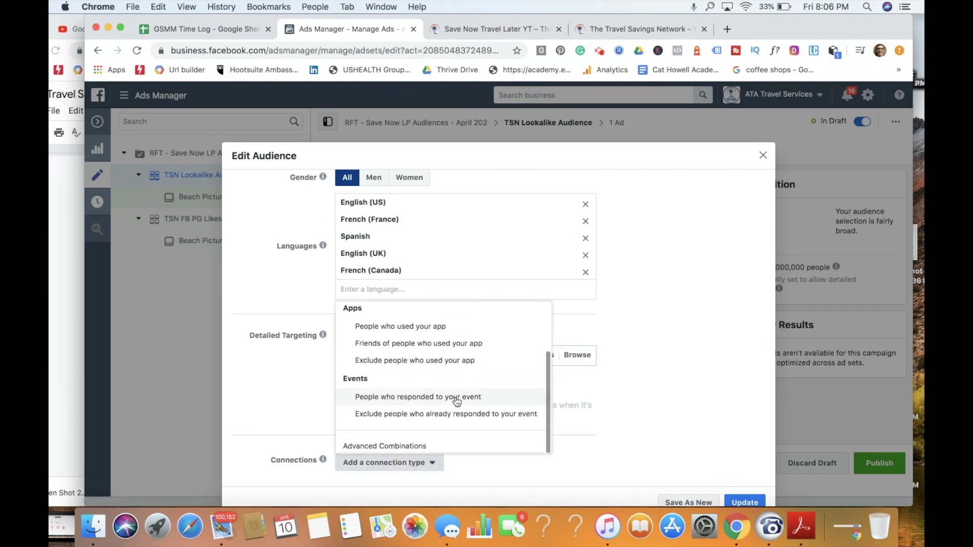
scroll(457, 402, "up", 3)
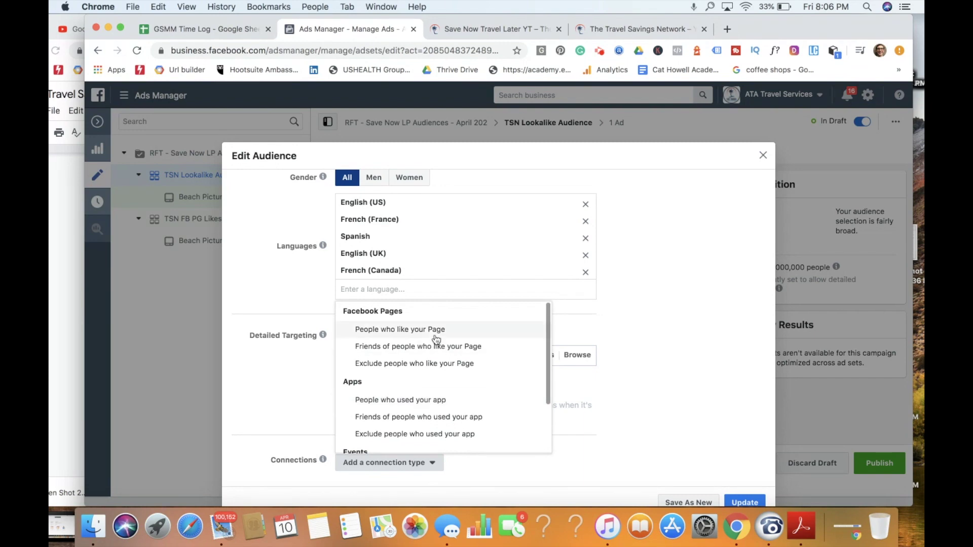
left_click(443, 369)
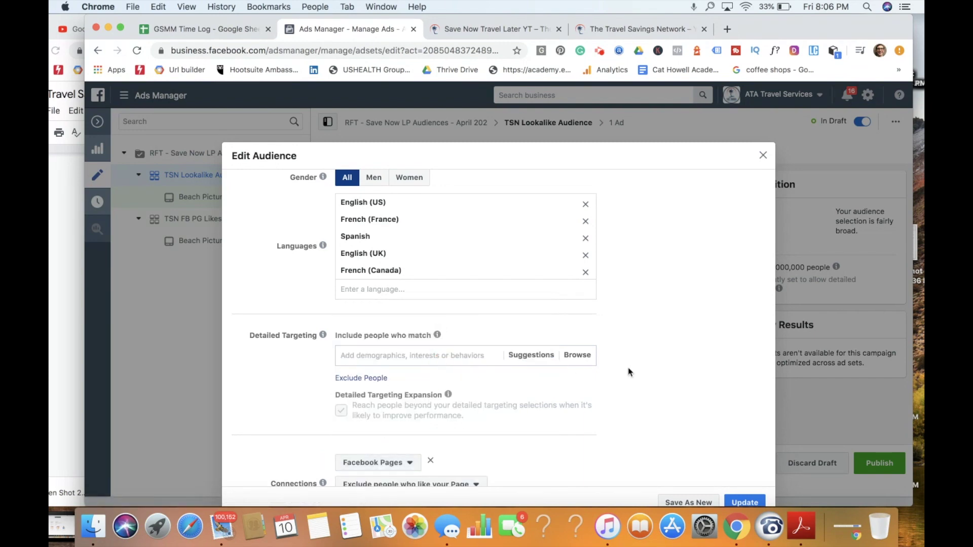
scroll(630, 370, "up", 6)
scroll(628, 371, "down", 6)
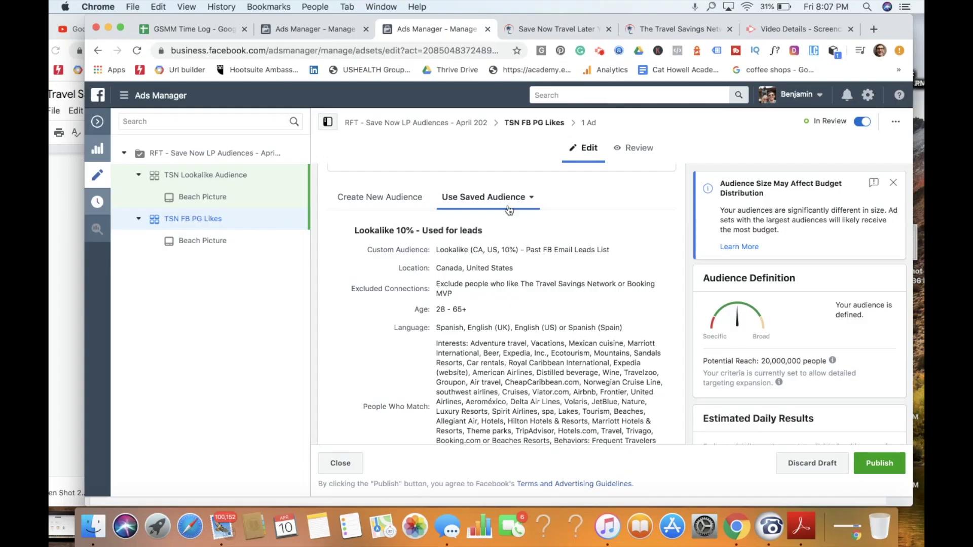
Check the saved audience list without changing it and review the ad set settings
left_click(509, 210)
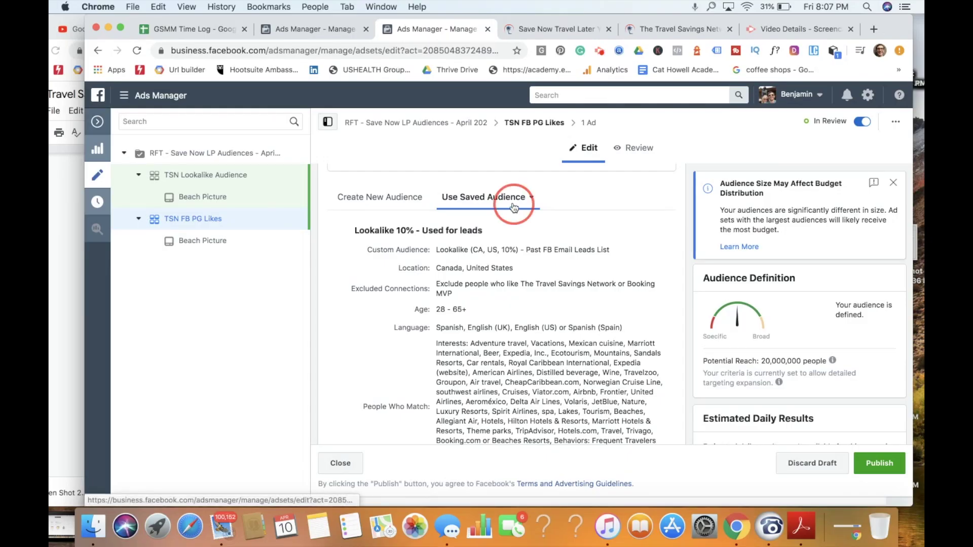
mouse_move(507, 276)
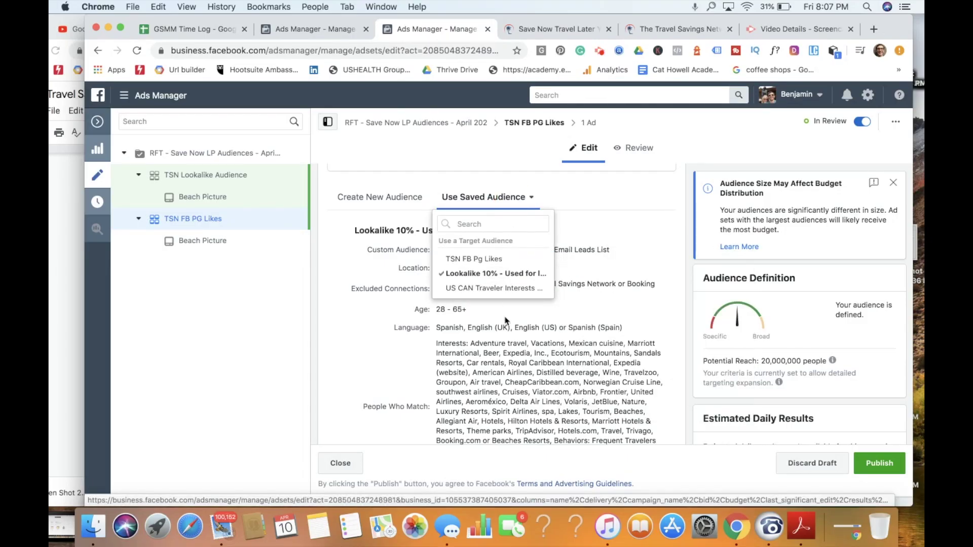
left_click(506, 344)
scroll(540, 326, "down", 3)
scroll(539, 326, "down", 12)
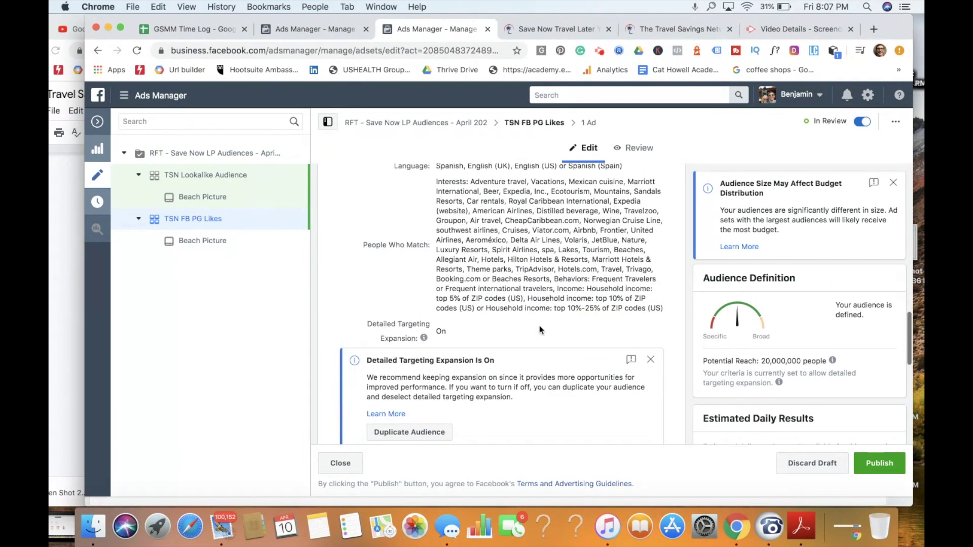
scroll(540, 330, "down", 4)
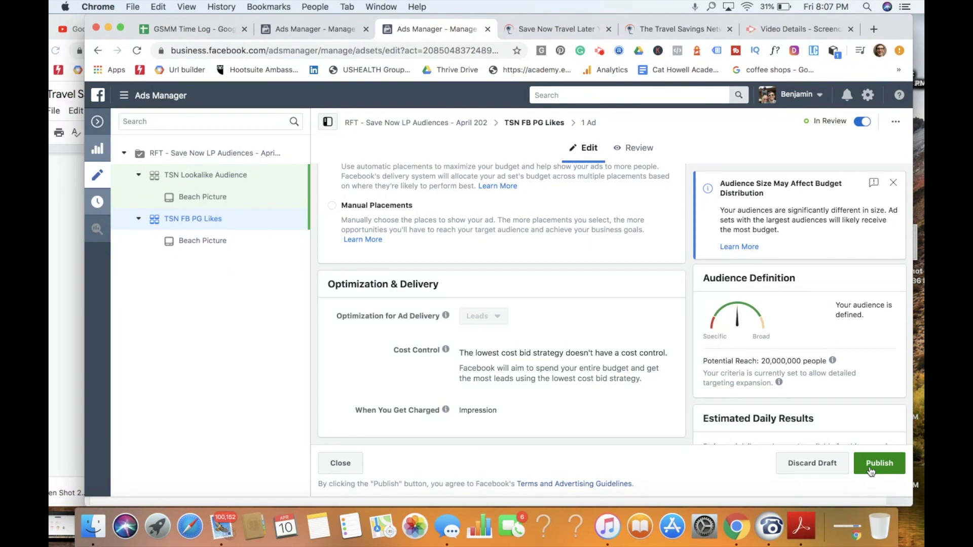
Open the Beach Picture ad under TSN FB PG Likes and review its preview
left_click(201, 242)
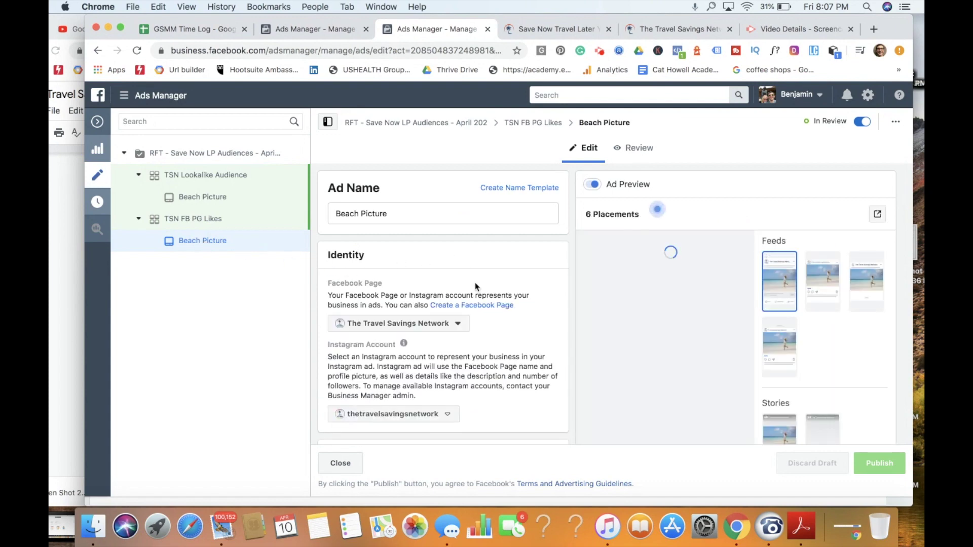
scroll(475, 287, "down", 10)
scroll(476, 287, "down", 8)
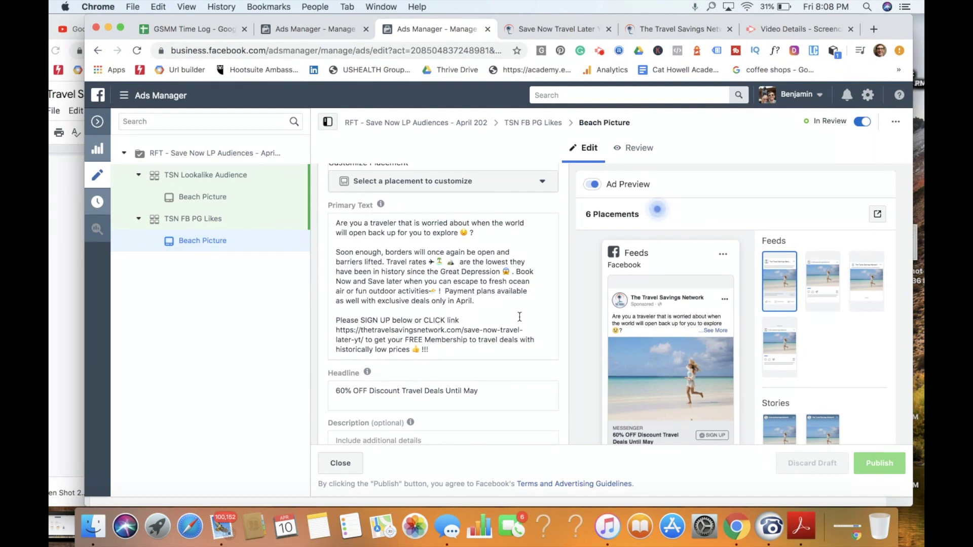
scroll(519, 317, "down", 15)
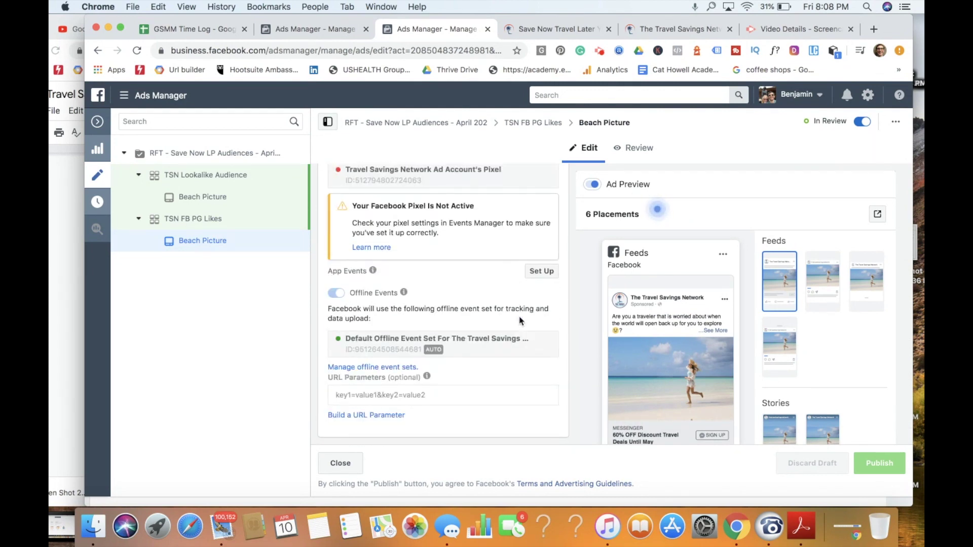
scroll(520, 320, "up", 15)
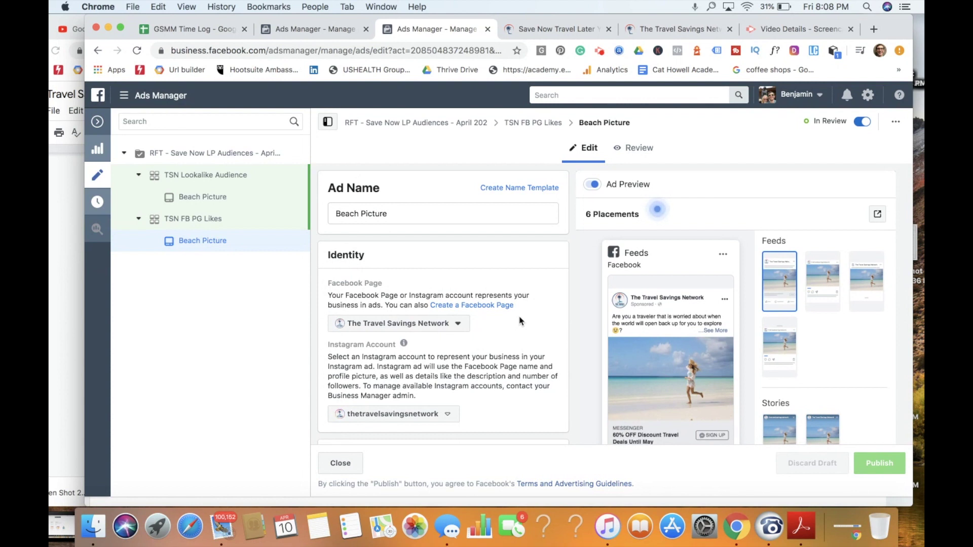
From the Ad Sets view, duplicate TSN FB PG Likes once into the original campaign
left_click(357, 463)
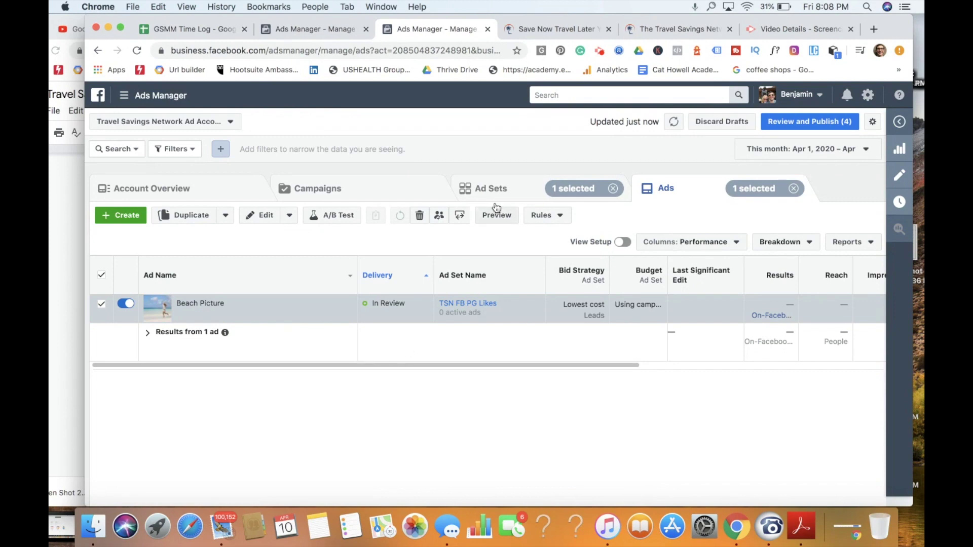
left_click(502, 193)
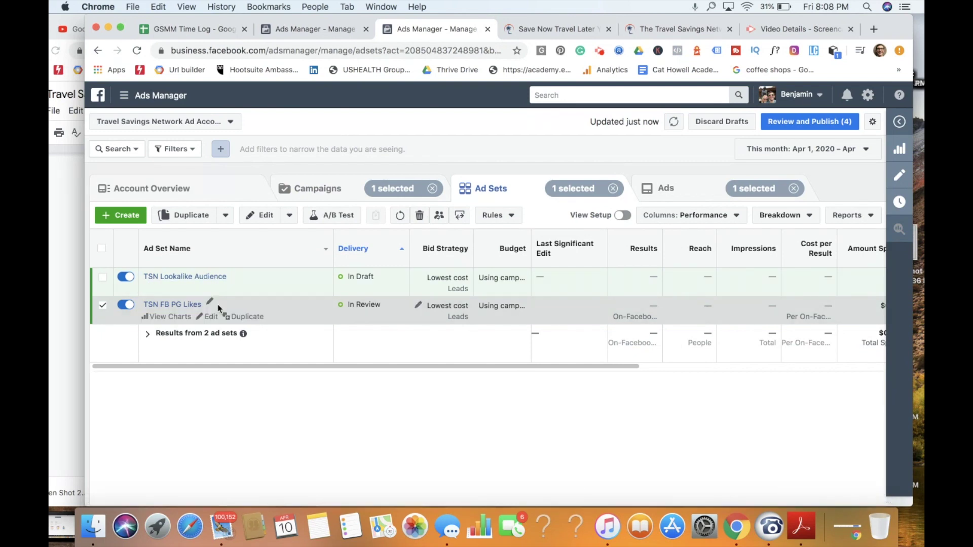
left_click(241, 318)
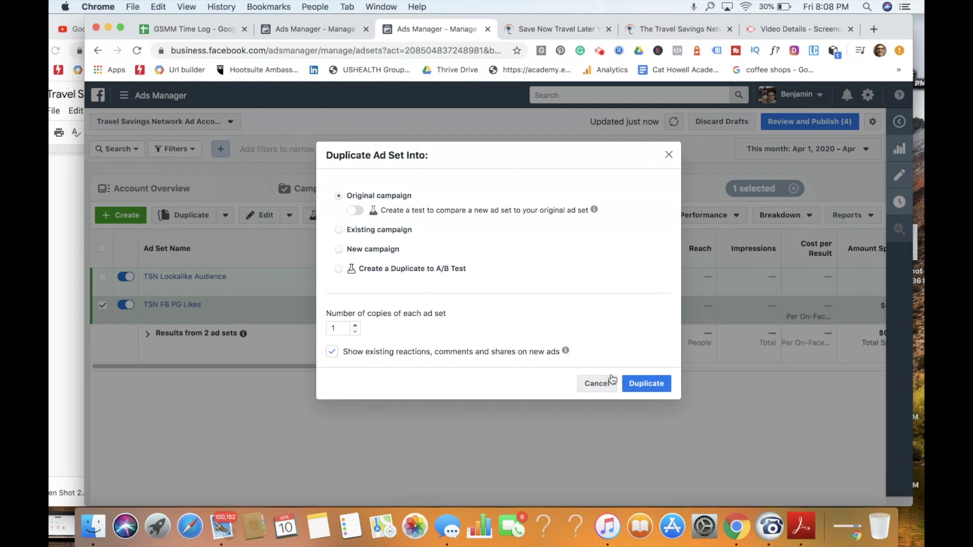
left_click(638, 379)
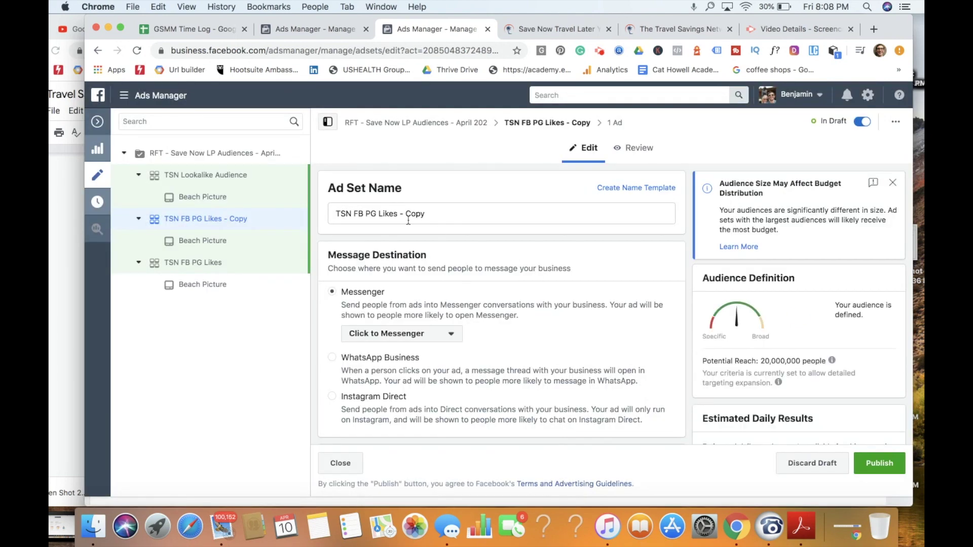
Retype the copy's name and apply the US CAN Traveler Interests 28-65+ top 25% income audience
triple_click(409, 221)
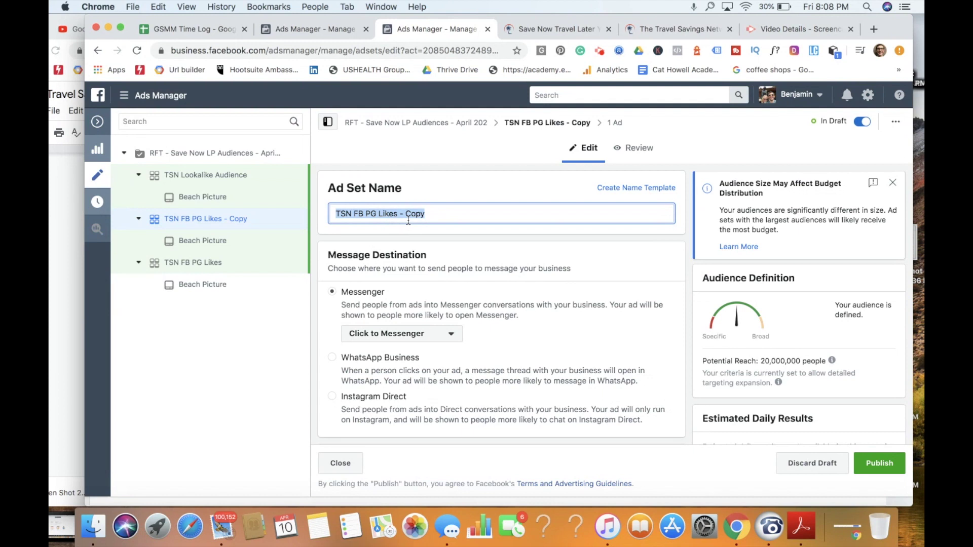
type("Cus")
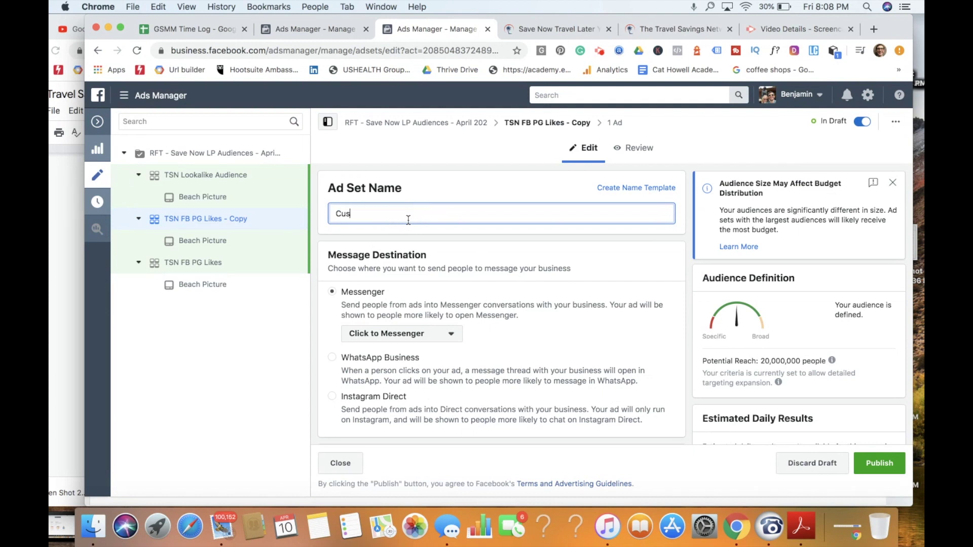
type("tom Audience Customers")
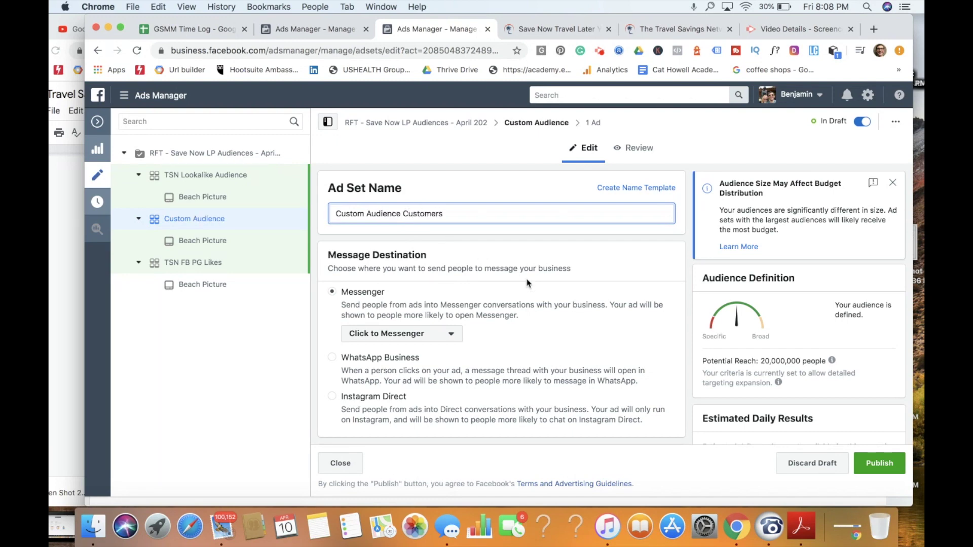
scroll(527, 283, "down", 5)
scroll(527, 282, "up", 2)
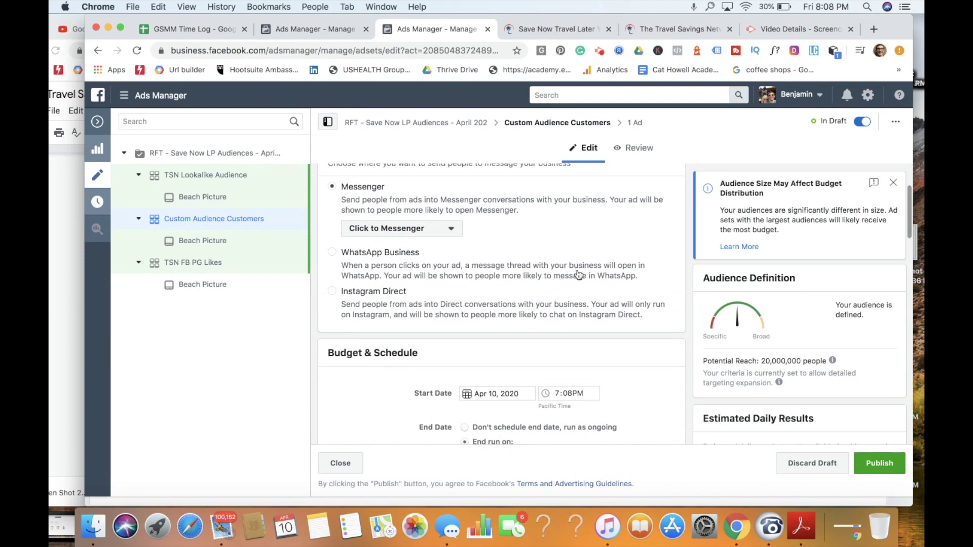
scroll(578, 274, "down", 10)
left_click(483, 248)
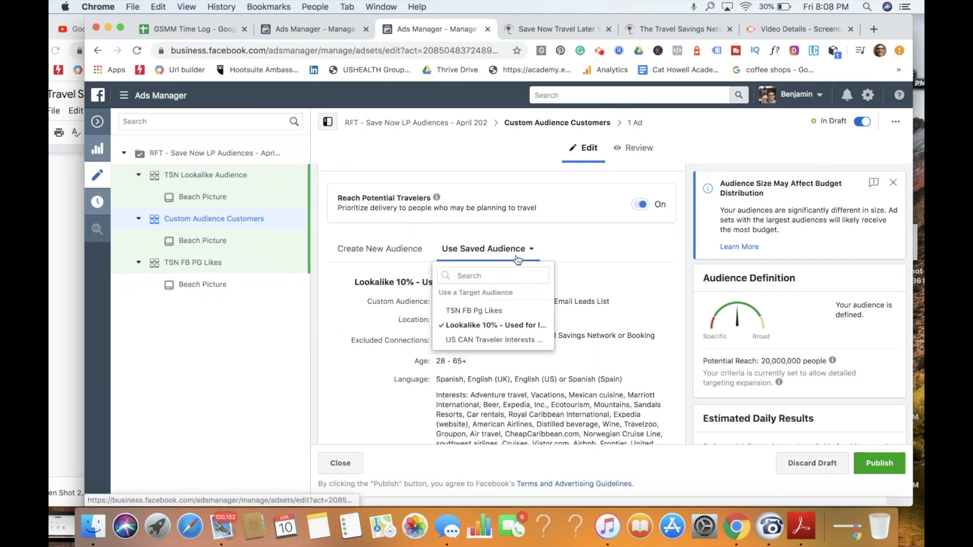
left_click(498, 341)
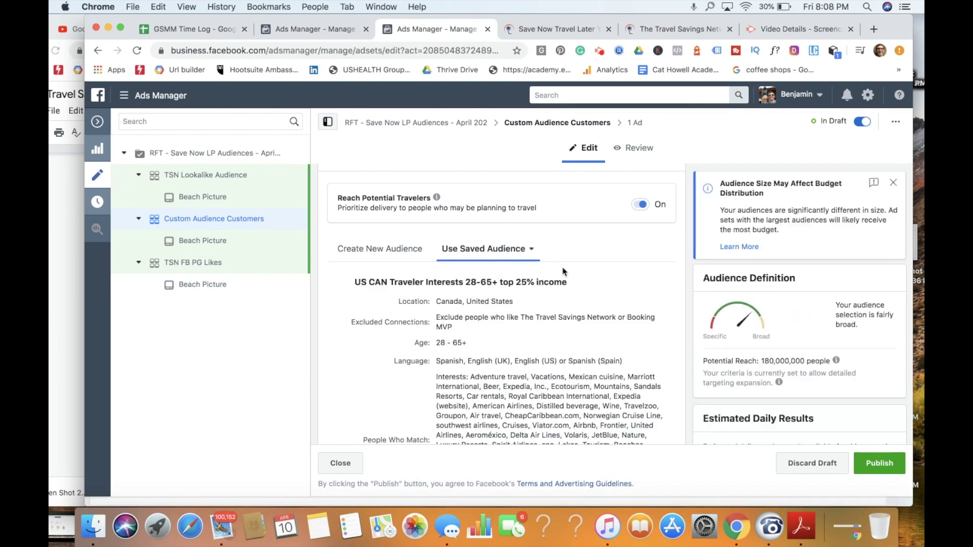
Replace 'Custom Audience' with 'Detailed' so the name reads Detailed Interests Targeting
scroll(567, 271, "up", 10)
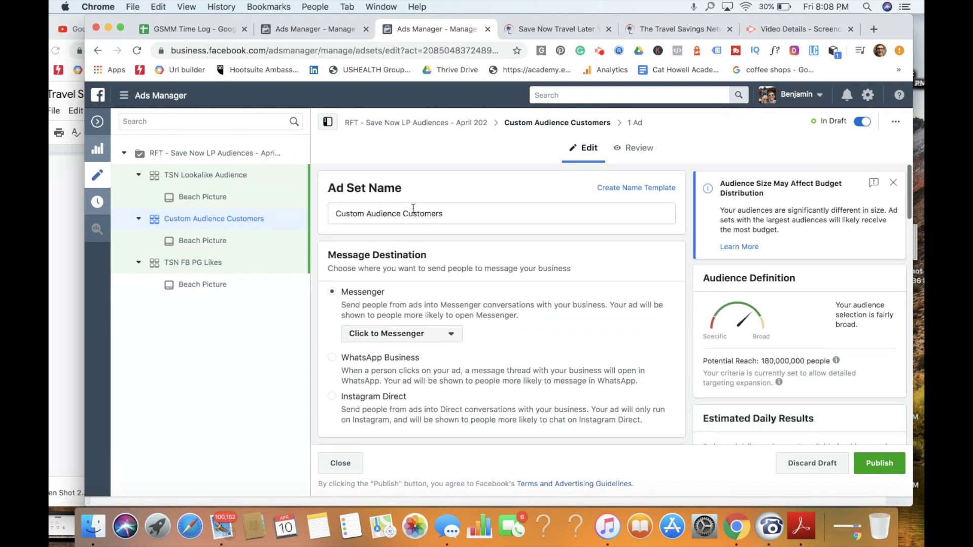
left_click_drag(399, 218, 327, 221)
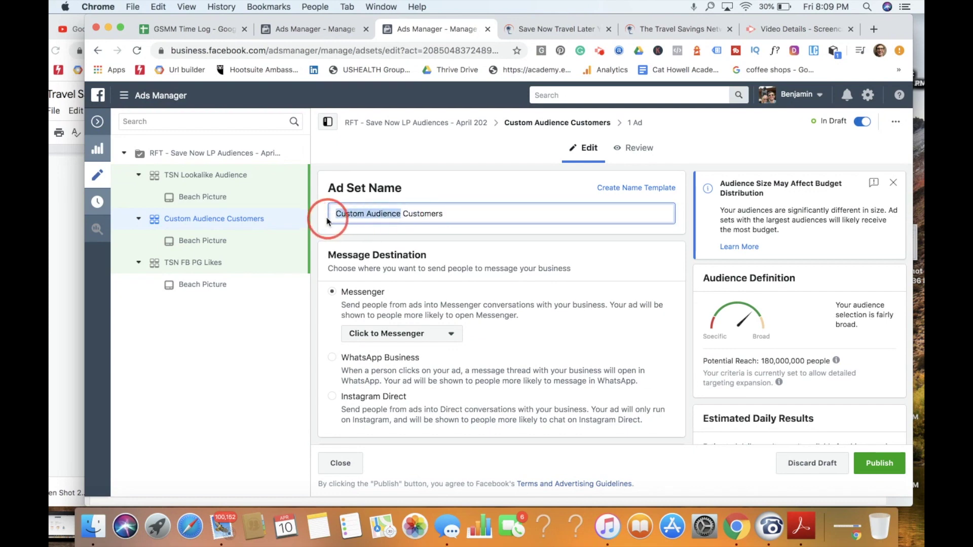
type("De")
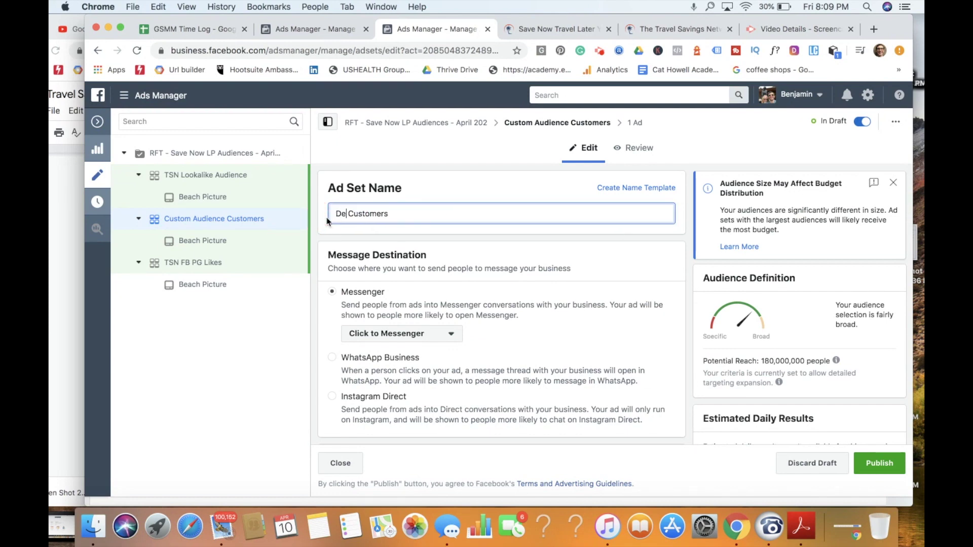
type("tailed")
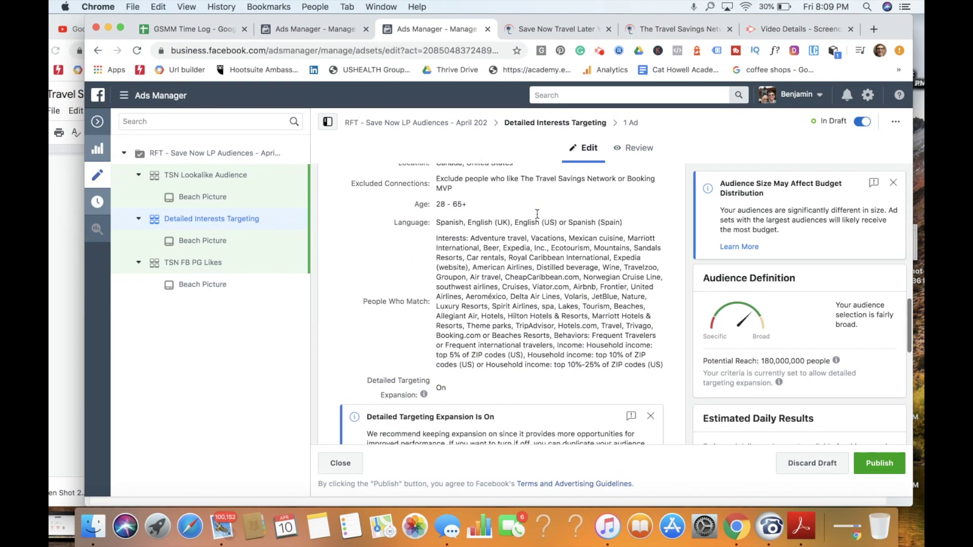
scroll(537, 214, "down", 10)
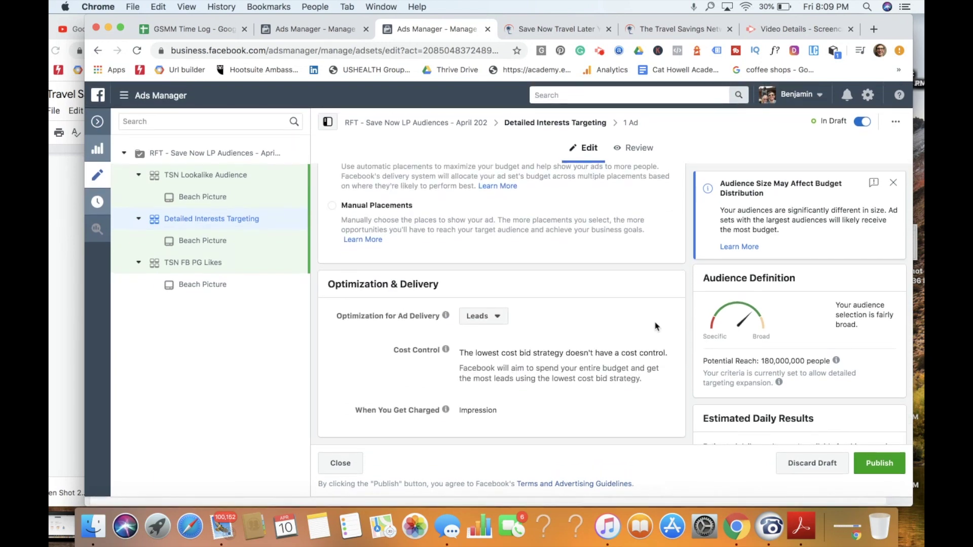
Publish Detailed Interests Targeting, dismiss the notice, and reload the ad sets table
left_click(884, 461)
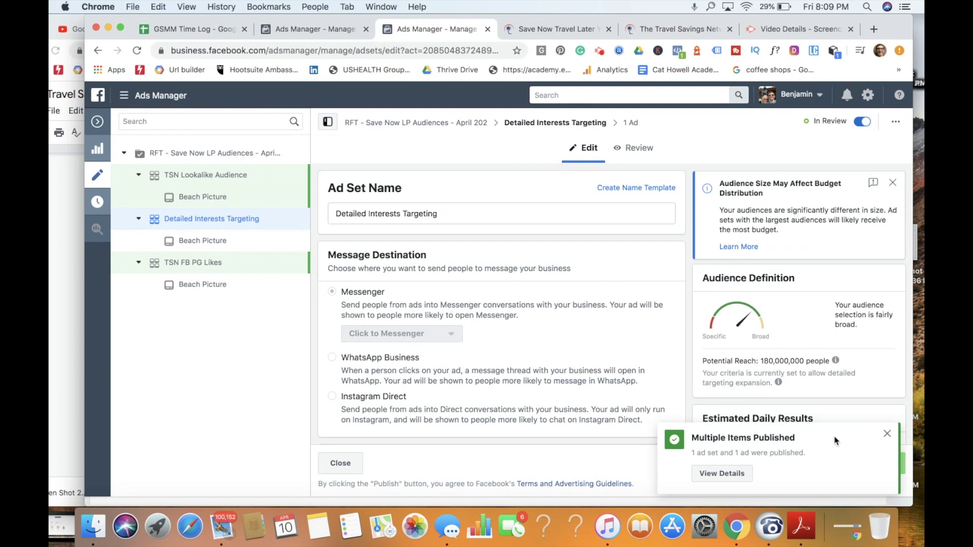
left_click(888, 435)
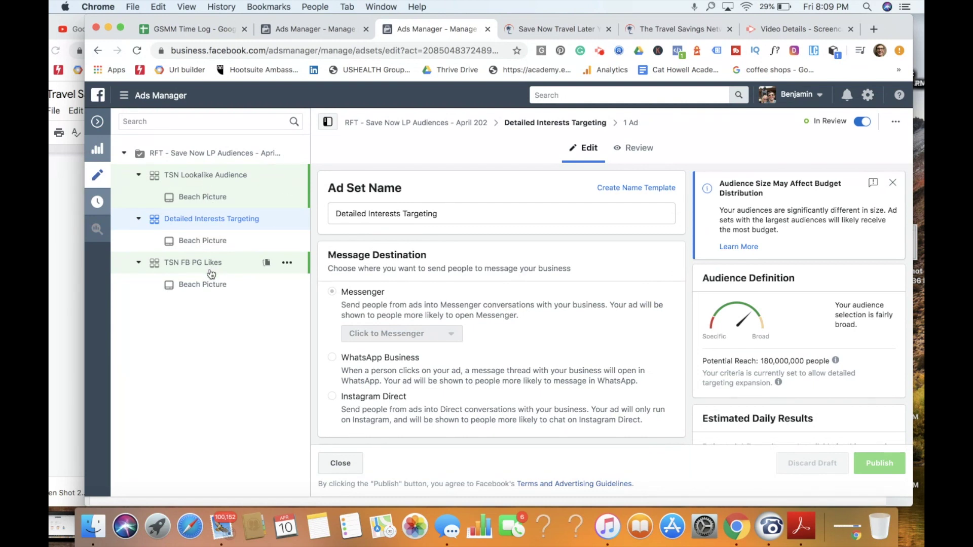
left_click(97, 122)
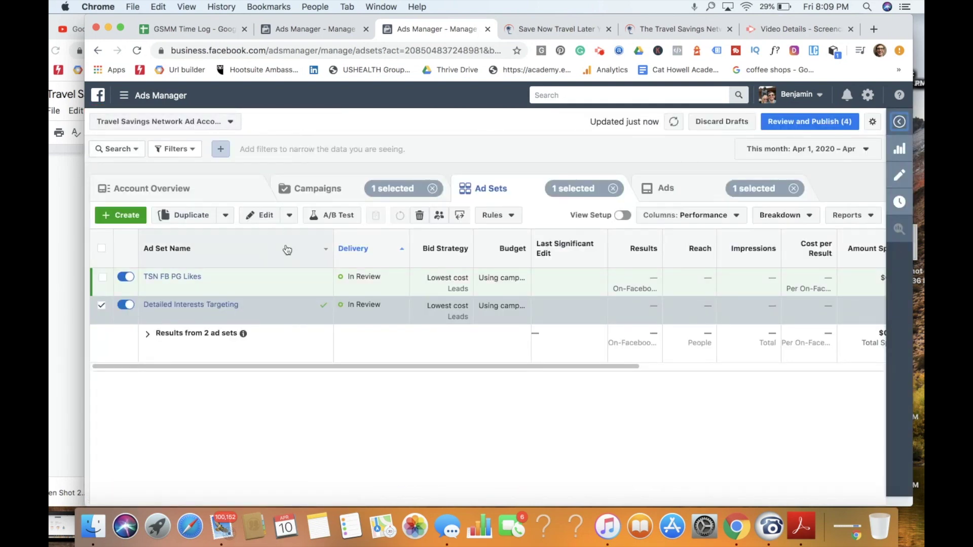
left_click(137, 50)
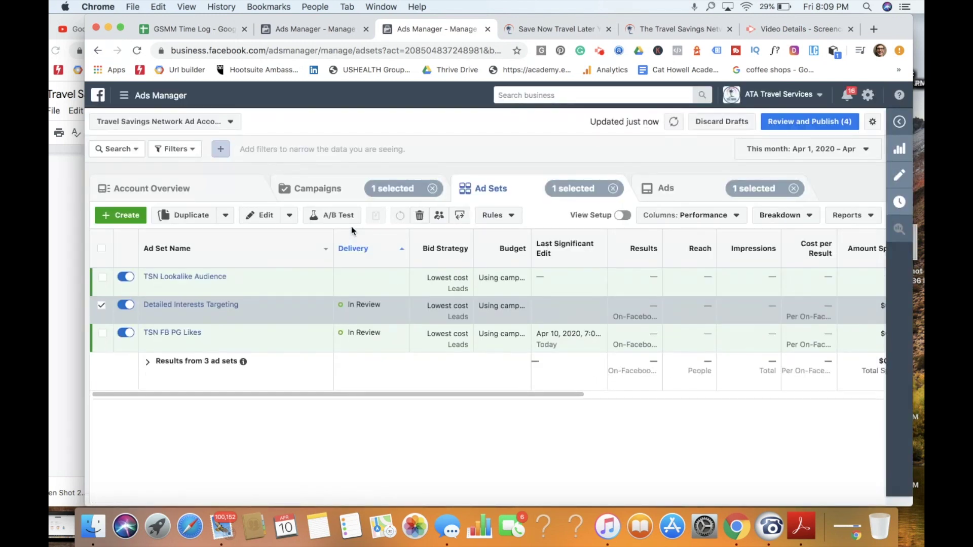
Duplicate the Beach Picture ad in TSN Lookalike Audience into 2 copies
left_click(215, 277)
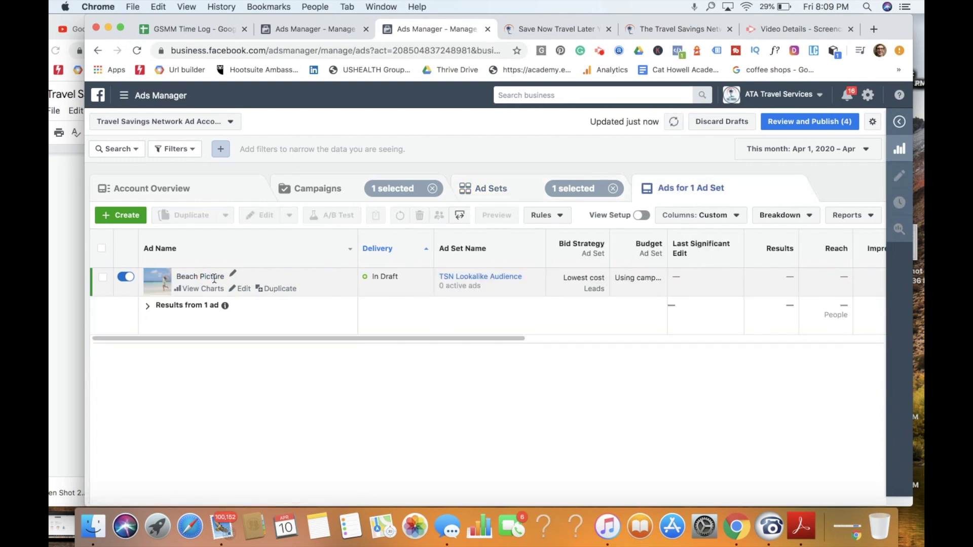
left_click(281, 289)
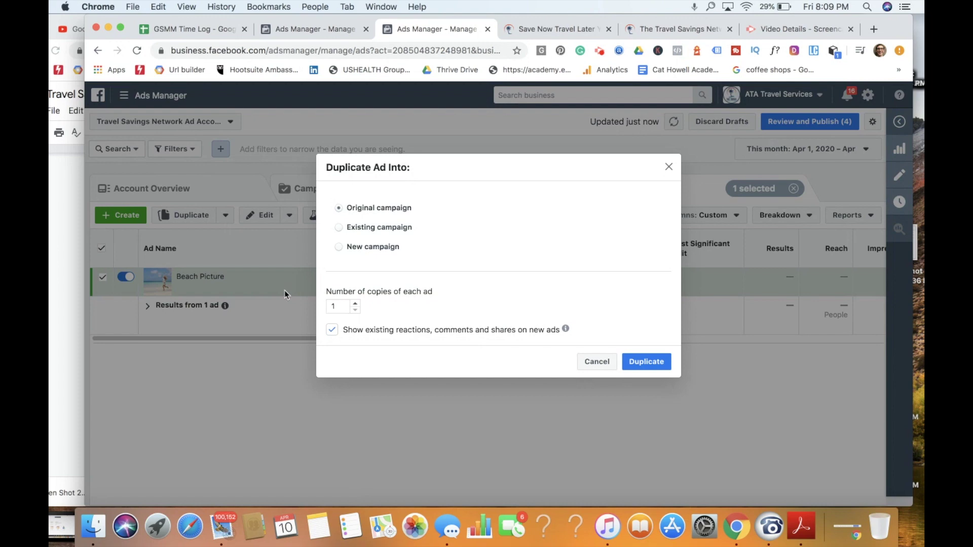
left_click(354, 303)
left_click(354, 303)
left_click(355, 309)
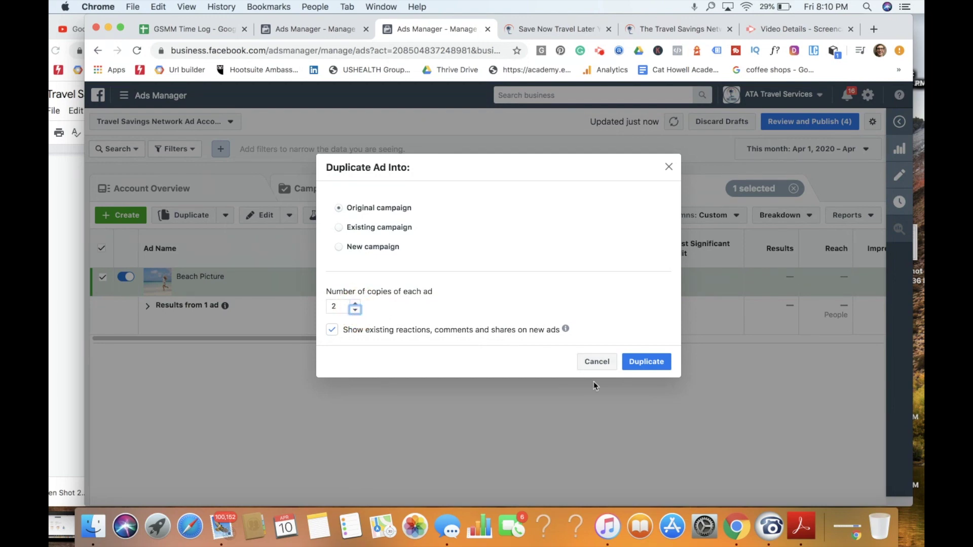
left_click(647, 369)
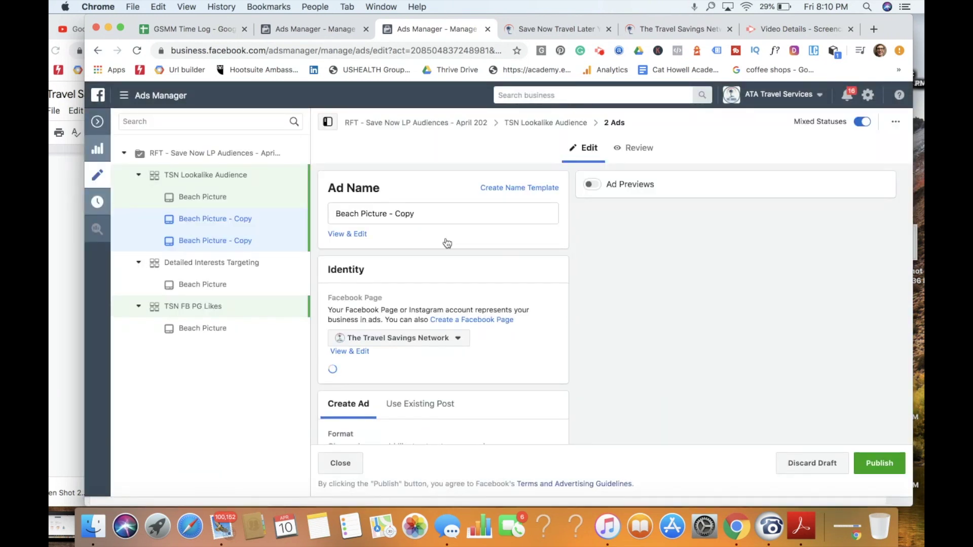
scroll(448, 244, "down", 10)
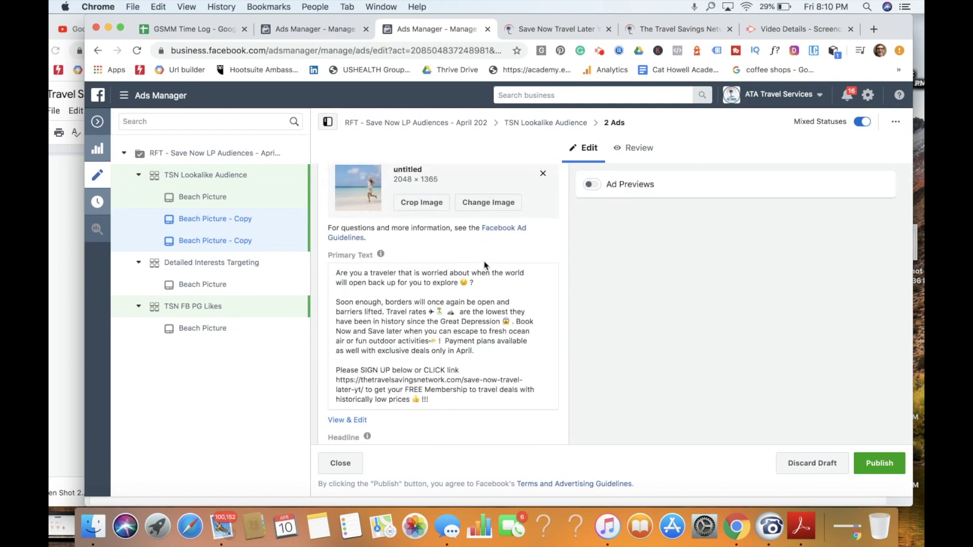
scroll(484, 265, "down", 2)
key("super+grave")
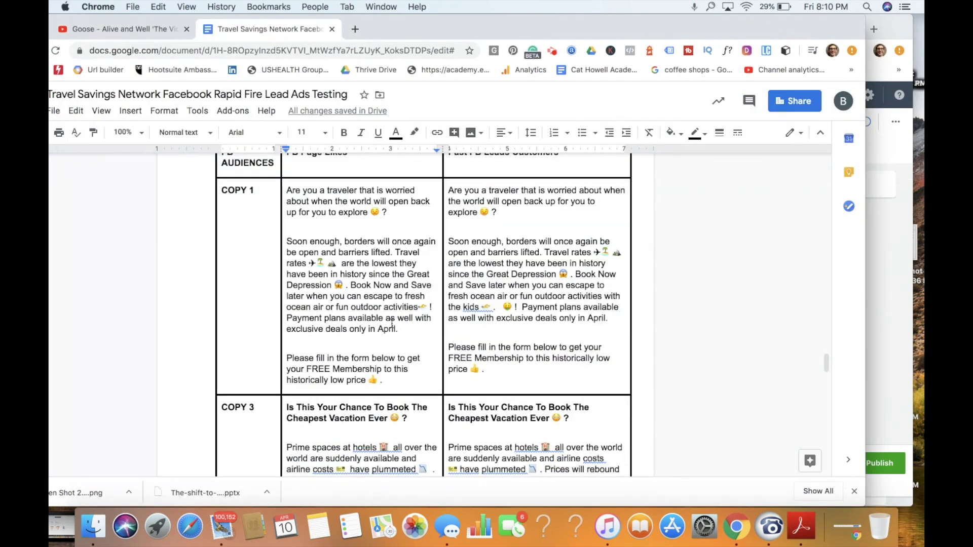
Copy the COPY 3 'Is This Your Chance To Book The Cheapest Vacation Ever' text
scroll(392, 323, "down", 15)
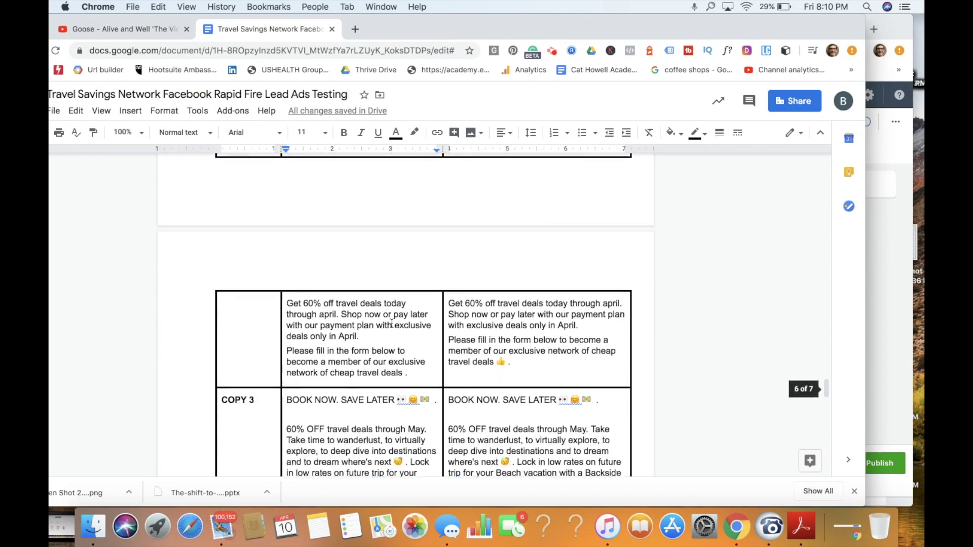
scroll(392, 323, "up", 1)
left_click_drag(415, 416, 288, 197)
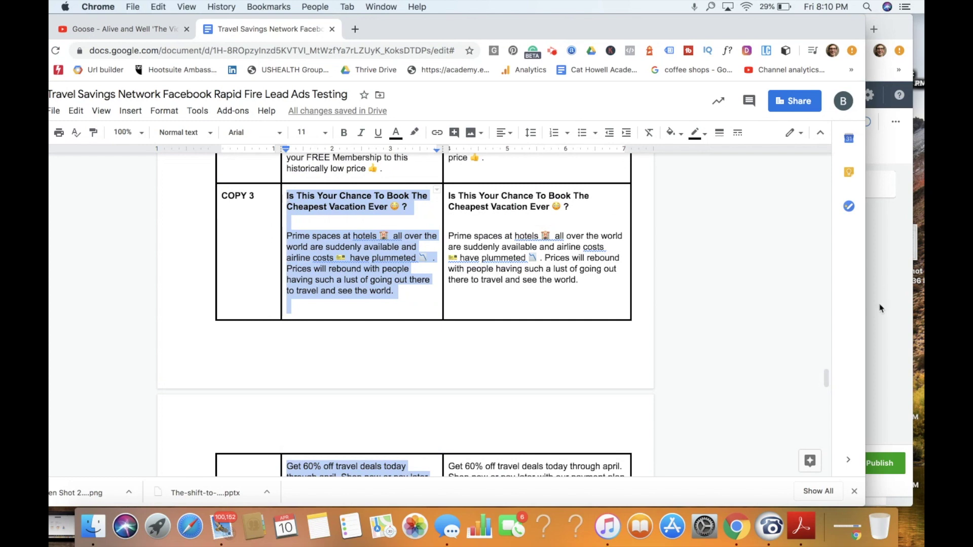
key("super+grave")
Paste the Cheapest Vacation copy over the Primary Text, publish, and return to Ad Sets
left_click_drag(450, 359, 311, 191)
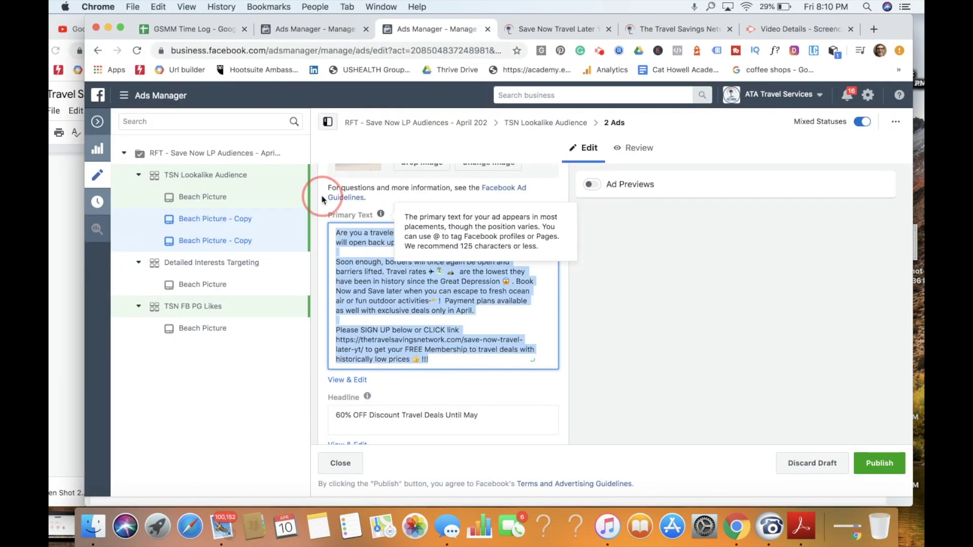
key("super+v")
scroll(484, 289, "down", 10)
scroll(484, 289, "down", 5)
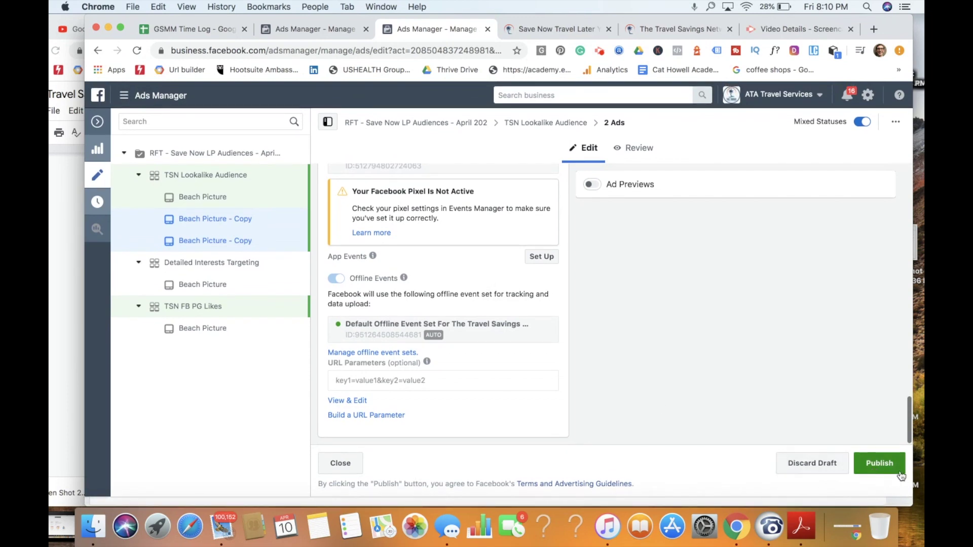
left_click(895, 473)
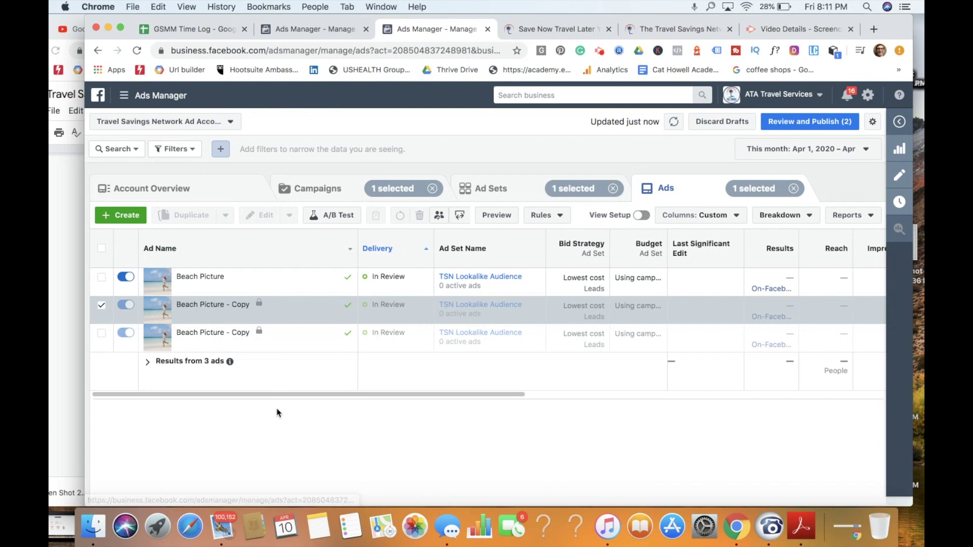
left_click(524, 192)
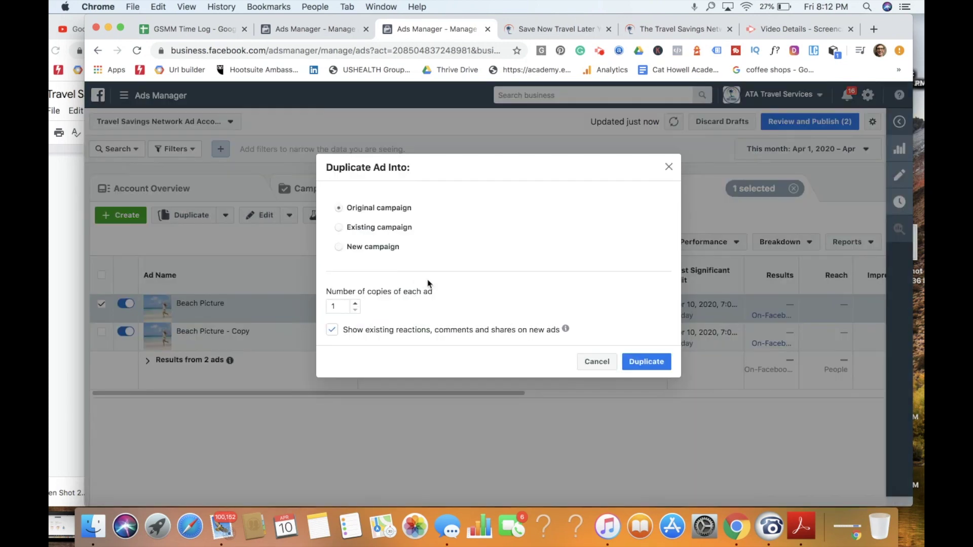
Duplicate the Beach Picture ad and copy the BOOK NOW. SAVE LATER text from the Doc
mouse_move(565, 329)
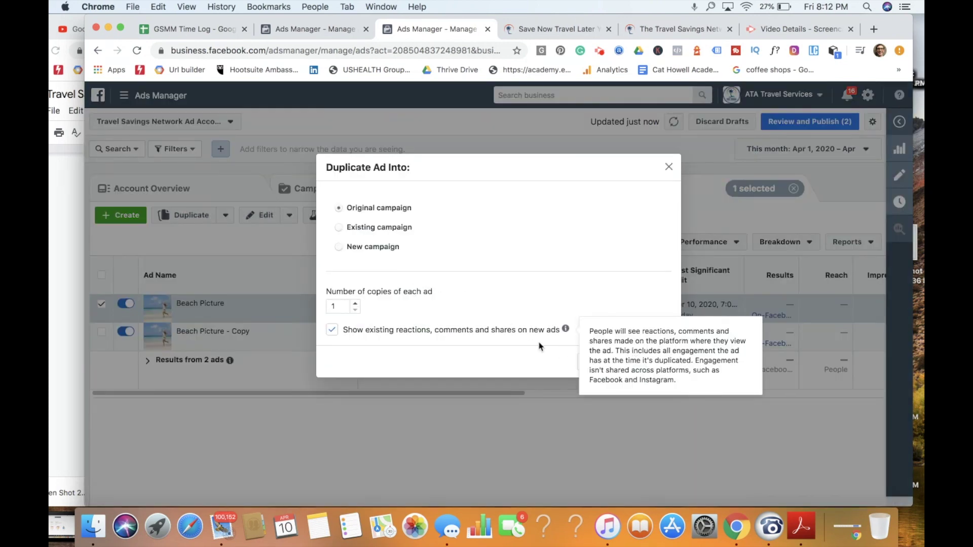
left_click(644, 360)
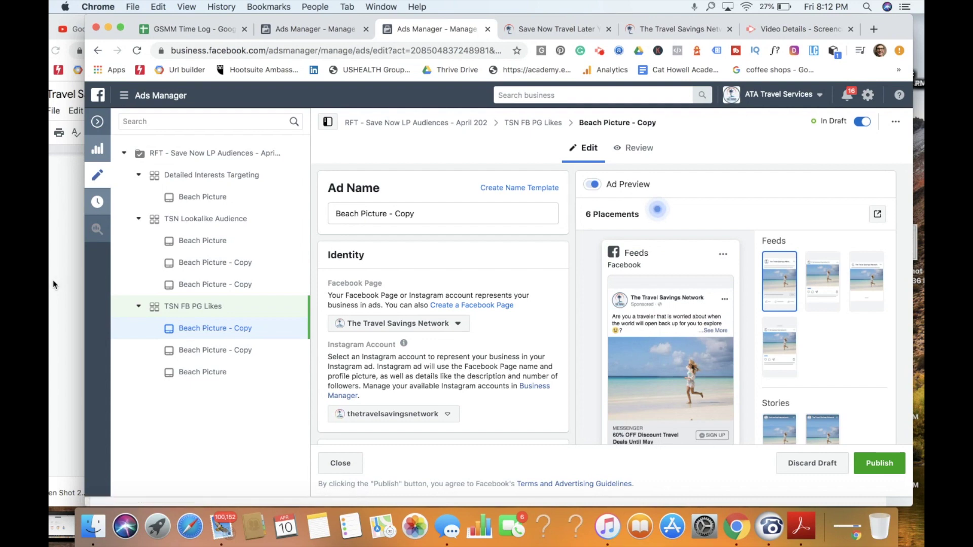
key("super+grave")
scroll(445, 384, "down", 4)
scroll(445, 384, "down", 5)
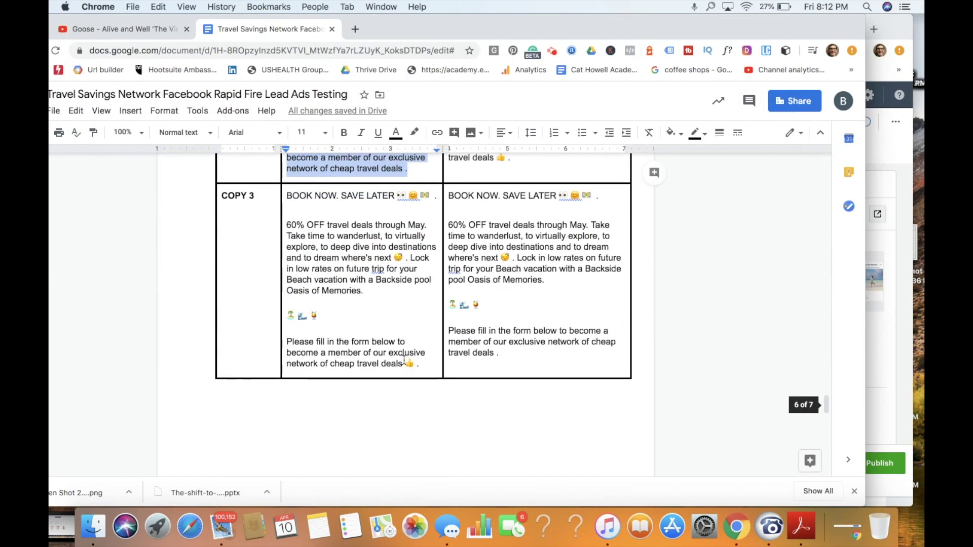
left_click_drag(420, 364, 283, 191)
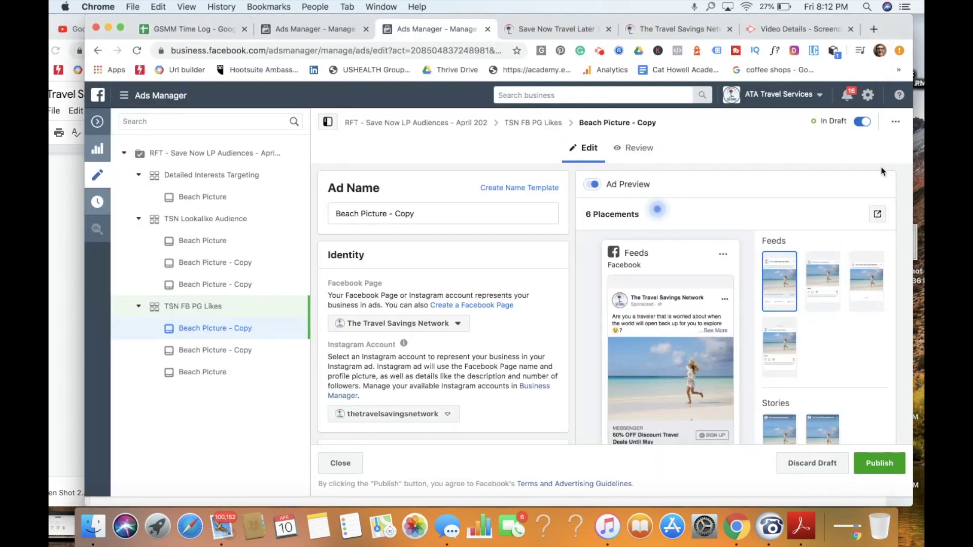
key("super+grave")
Replace the new ad's Primary Text with the Book now save later copy
scroll(458, 254, "down", 15)
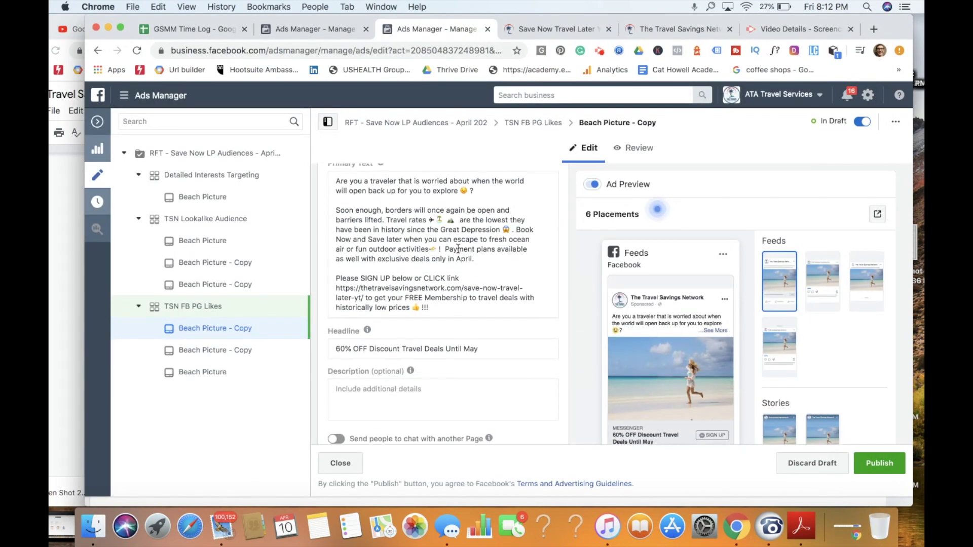
left_click_drag(438, 305, 348, 202)
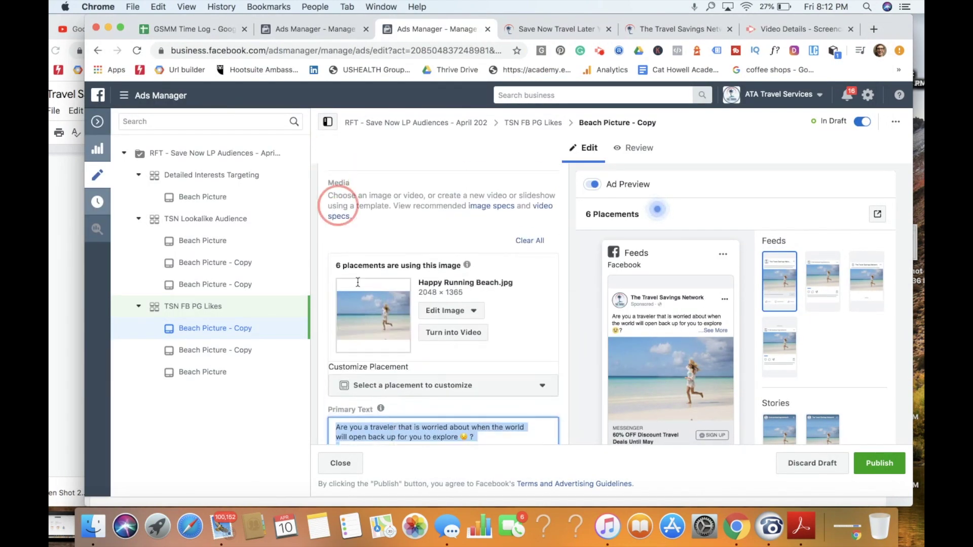
key("cmd+v")
left_click_drag(428, 313, 335, 188)
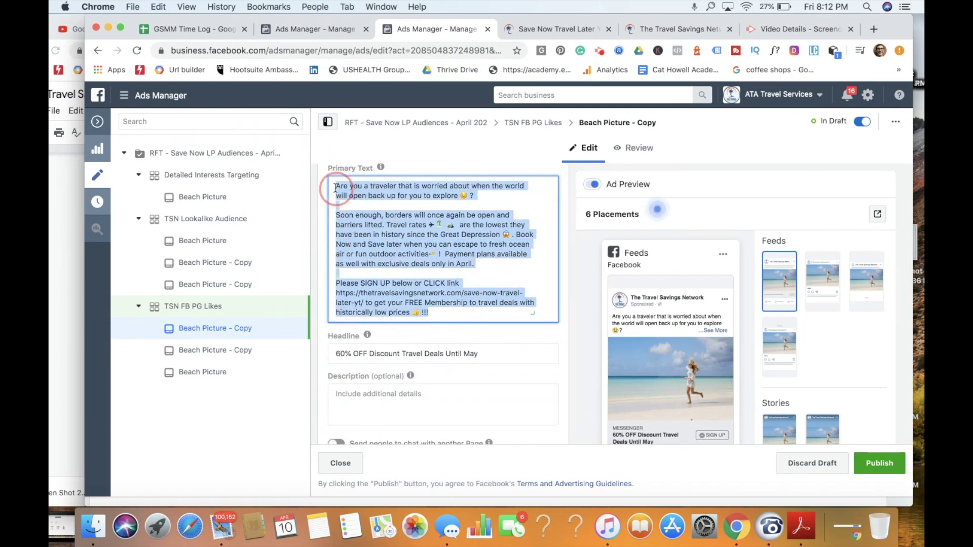
key("cmd+v")
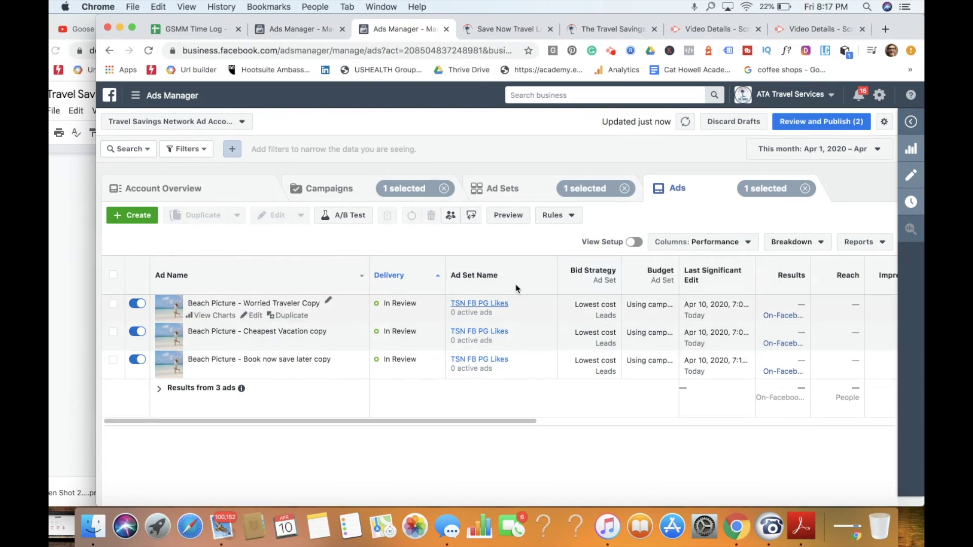
Check Detailed Interests Targeting's three ads, then open the RFT campaign's ad sets
left_click(531, 193)
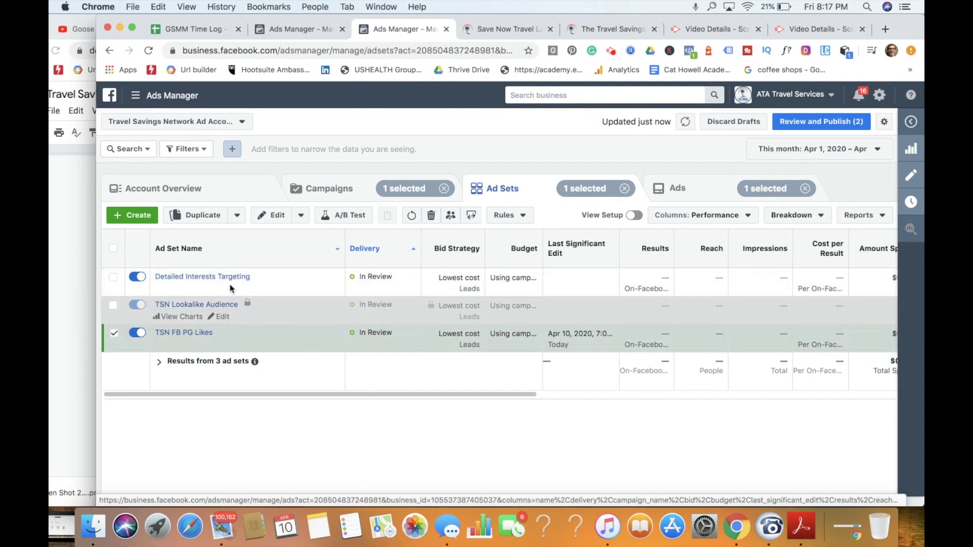
left_click(224, 277)
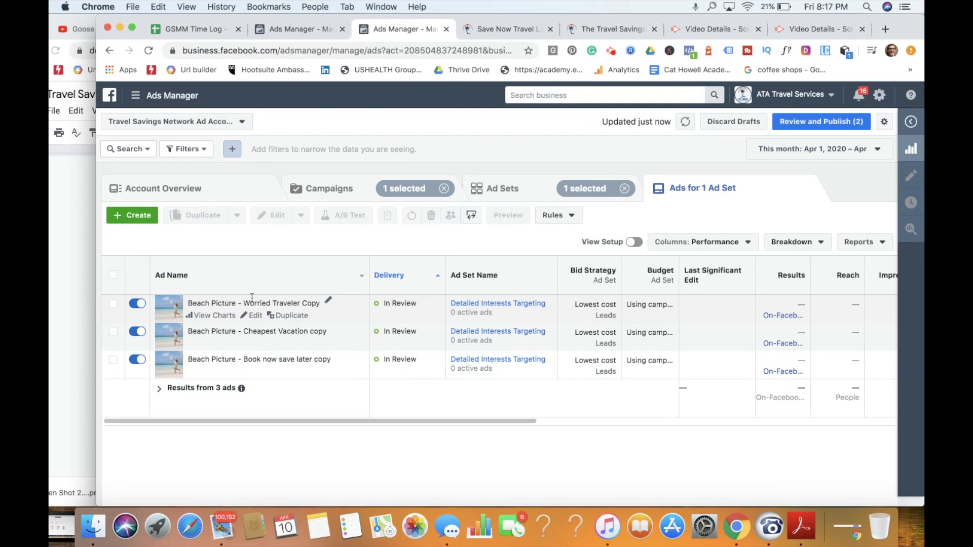
left_click(522, 192)
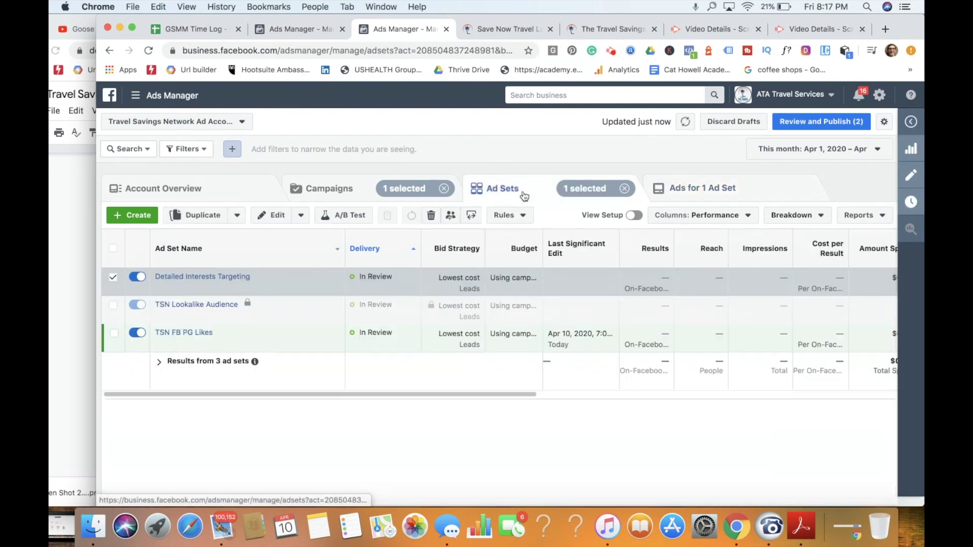
left_click(348, 192)
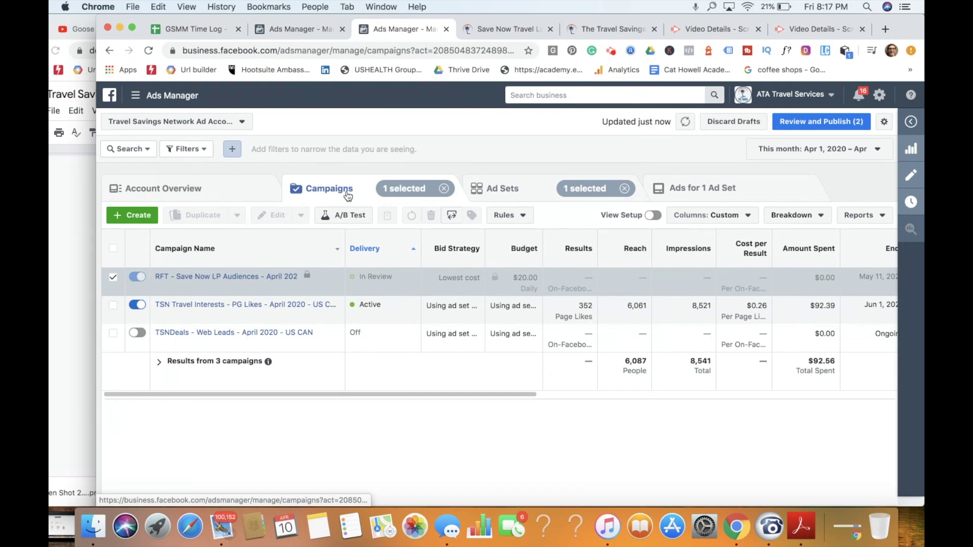
left_click(285, 278)
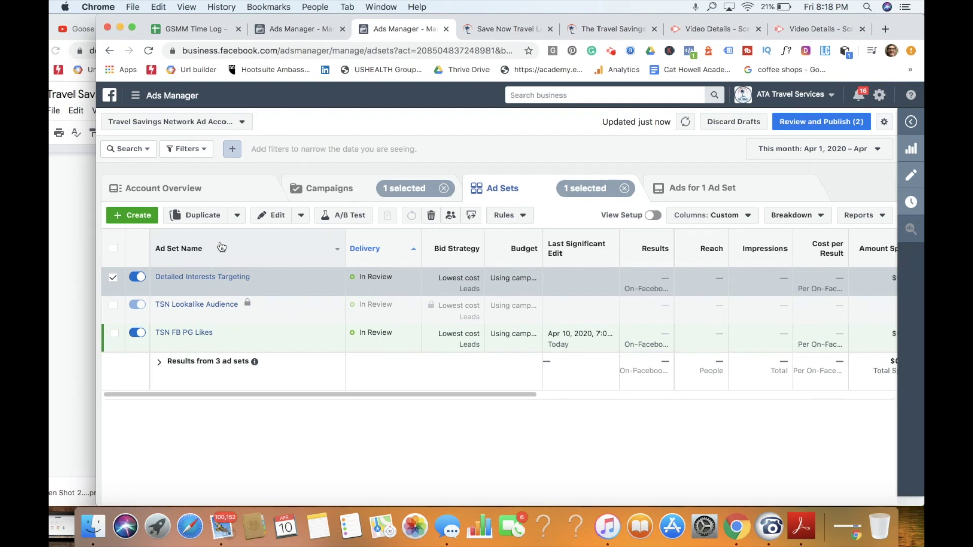
left_click(80, 244)
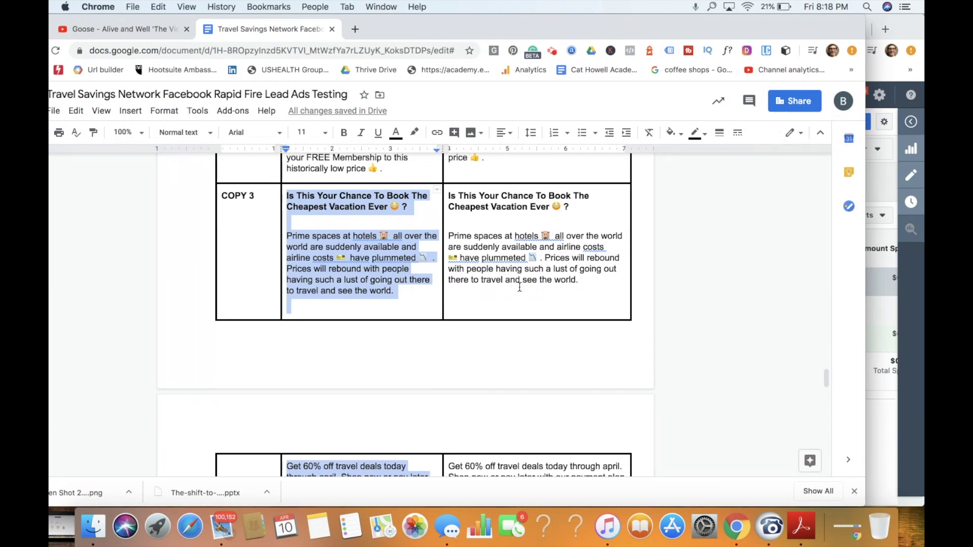
Scroll the Google Doc up to its title and the Rapid Fire Messaging Test steps on page 1
scroll(497, 329, "up", 5)
scroll(497, 329, "up", 20)
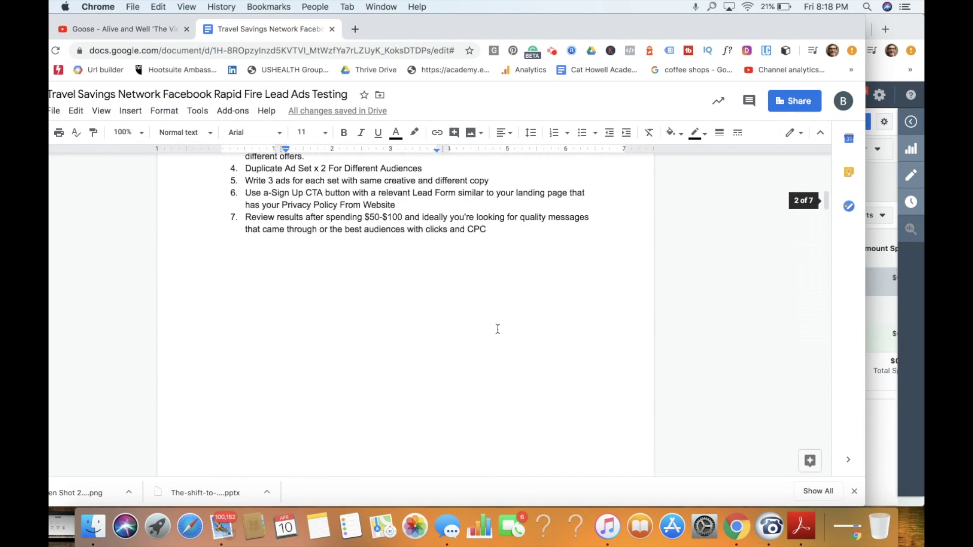
scroll(497, 328, "down", 2)
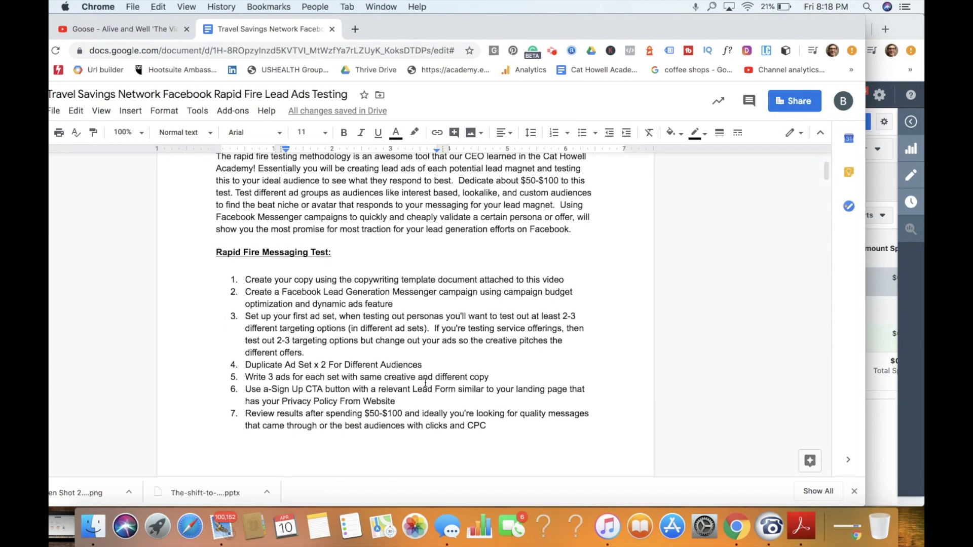
scroll(537, 272, "up", 3)
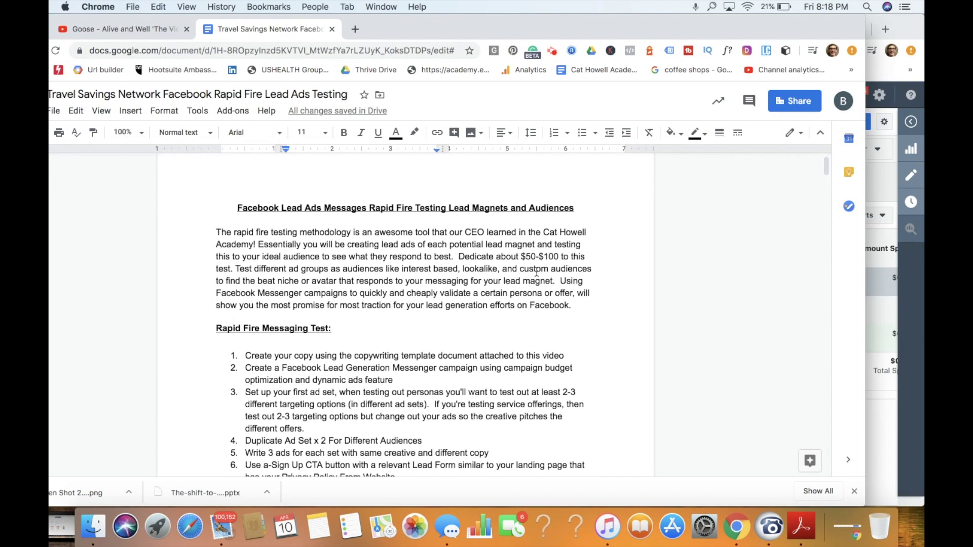